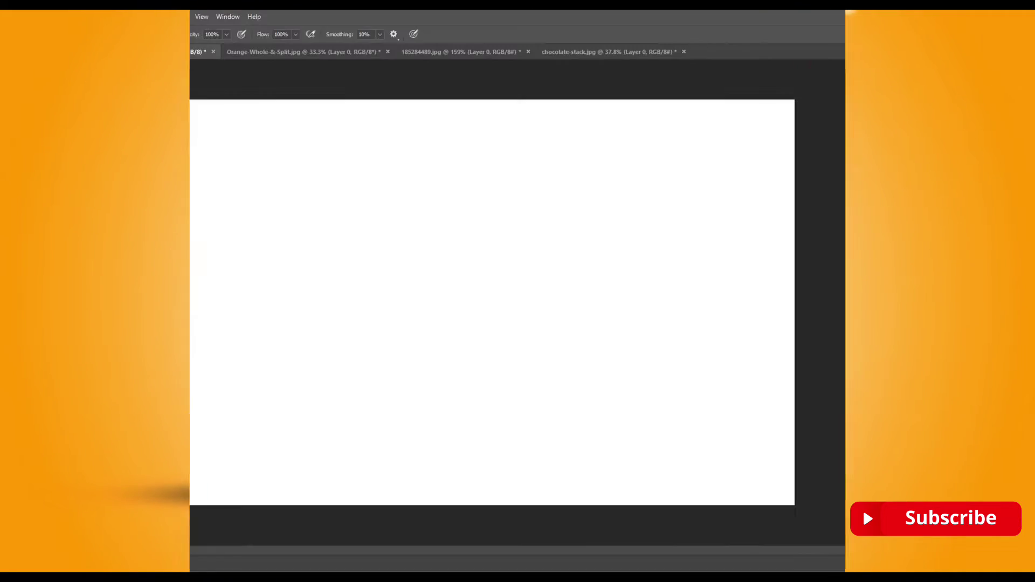
Drag the selected blue teapot cut-out onto the blank Untitled-1 canvas
click(10, 67)
click(66, 50)
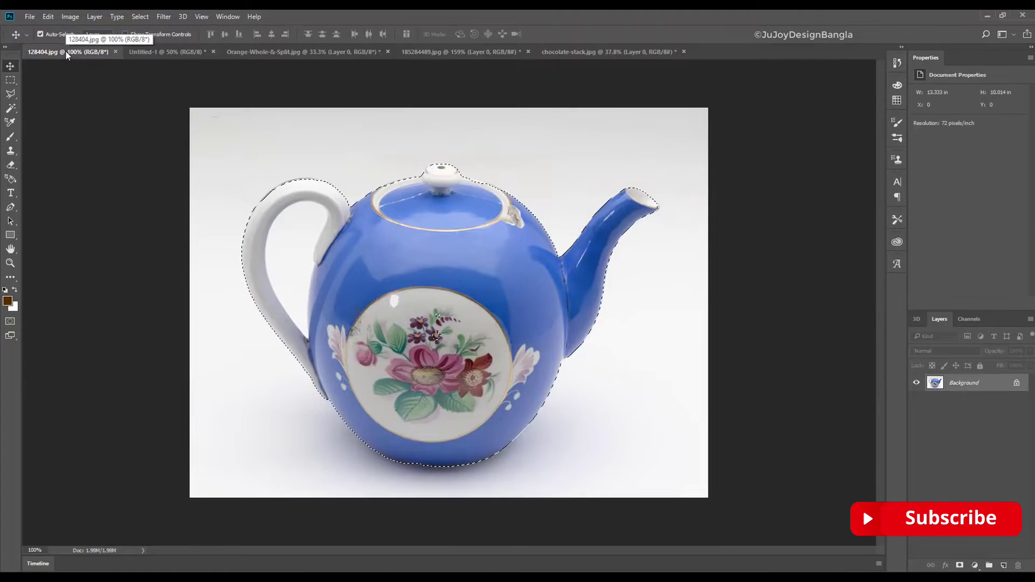
mouse_move(391, 243)
mouse_down()
mouse_move(354, 194)
mouse_move(475, 351)
mouse_up()
key(ctrl+plus)
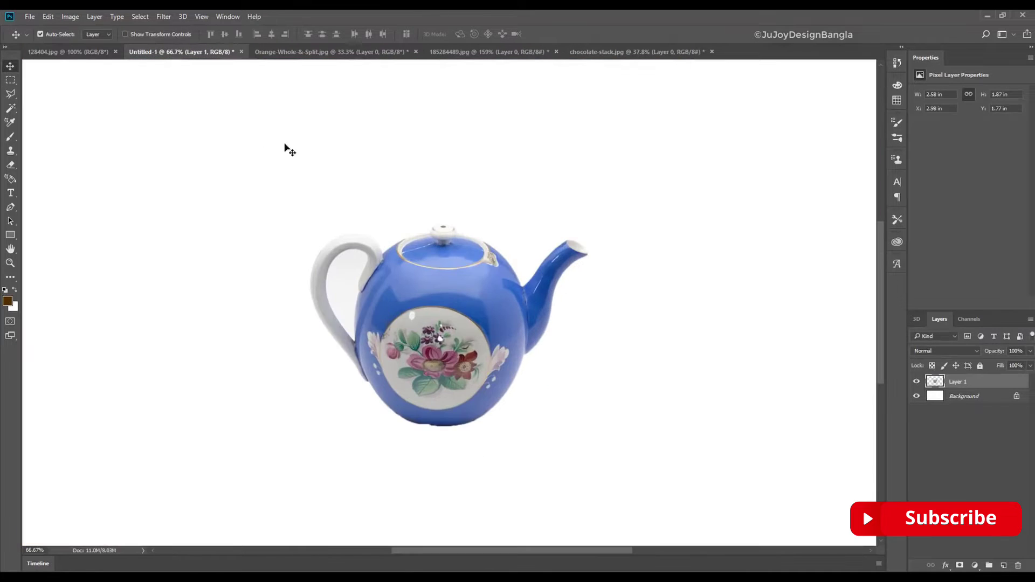
Drag the whole orange from 185284489.jpg onto the teapot canvas as a new layer
click(355, 53)
click(10, 93)
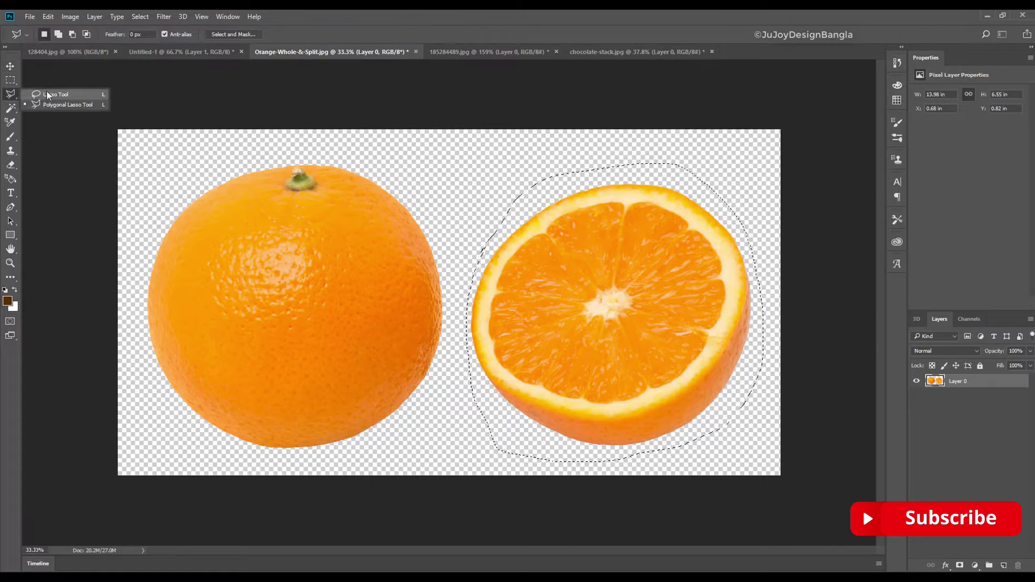
click(481, 52)
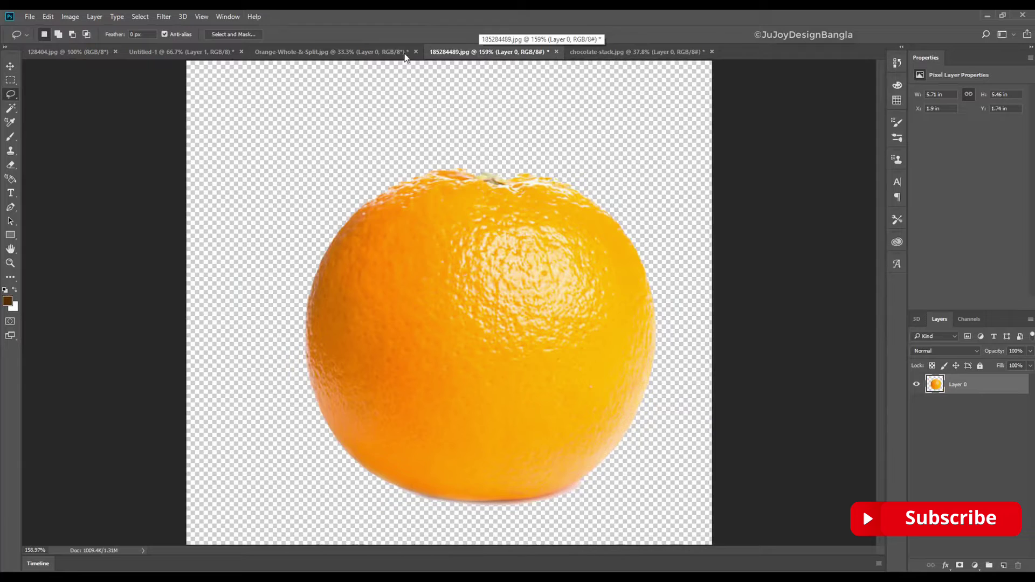
click(290, 54)
click(485, 52)
key(v)
drag(496, 236, 614, 339)
Free-transform the orange at reduced opacity, enlarging and positioning it over the teapot body
key(ctrl+t)
drag(476, 189, 501, 165)
drag(456, 241, 499, 313)
drag(446, 237, 445, 229)
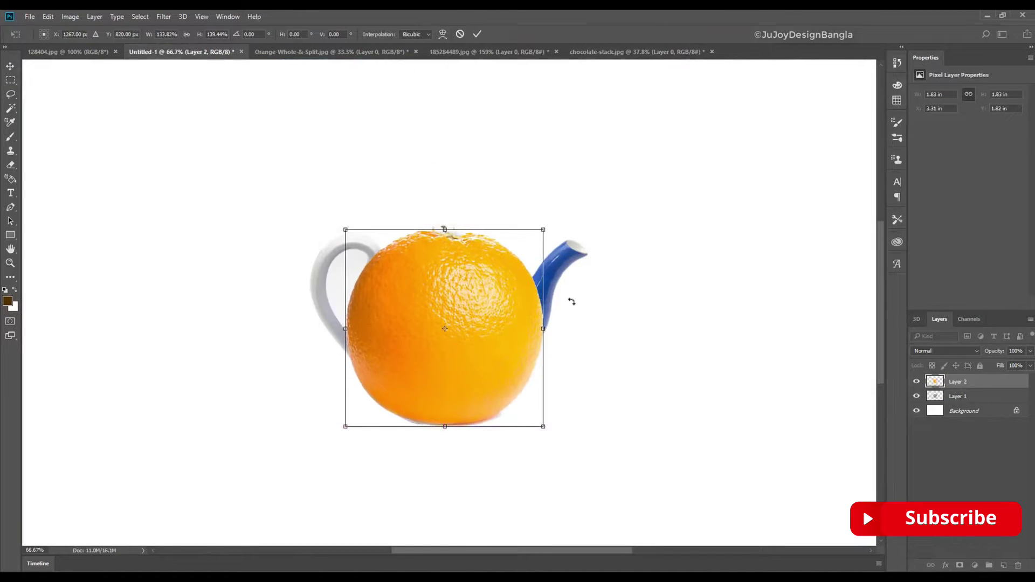
drag(996, 353, 986, 353)
key(ctrl+plus)
key(ctrl+plus)
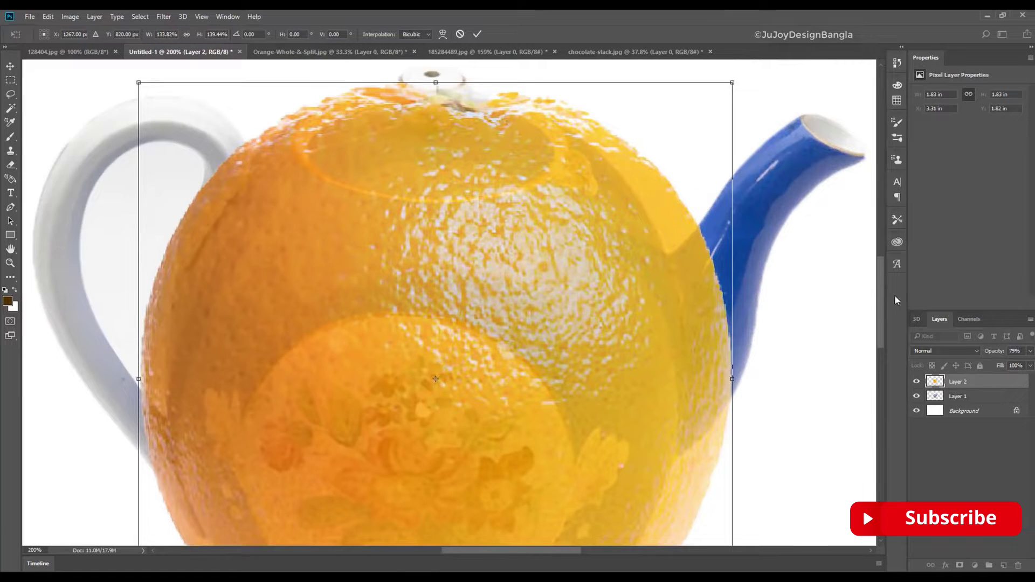
Narrow the orange and adjust its sides and top to fit the teapot body
drag(623, 336, 579, 324)
drag(354, 363, 526, 228)
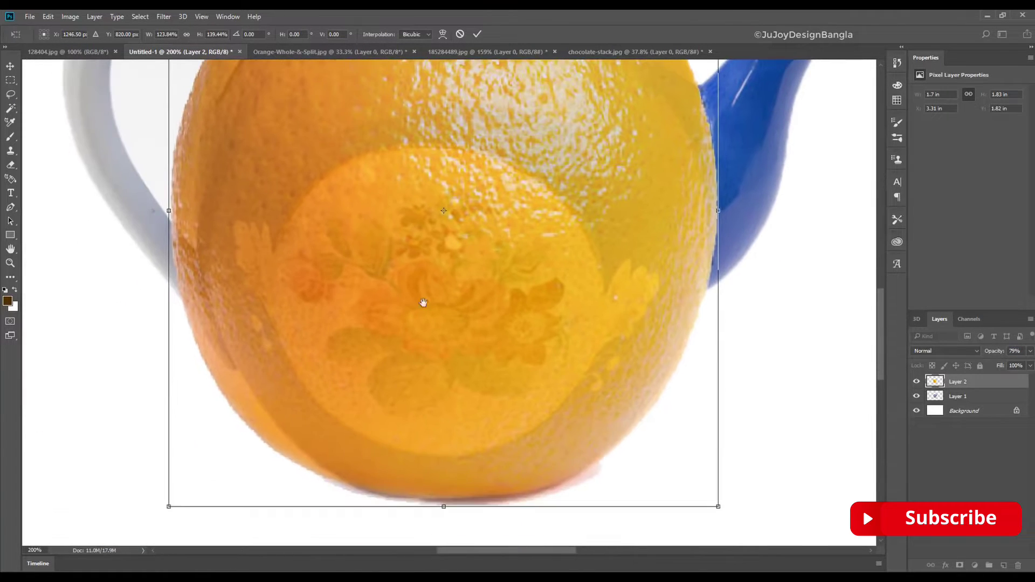
drag(200, 204, 231, 204)
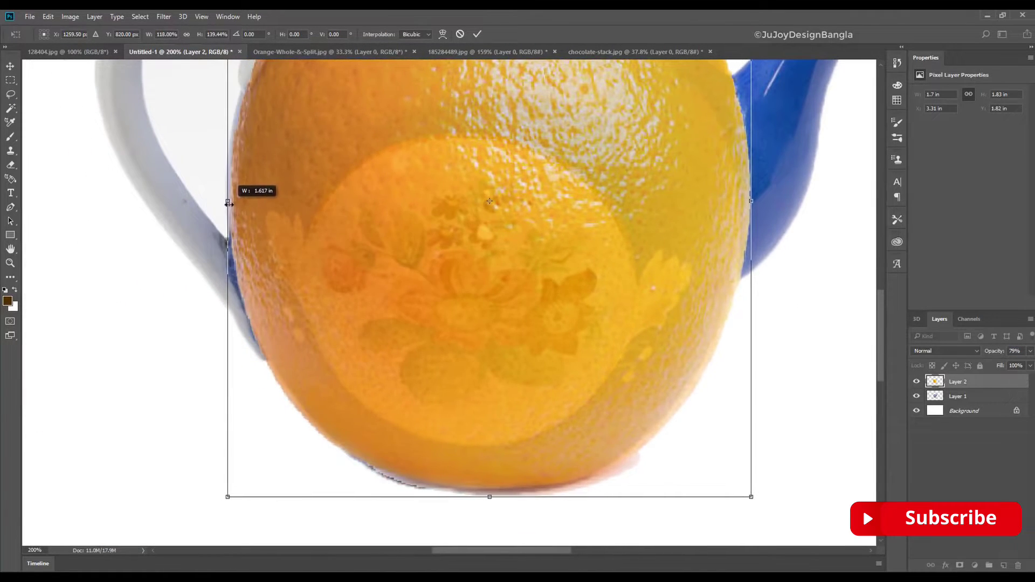
scroll(289, 344, up, 3)
drag(228, 343, 225, 343)
scroll(423, 261, up, 3)
drag(482, 131, 483, 136)
scroll(483, 162, down, 5)
drag(415, 448, 415, 451)
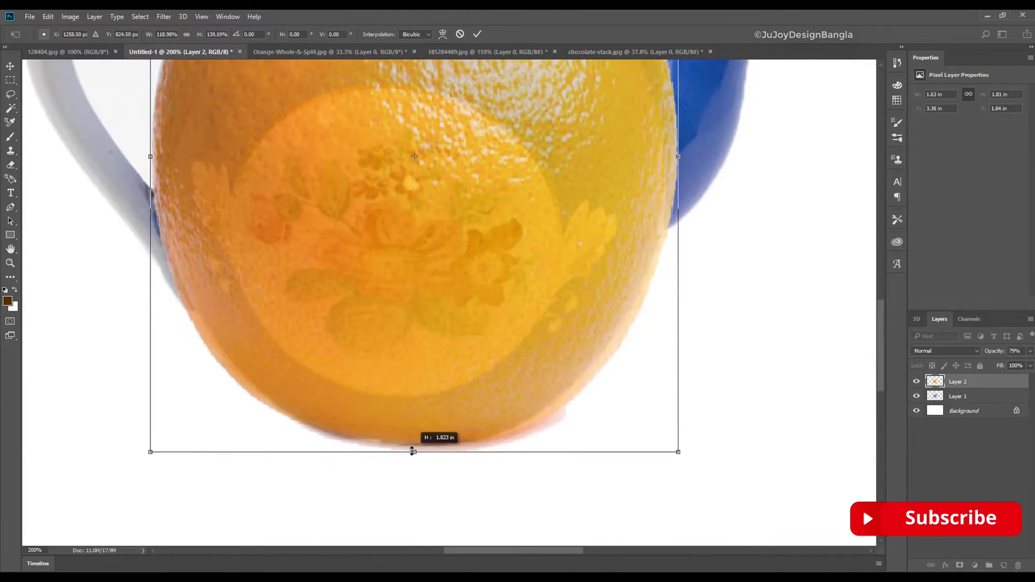
Warp the orange's bottom corners inward and commit the transform
right_click(229, 370)
click(255, 450)
drag(151, 450, 164, 440)
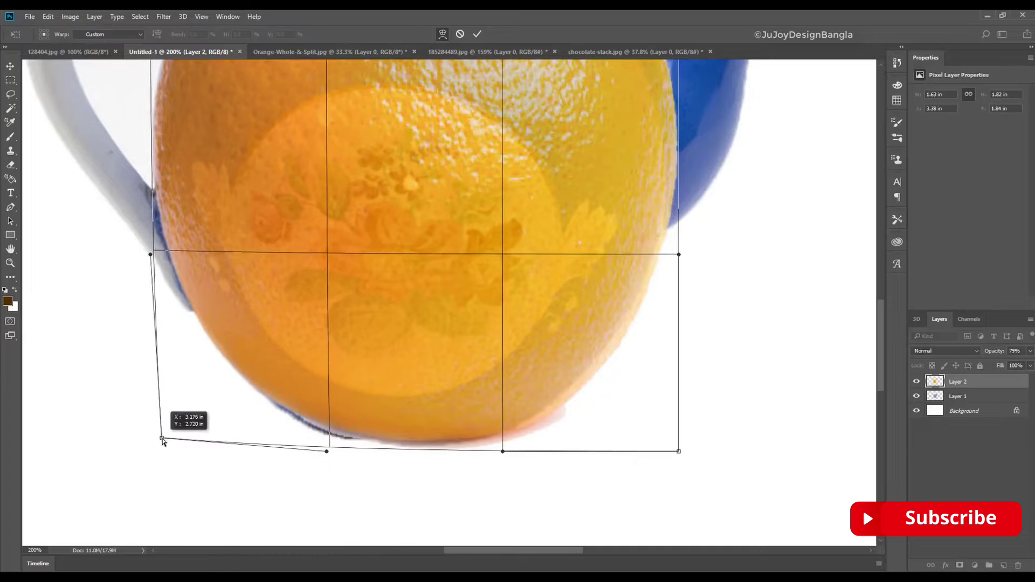
drag(679, 451, 679, 428)
scroll(696, 420, up, 4)
scroll(695, 422, up, 1)
scroll(693, 423, down, 1)
scroll(190, 194, up, 1)
drag(148, 85, 150, 88)
key(Return)
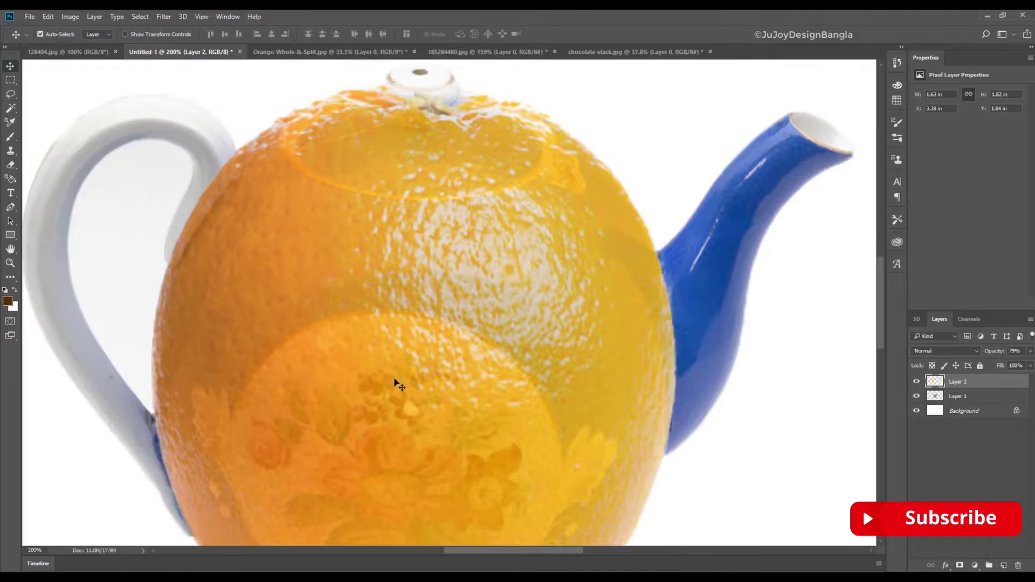
Restore the orange layer to 100% opacity
key(0)
scroll(821, 397, down, 1)
scroll(820, 398, down, 3)
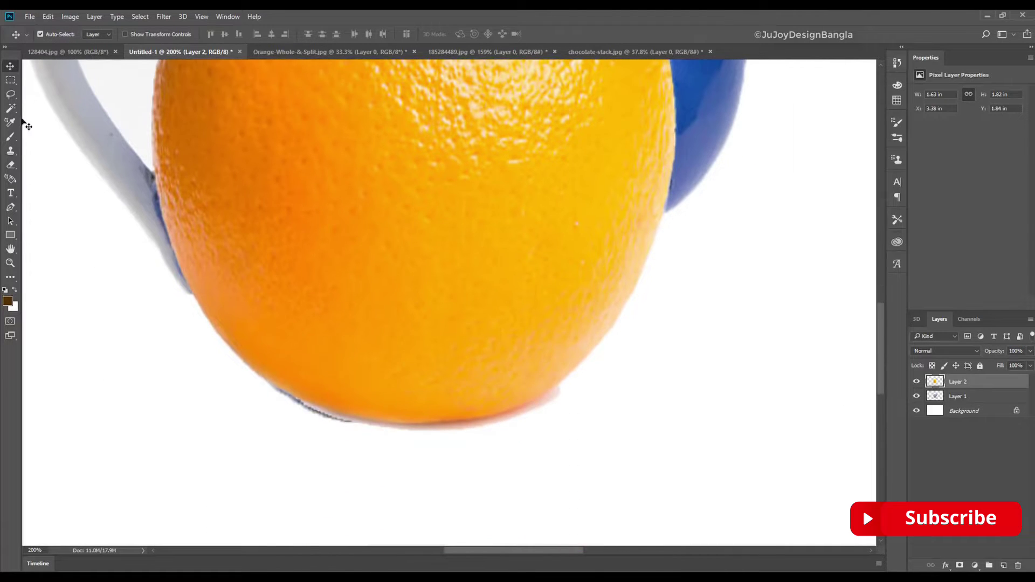
click(11, 165)
Shrink the eraser brush to 40 and reframe the view on the orange teapot
key(bracketleft)
key(bracketleft)
key(bracketleft)
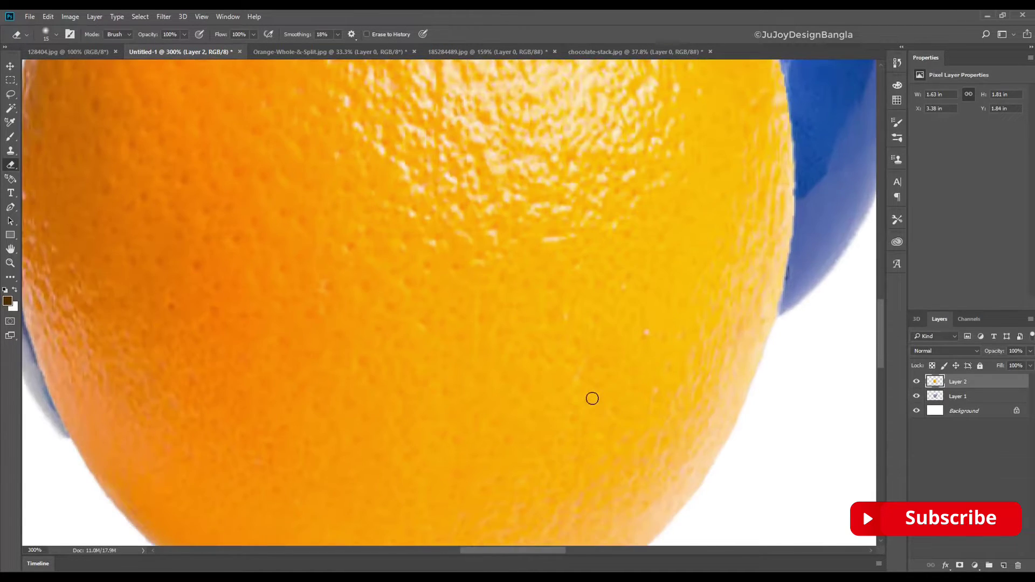
key(ctrl+0)
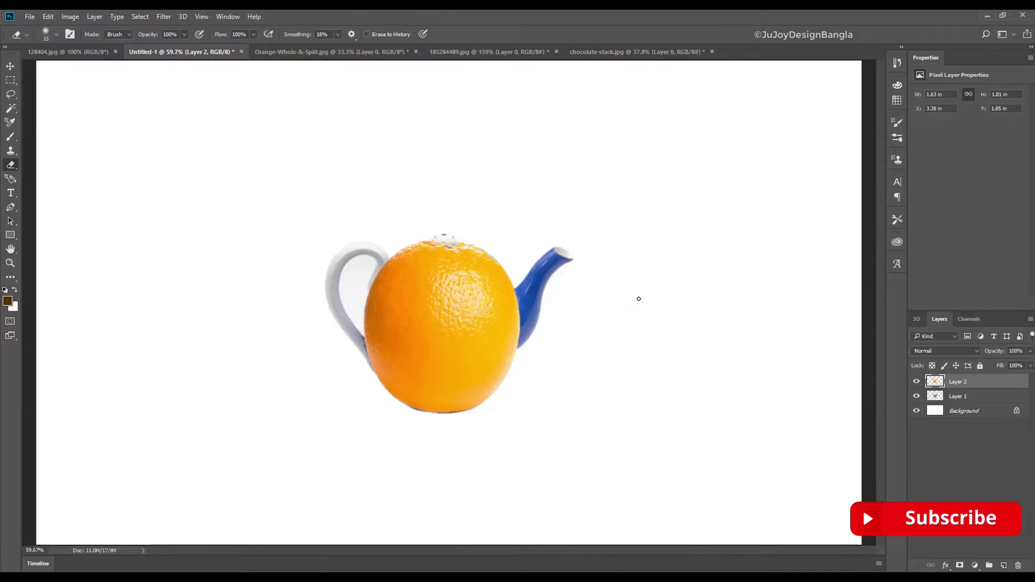
key(ctrl+plus)
key(ctrl+plus)
key(ctrl+plus)
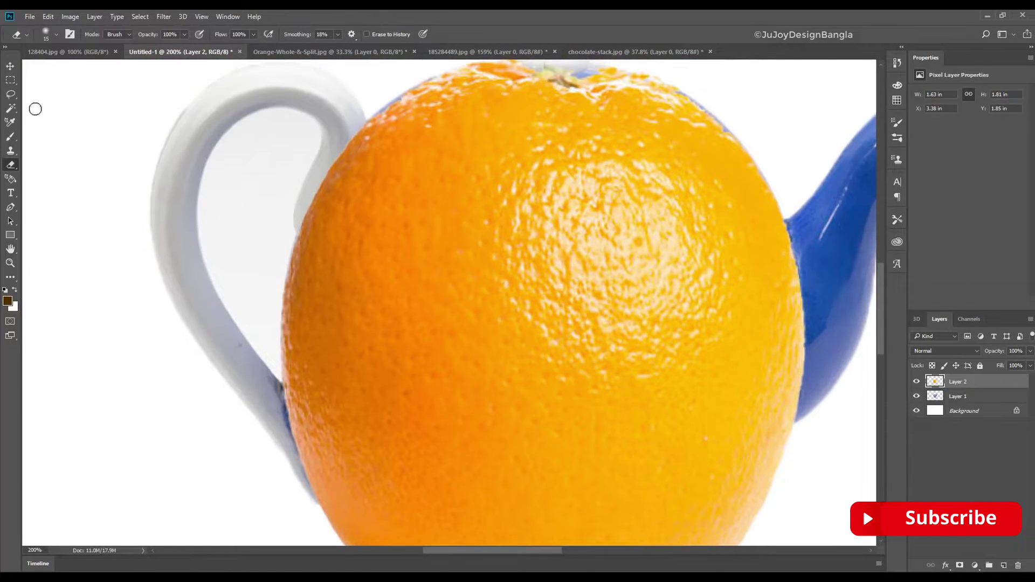
click(10, 93)
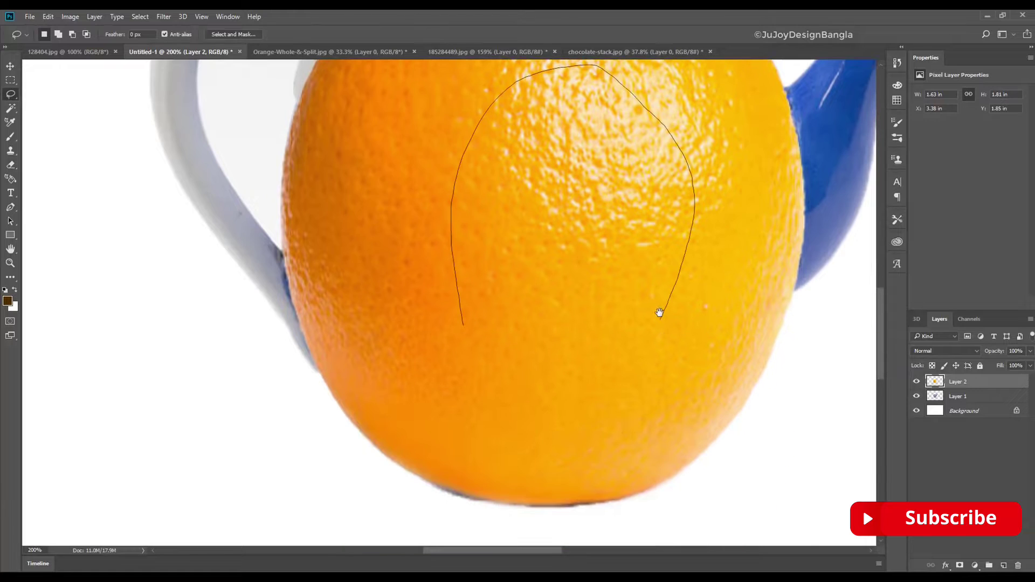
Copy a lasso-outlined wedge of orange peel to a new layer and shift it up-left
drag(665, 459, 244, 203)
key(ctrl+j)
key(v)
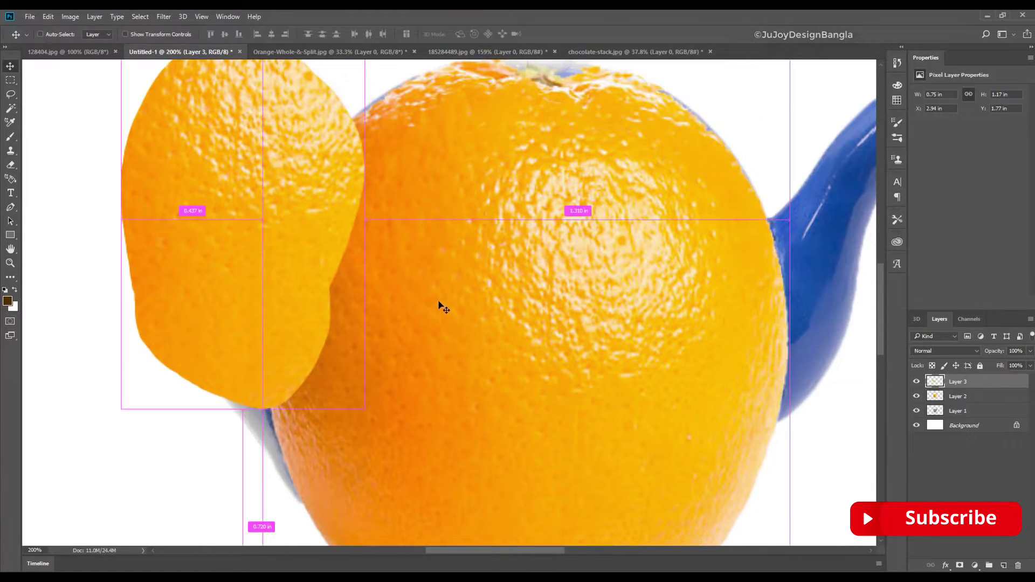
Enlarge and stretch the peel wedge over the teapot handle
key(ctrl+t)
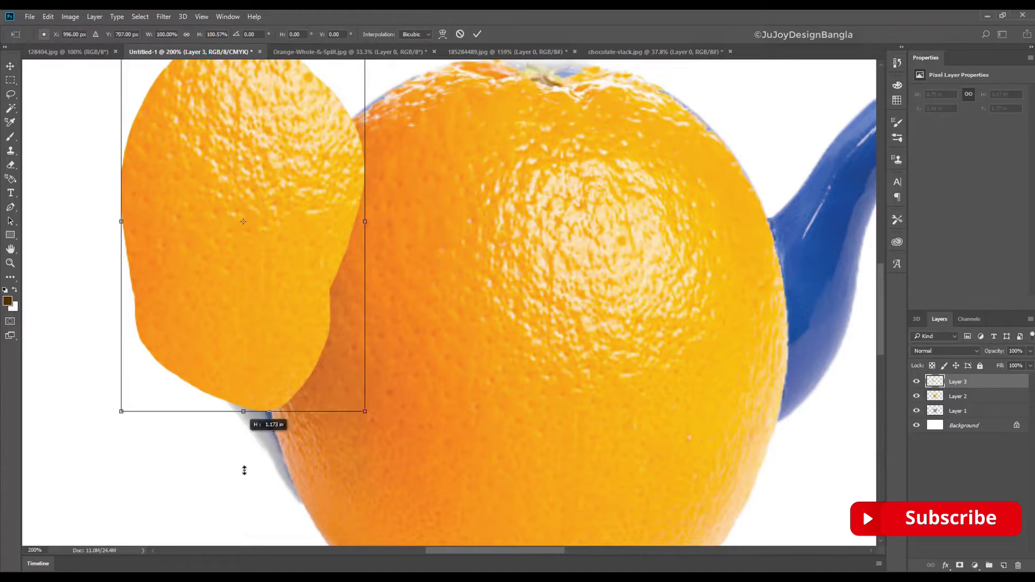
drag(243, 409, 243, 514)
drag(365, 270, 418, 266)
scroll(419, 266, up, 2)
drag(416, 118, 434, 97)
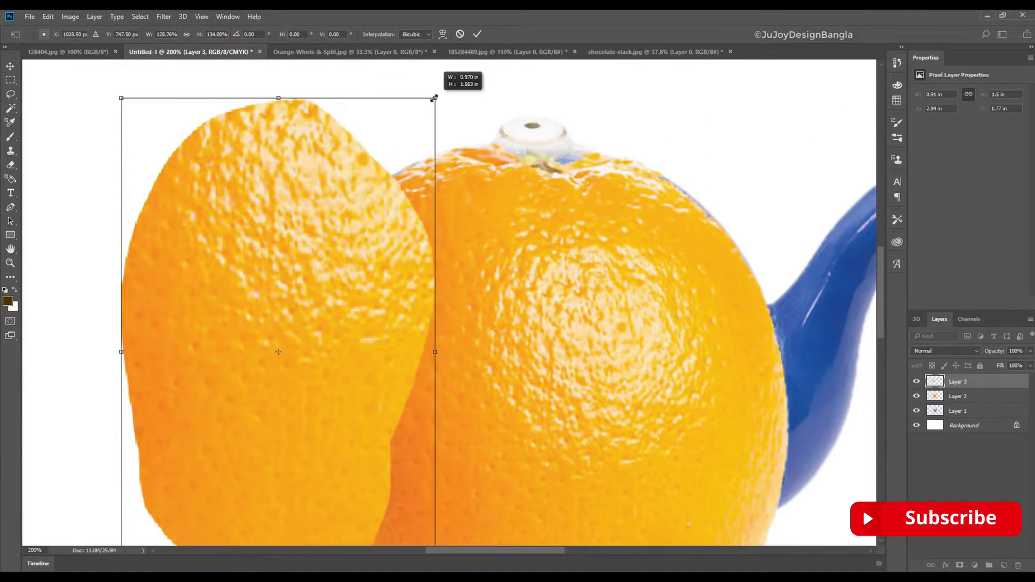
mouse_move(276, 97)
mouse_down()
mouse_move(276, 169)
mouse_move(276, 130)
mouse_up()
key(Return)
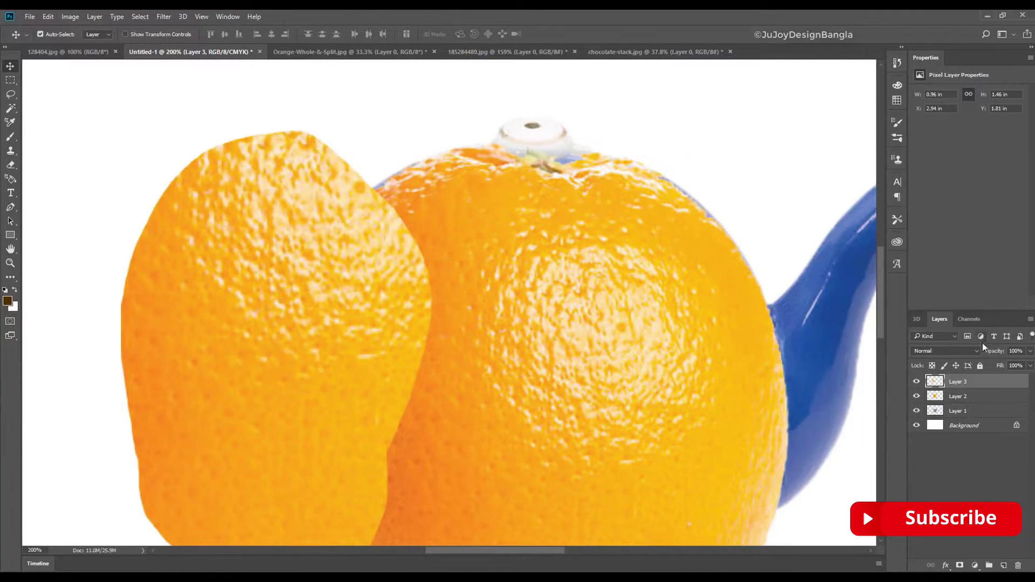
Lower the wedge layer's opacity and hide it
drag(993, 351, 969, 354)
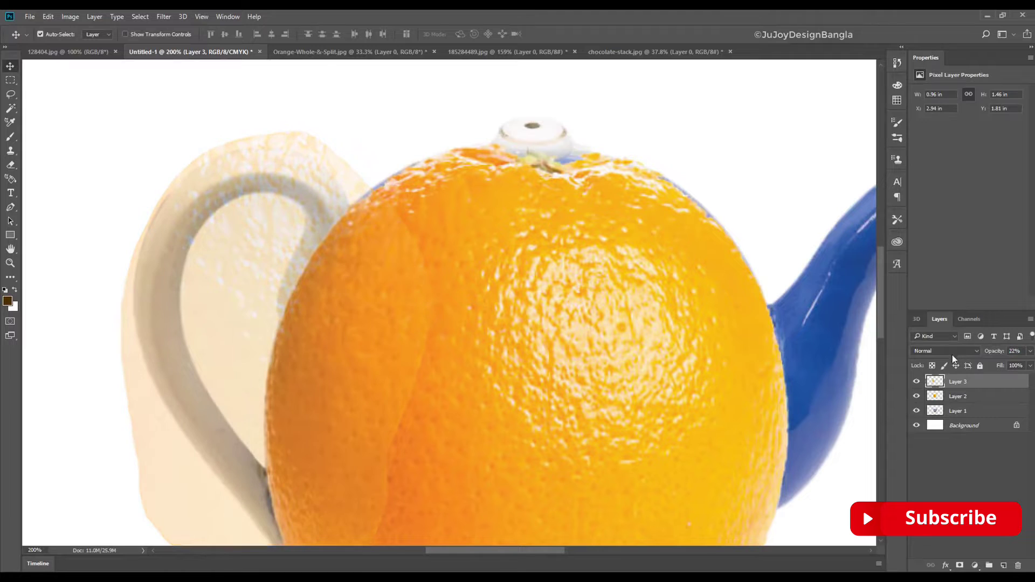
scroll(954, 360, down, 2)
click(917, 381)
Trace a closed pen path around the teapot handle's outline
key(ctrl+plus)
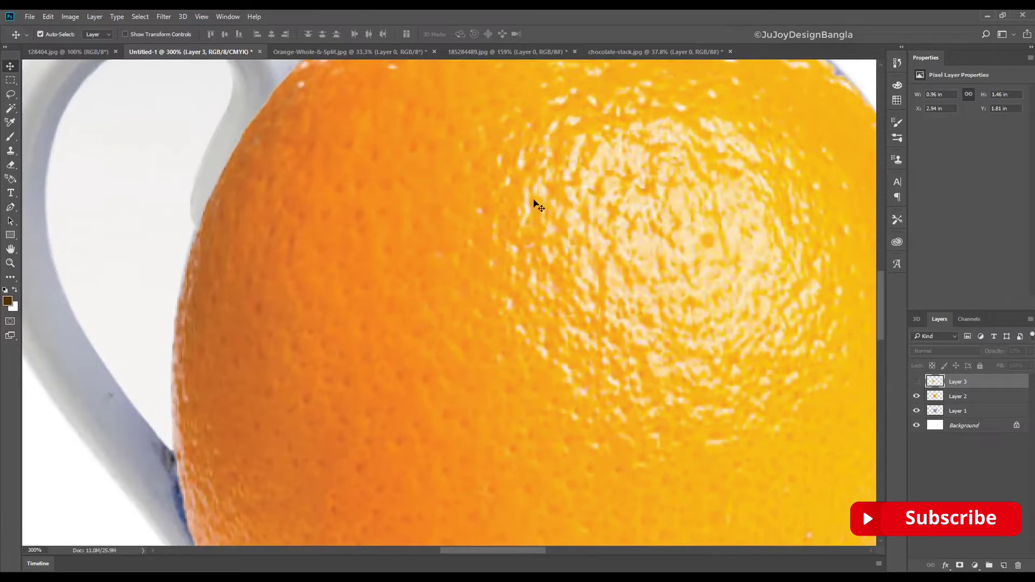
click(10, 207)
drag(198, 232, 252, 291)
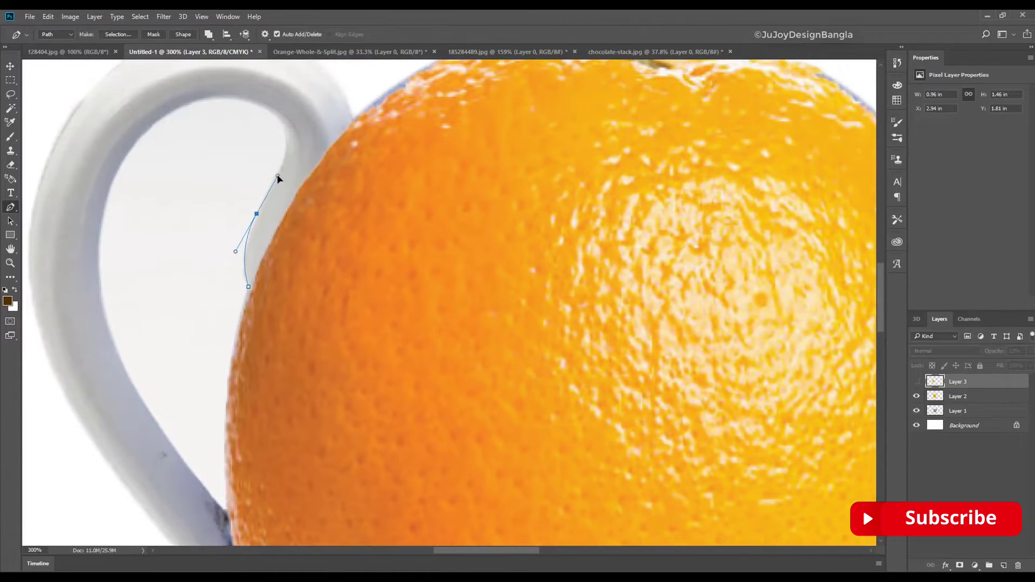
drag(275, 199, 356, 307)
drag(347, 217, 393, 238)
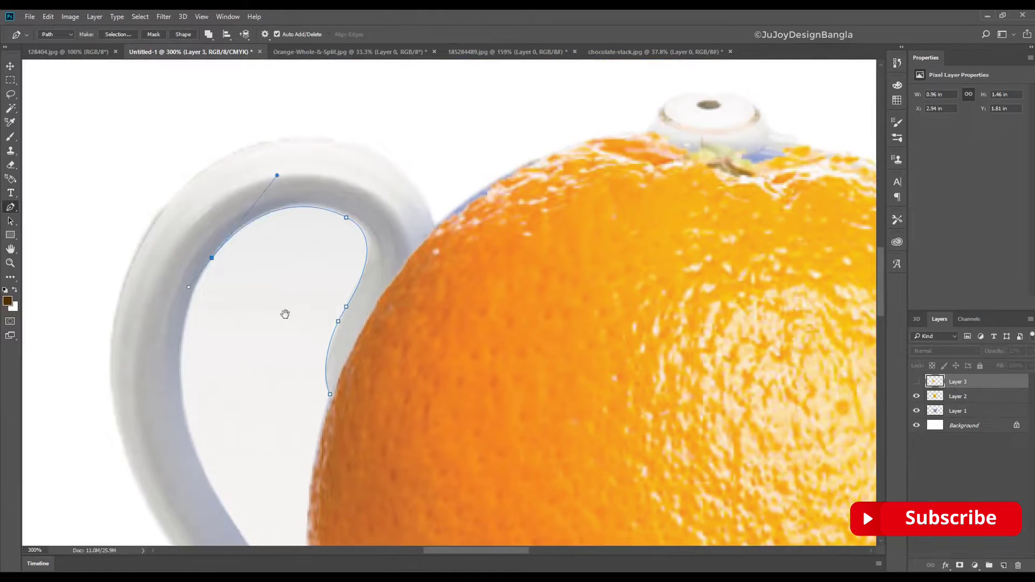
scroll(285, 314, down, 5)
click(296, 308)
scroll(249, 301, left, 3)
drag(201, 164, 194, 275)
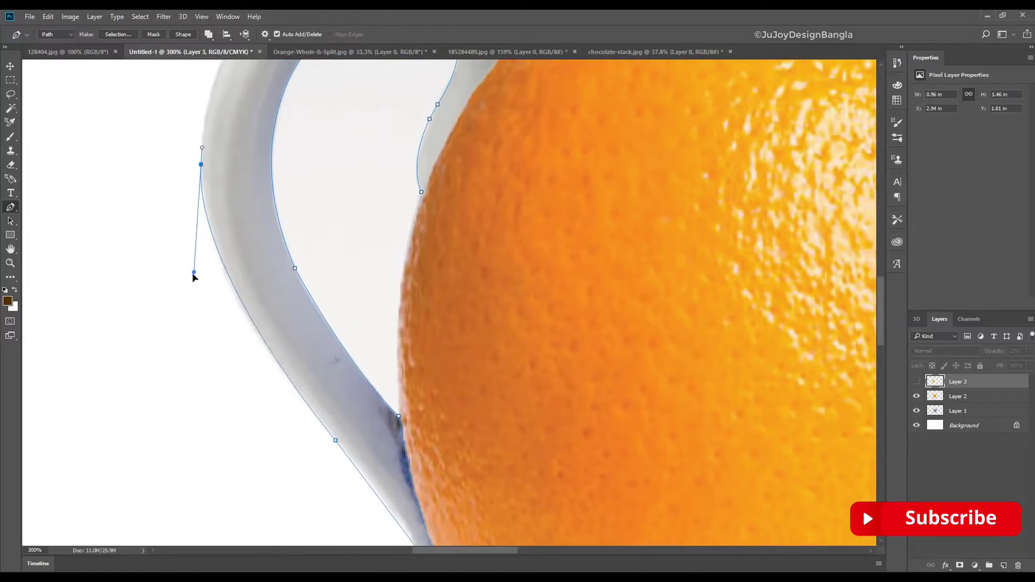
scroll(194, 276, up, 5)
drag(456, 127, 225, 74)
scroll(455, 241, right, 2)
click(348, 406)
Turn the handle path into a selection, show the wedge layer, and invert the selection
right_click(399, 248)
click(481, 298)
key(Return)
key(ctrl+0)
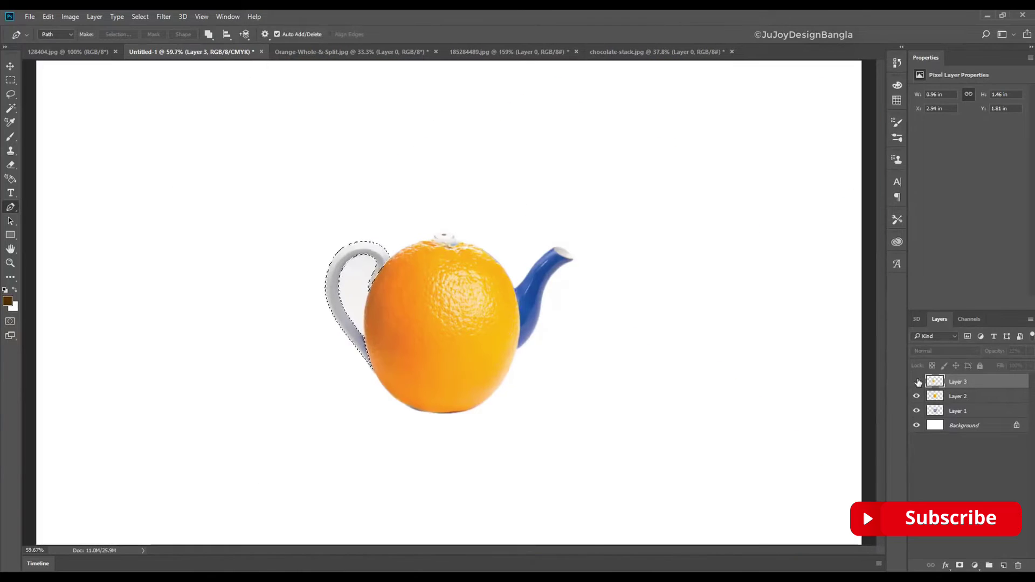
click(917, 382)
click(139, 16)
click(146, 60)
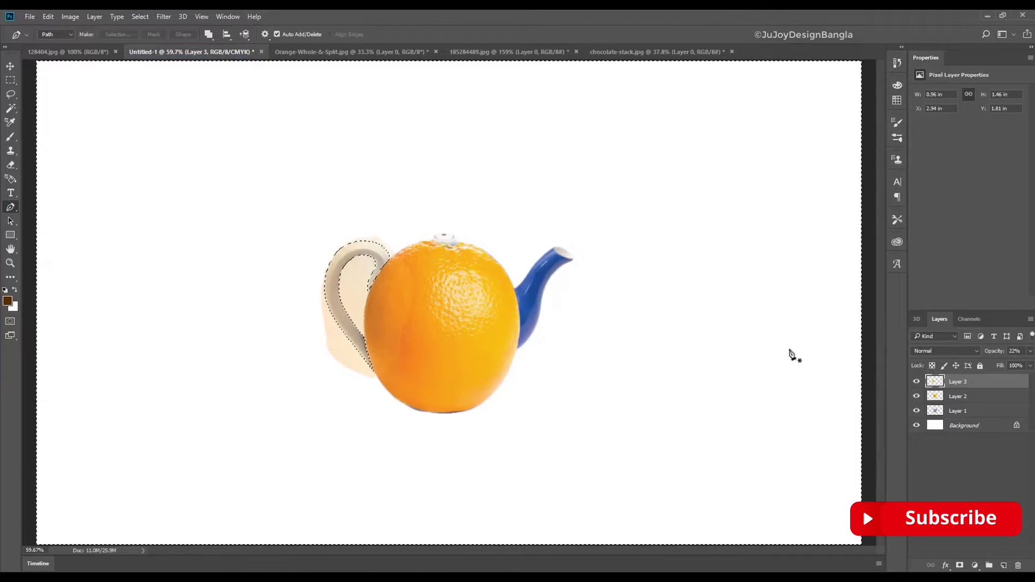
Set the wedge to 88% opacity, erase it outside the handle with a 250 eraser, and deselect
key(8)
key(8)
key(e)
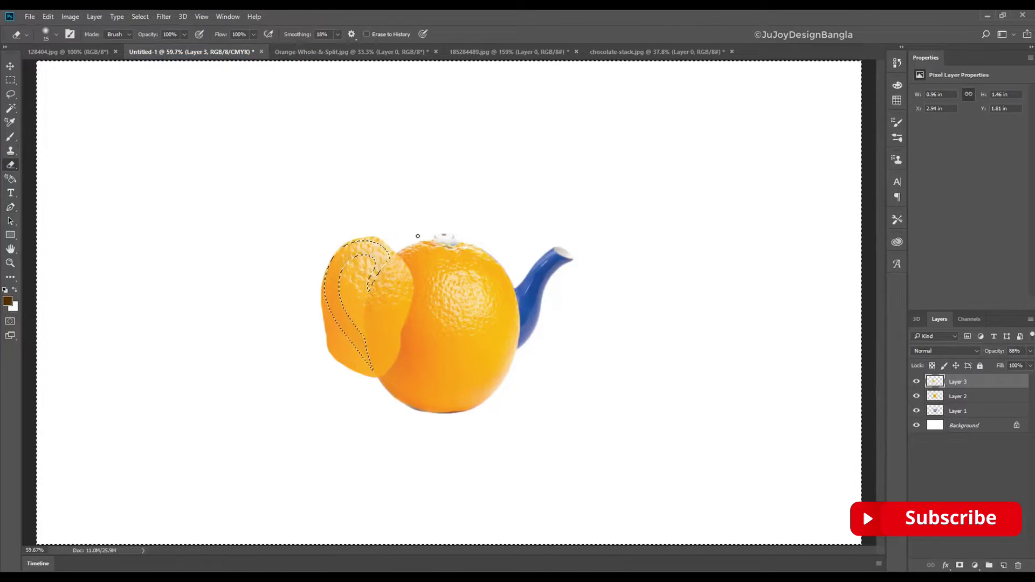
key(bracketright)
key(bracketright)
key(bracketright)
drag(358, 377, 304, 398)
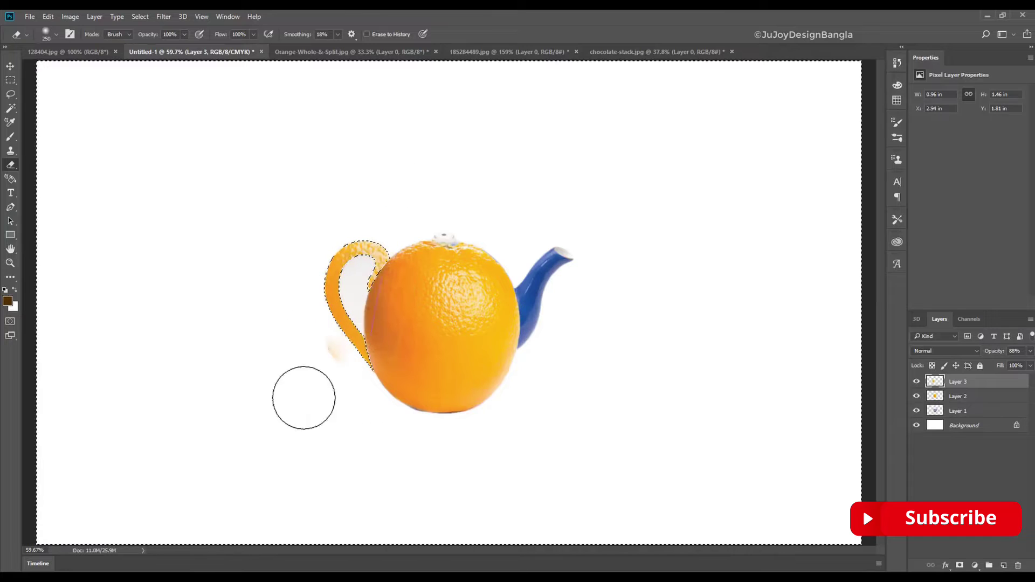
key(ctrl+d)
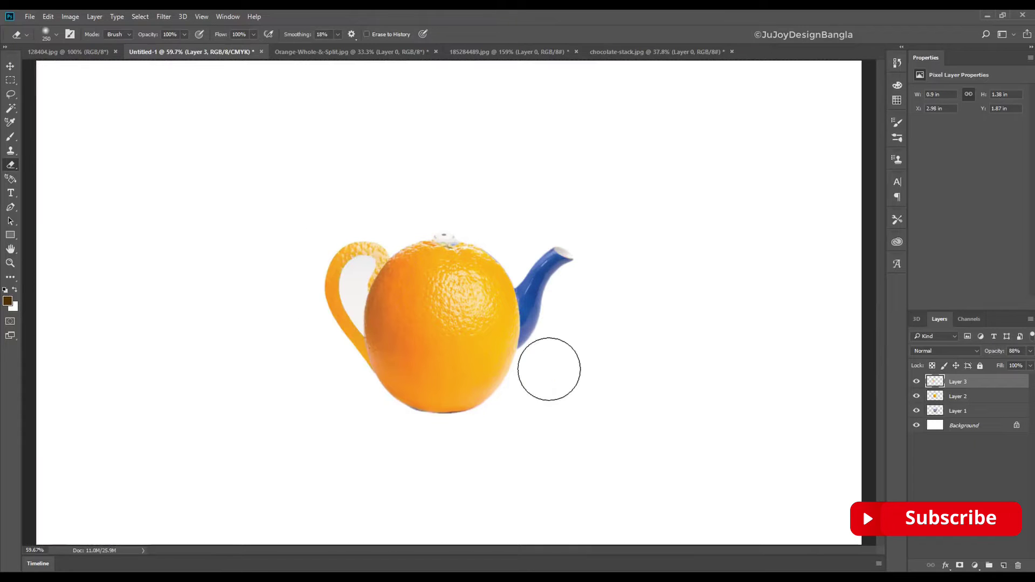
key(ctrl+plus)
key(ctrl+plus)
key(ctrl+plus)
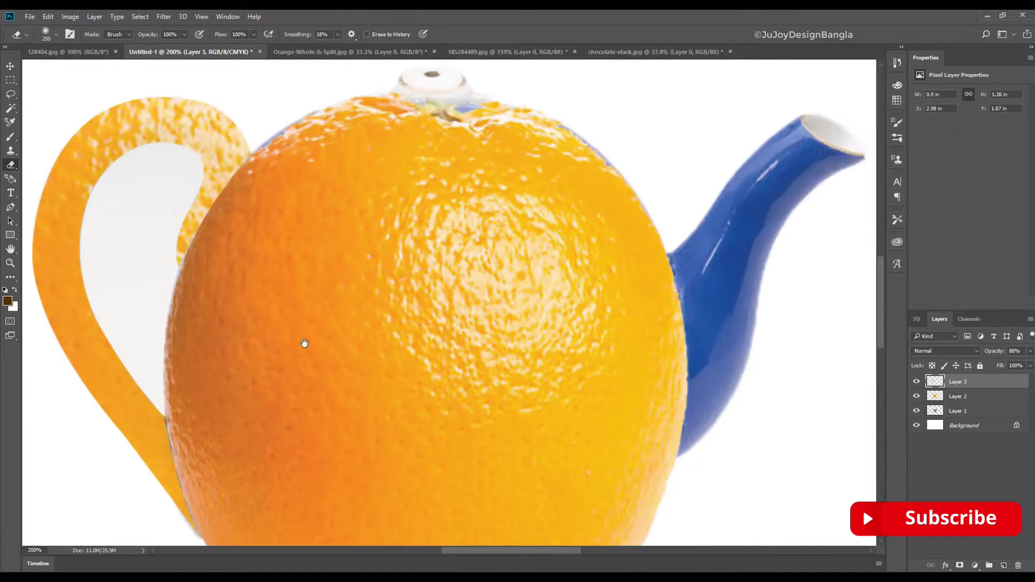
drag(303, 342, 475, 372)
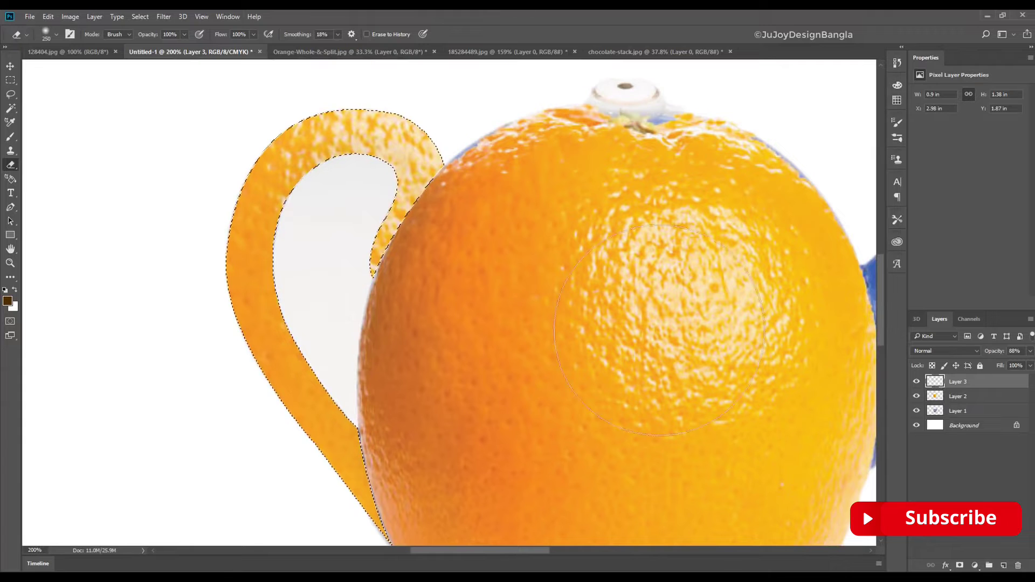
On a new layer, paint sampled orange shading along the handle's inner edge
click(1002, 566)
click(8, 301)
click(443, 251)
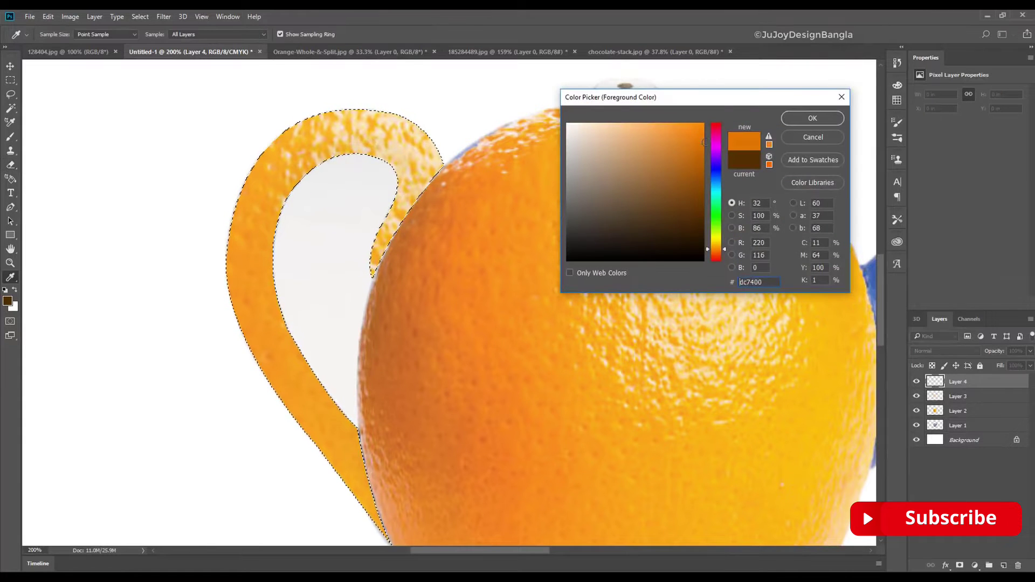
click(812, 118)
key(b)
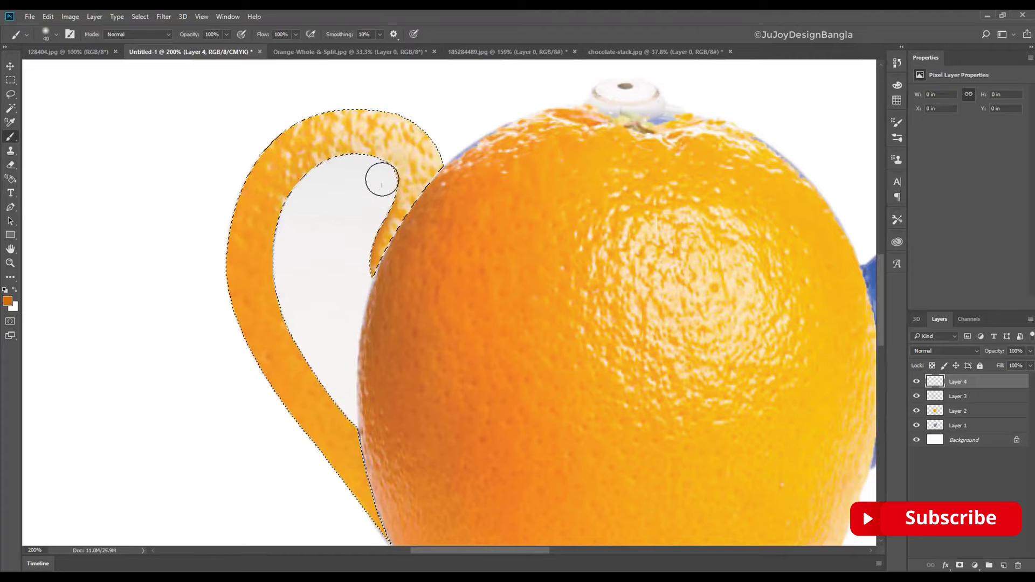
drag(368, 223, 318, 180)
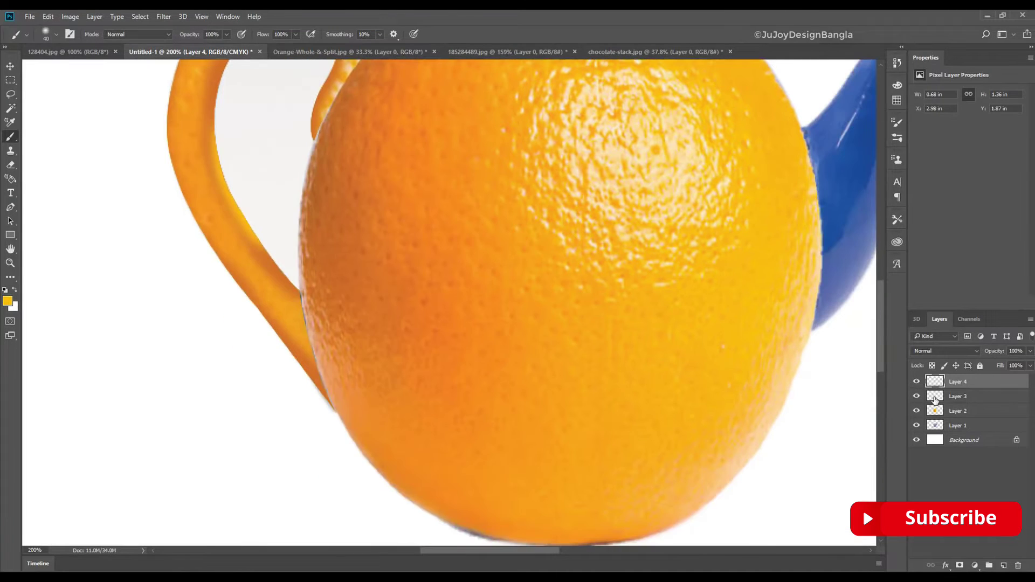
Warp the painted shading and pick a darker orange colour
key(ctrl+t)
right_click(254, 273)
click(327, 353)
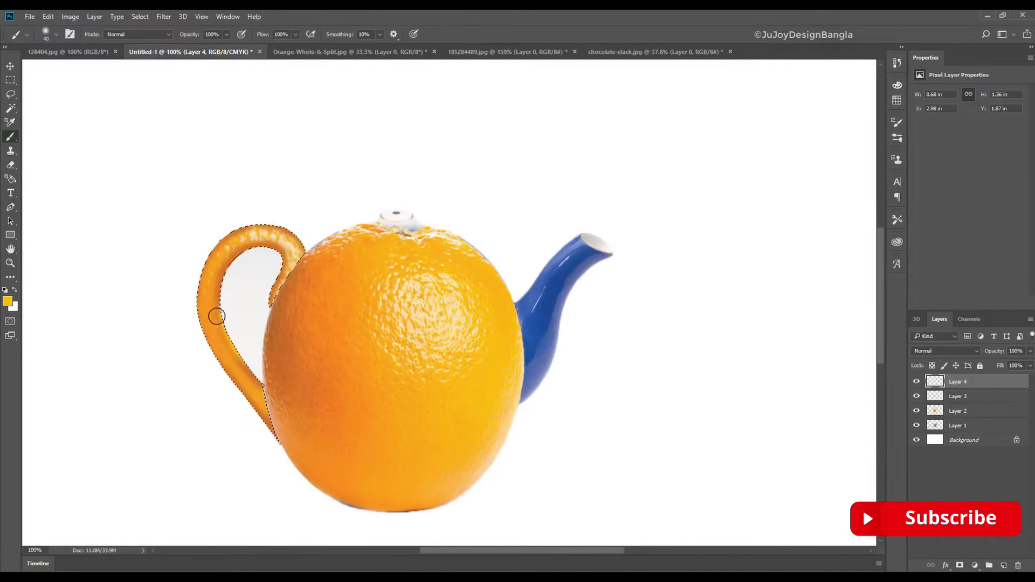
alt+click(217, 316)
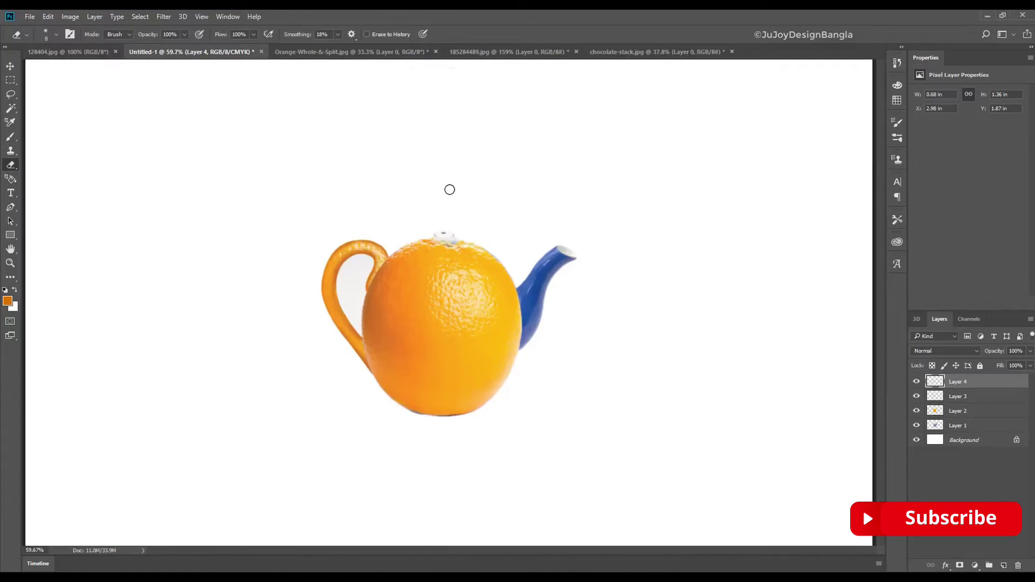
Zoom in on the teapot body, then switch to the Orange-Whole-&-Split image
key(ctrl+plus)
key(ctrl+plus)
key(ctrl+plus)
drag(394, 219, 274, 259)
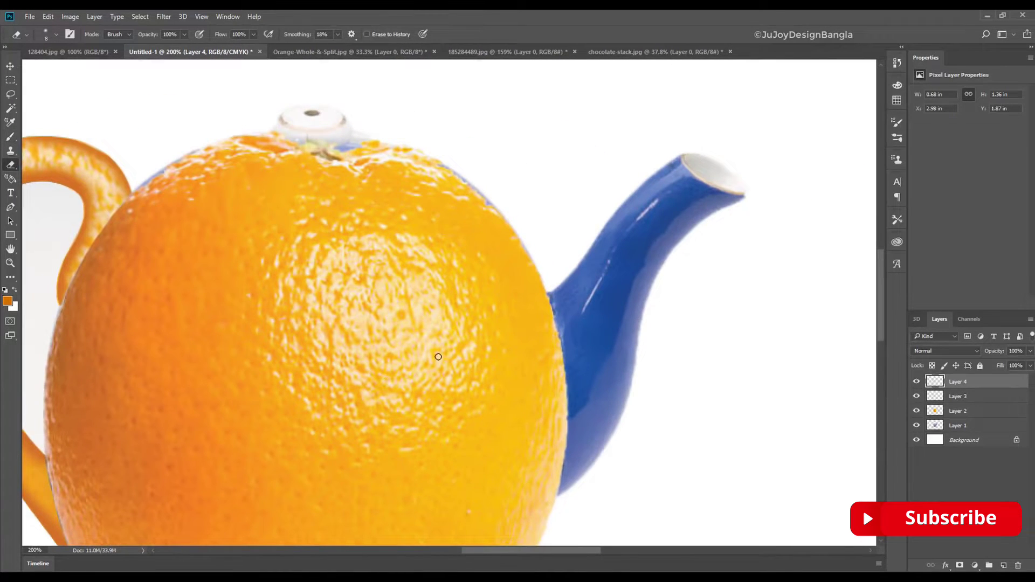
click(485, 51)
click(348, 54)
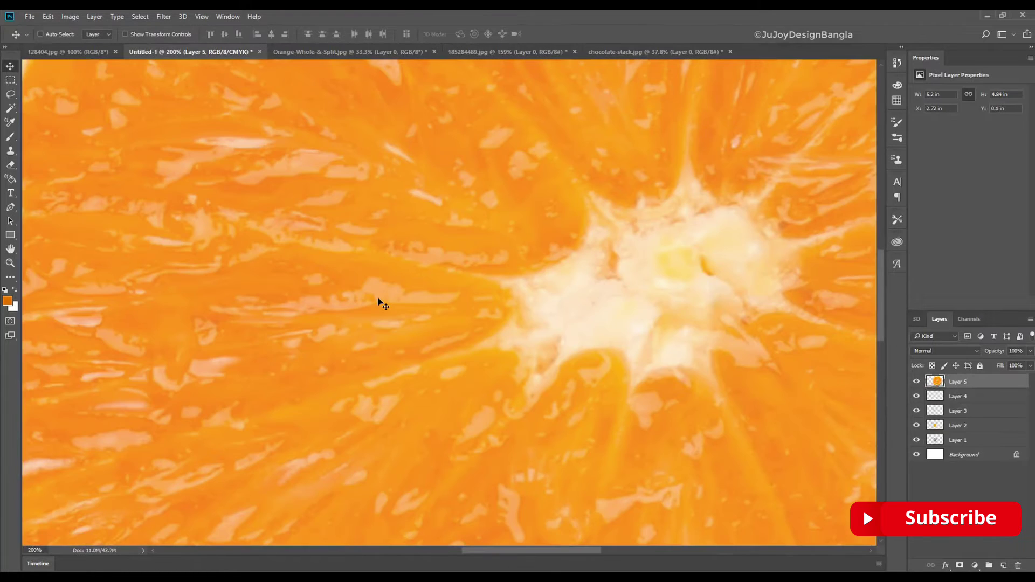
Scale the orange slice down, squash it, and move it onto the teapot top
key(ctrl+0)
key(ctrl+t)
mouse_move(803, 70)
mouse_down()
mouse_move(666, 224)
mouse_move(624, 237)
mouse_move(626, 276)
mouse_up()
key(ctrl+z)
key(Return)
key(ctrl+t)
mouse_move(551, 236)
mouse_down()
mouse_move(565, 307)
mouse_move(492, 303)
mouse_move(439, 269)
mouse_up()
drag(520, 270, 504, 278)
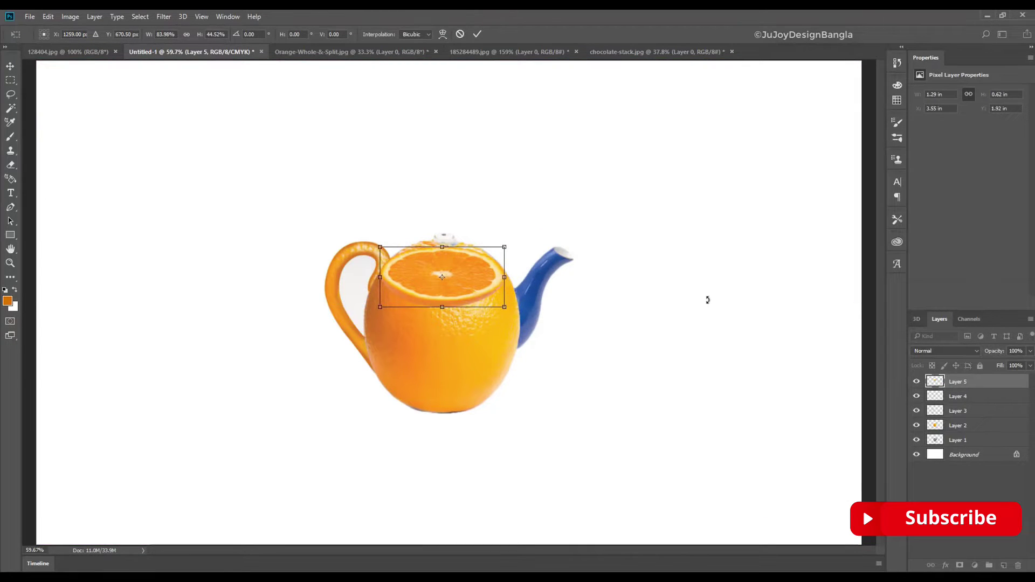
Narrow and flatten the slice further, trying a skew and then undoing it
key(ctrl+plus)
key(ctrl+plus)
key(ctrl+plus)
drag(195, 293, 205, 292)
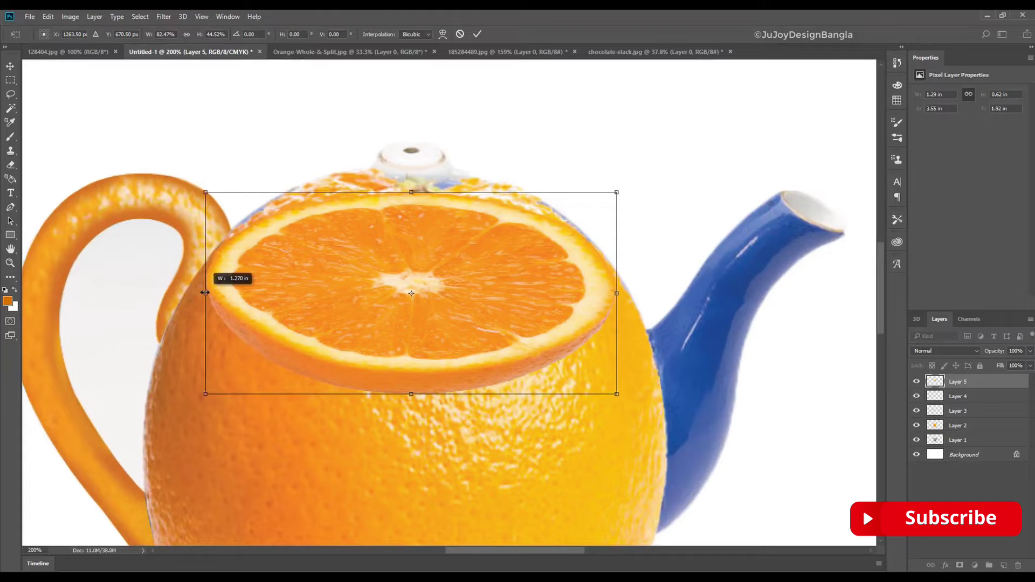
drag(413, 395, 413, 390)
right_click(449, 352)
click(489, 402)
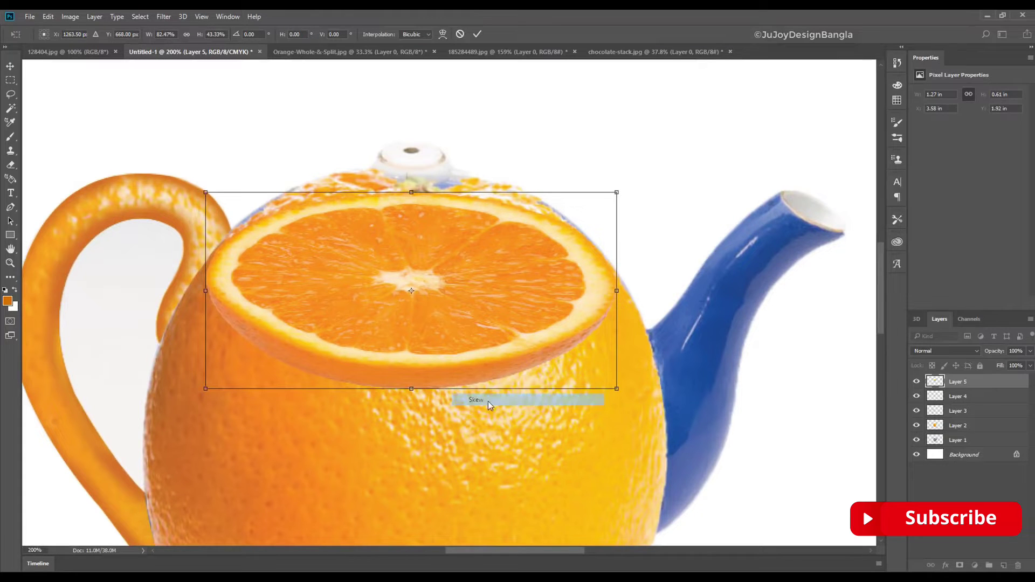
drag(617, 392, 616, 378)
key(ctrl+z)
Distort the slice's corners into a tilted-lid perspective and commit
right_click(501, 343)
click(554, 402)
mouse_move(205, 388)
mouse_down()
mouse_move(202, 370)
mouse_move(210, 371)
mouse_up()
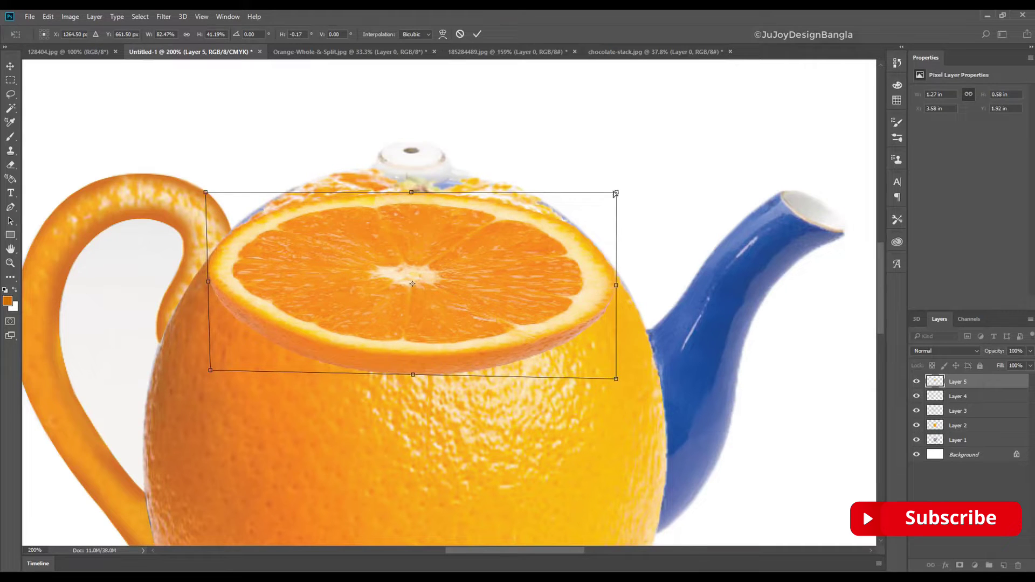
drag(617, 192, 600, 194)
drag(206, 192, 214, 194)
drag(601, 194, 595, 196)
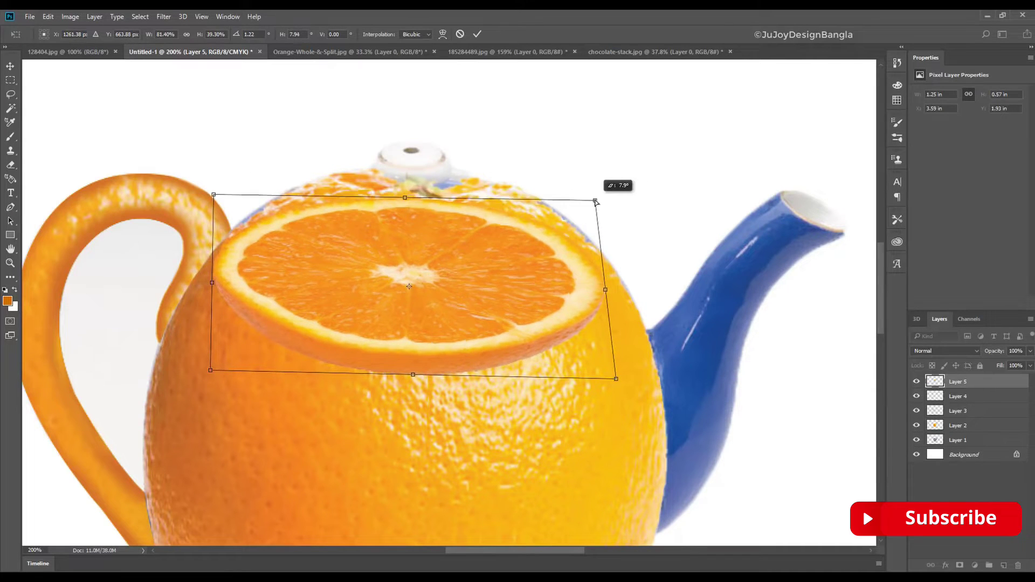
key(Return)
Erase the peel above the top of the orange body layer with a larger eraser
ctrl+click(204, 213)
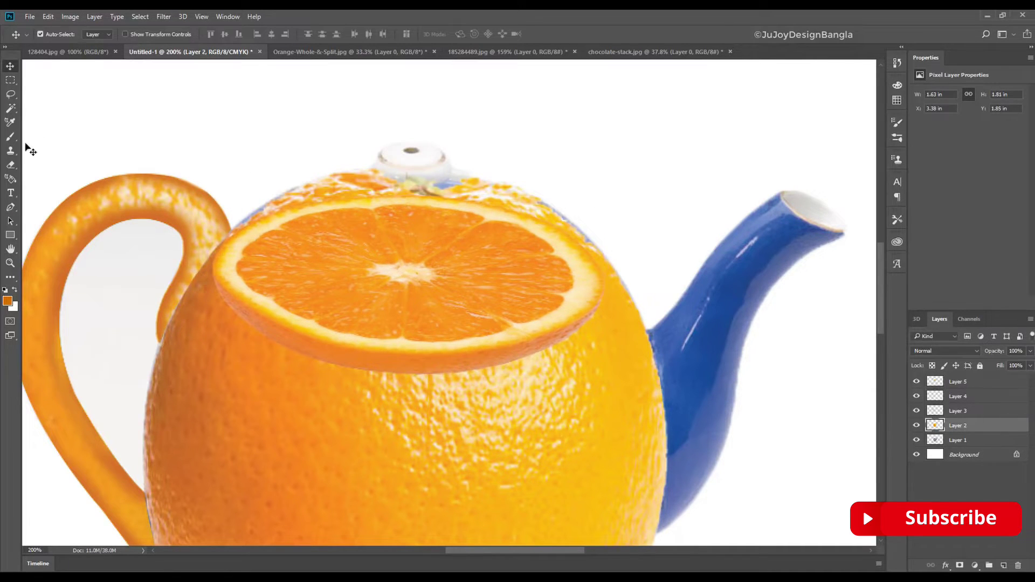
key(e)
key(bracketright)
key(bracketright)
key(bracketright)
mouse_move(242, 218)
mouse_down()
mouse_move(310, 185)
mouse_move(551, 212)
mouse_up()
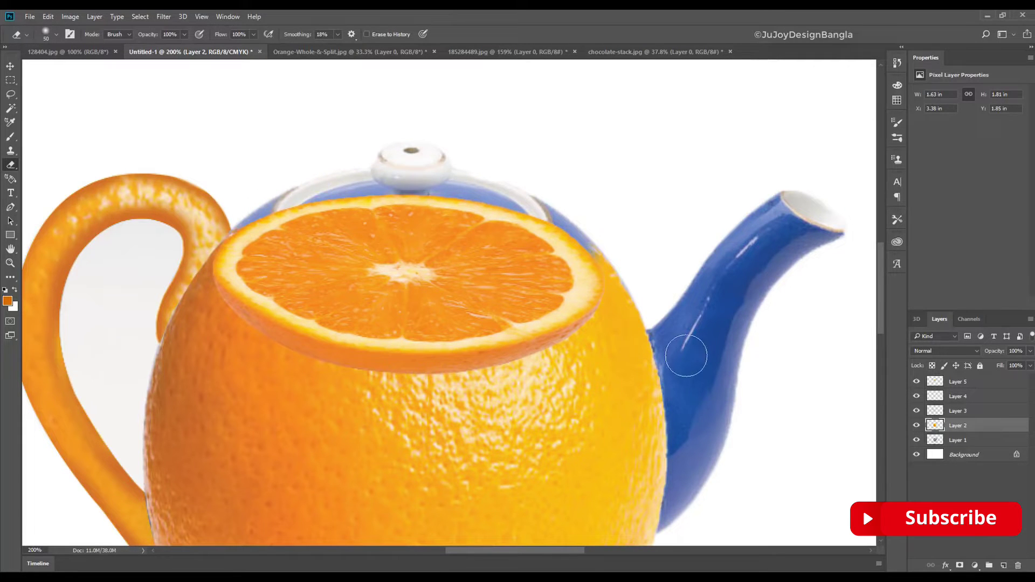
Move the orange slice layer up and trim its lower edge
ctrl+click(406, 290)
drag(407, 289, 409, 274)
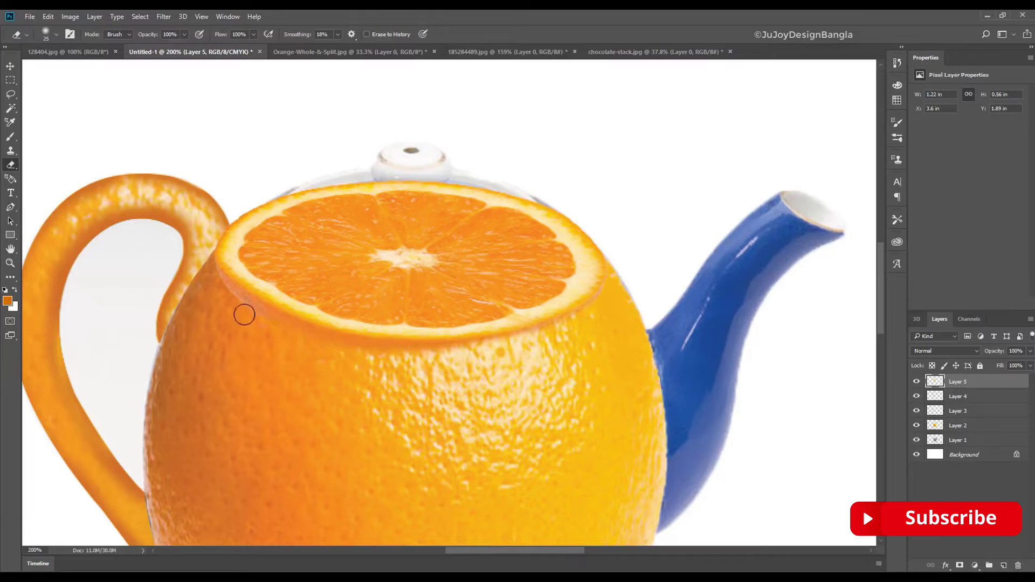
drag(241, 308, 409, 358)
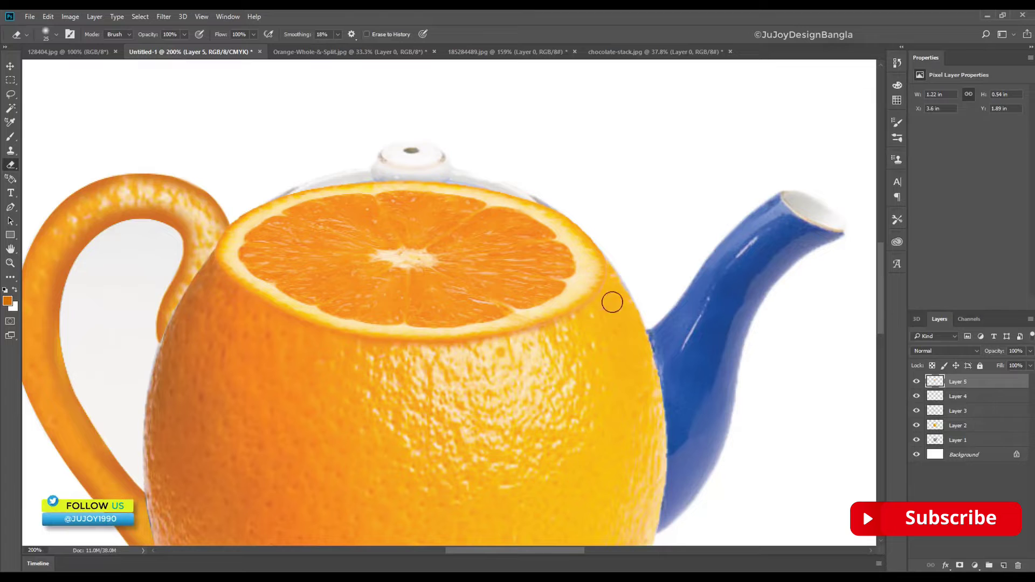
Hide the blue teapot layer and zoom out to view the whole orange jug
scroll(604, 350, down, 1)
scroll(622, 375, down, 1)
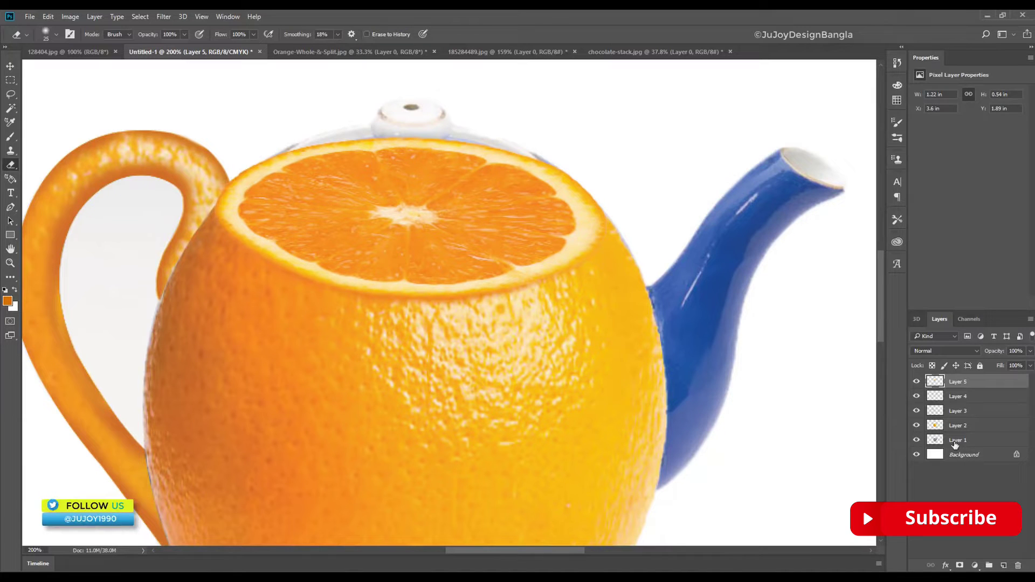
click(917, 440)
key(ctrl+minus)
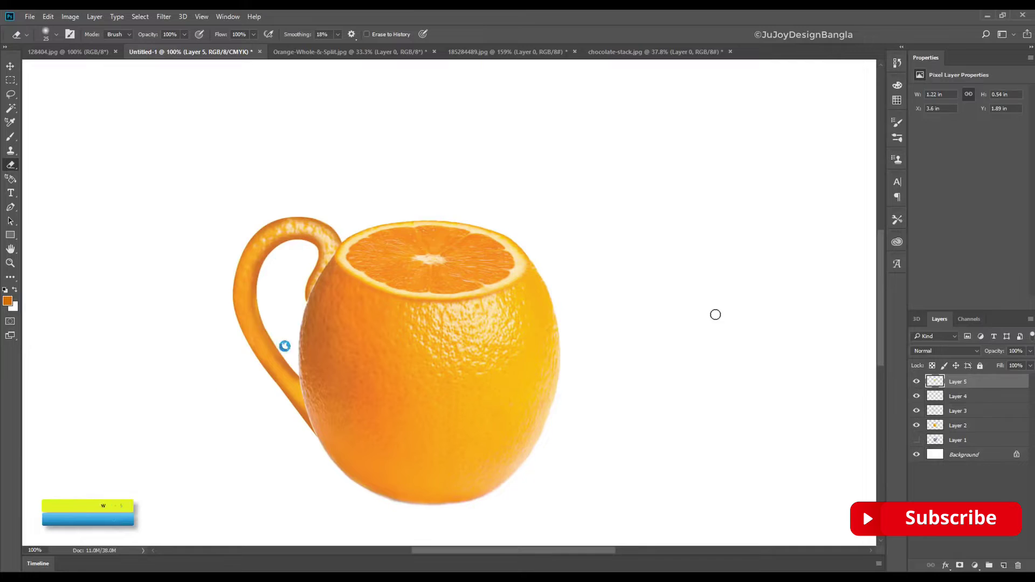
click(351, 52)
Outline the whole orange's stem-topped cap with a pen path and make it a selection
key(l)
drag(151, 221, 296, 294)
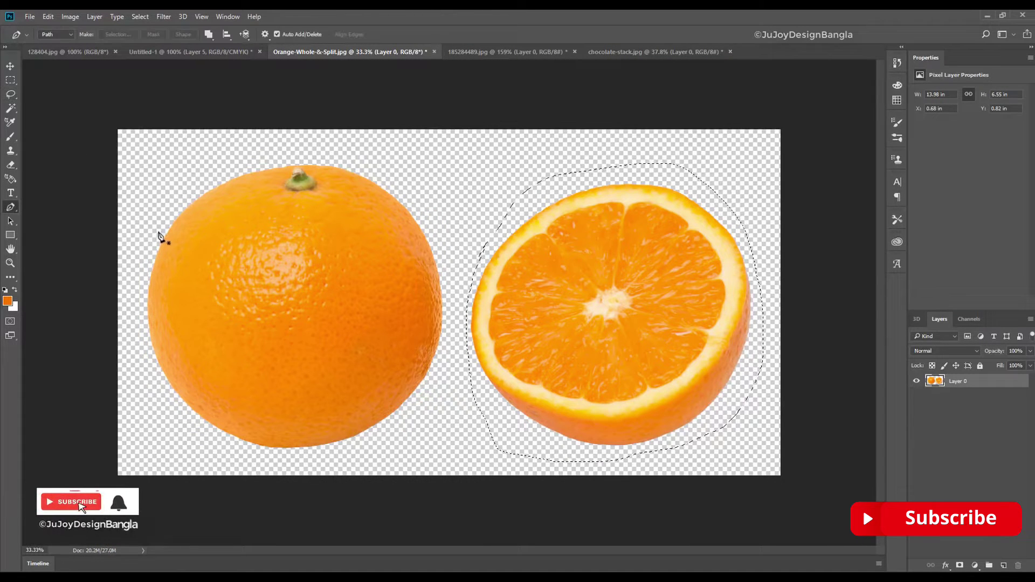
drag(588, 181, 586, 171)
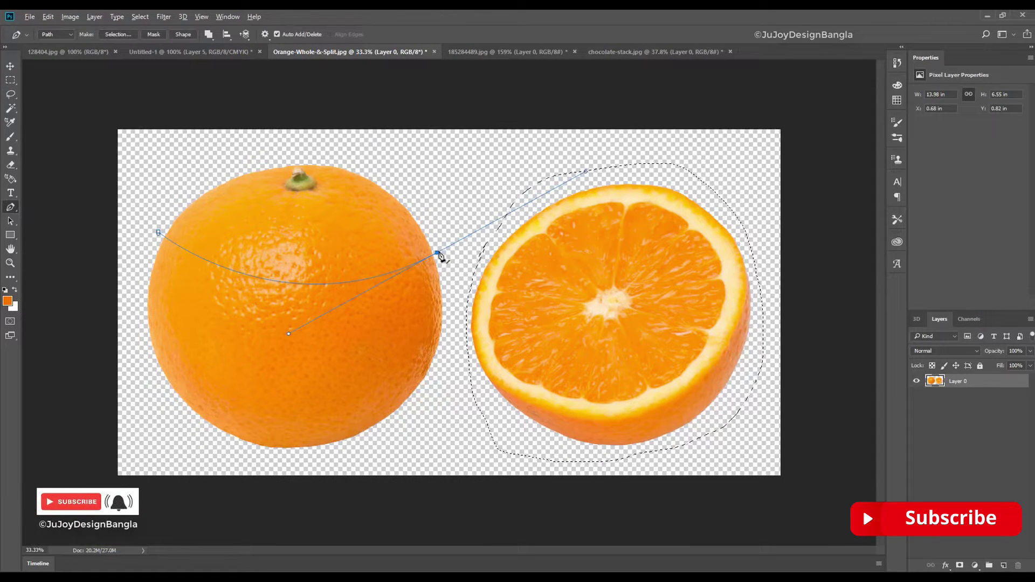
click(159, 232)
right_click(267, 226)
click(302, 278)
key(Return)
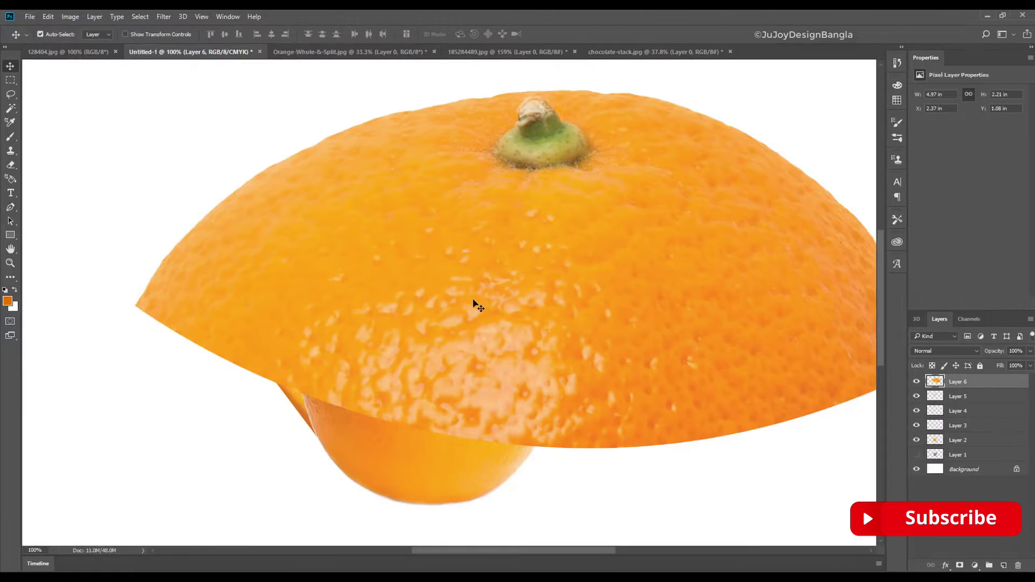
key(ctrl+t)
Shrink, rotate and position the orange cap onto the jug's sliced top
drag(134, 439, 347, 325)
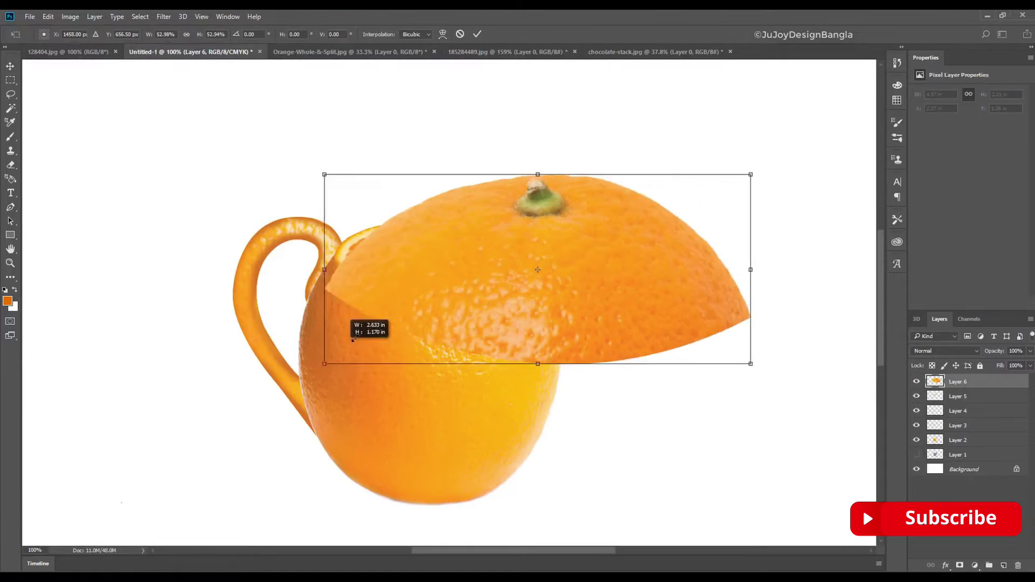
drag(755, 178, 698, 224)
drag(507, 248, 530, 260)
drag(610, 203, 532, 224)
mouse_move(489, 261)
mouse_down()
mouse_move(513, 268)
mouse_move(491, 266)
mouse_up()
key(Return)
Enlarge the cap slightly and tilt it to sit on the rim
key(ctrl+t)
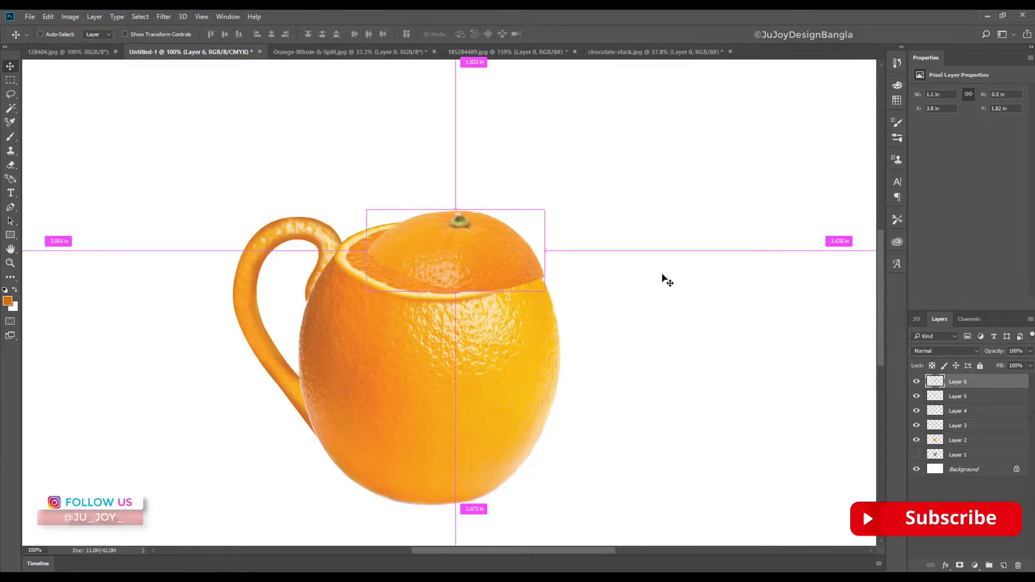
key(ctrl+plus)
drag(601, 164, 636, 161)
drag(509, 254, 527, 261)
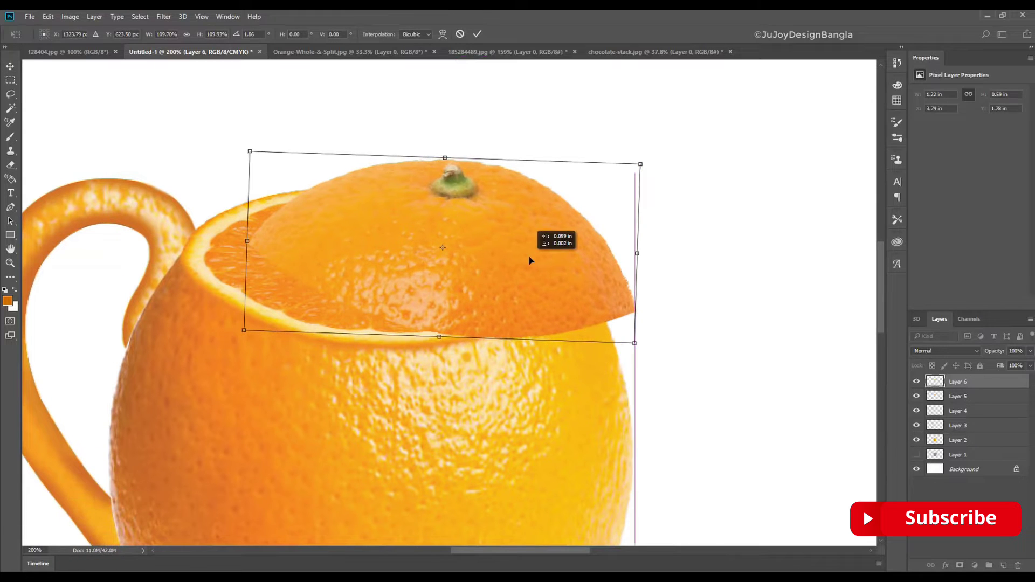
key(Return)
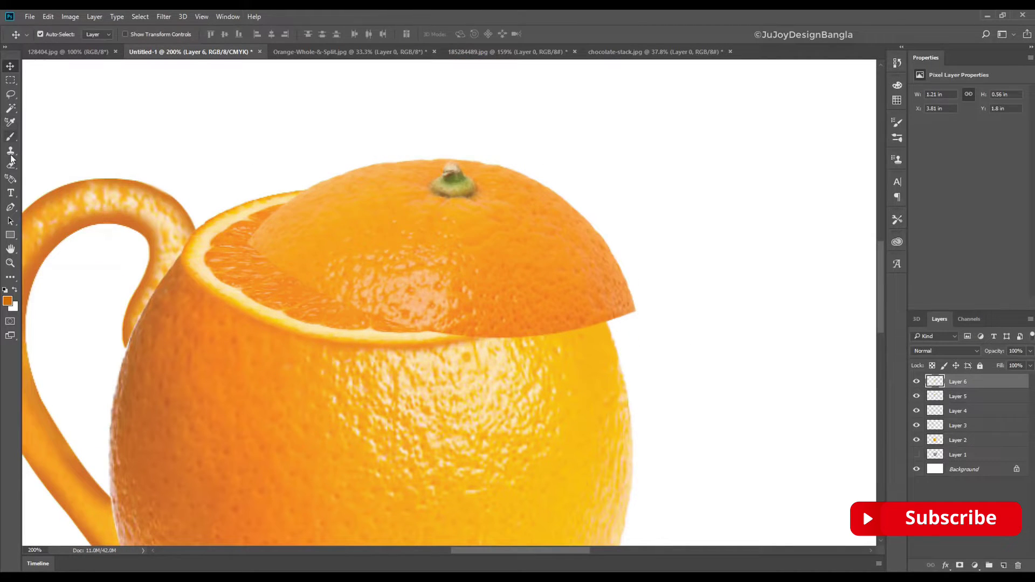
Pick the eraser, check its size, and add a layer mask to the cap layer
click(11, 164)
right_click(268, 184)
key(Escape)
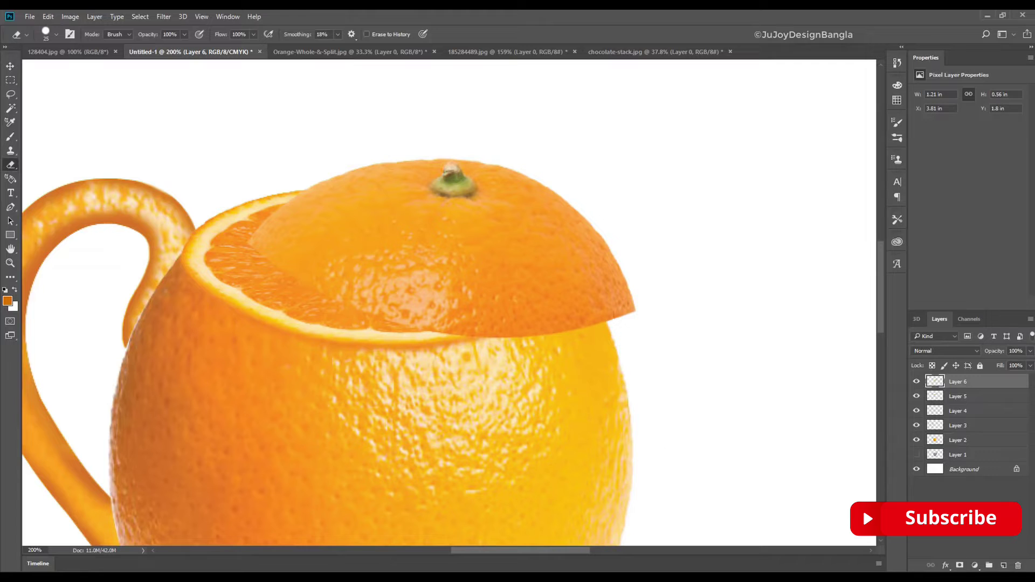
click(975, 565)
key(Escape)
Mask the orange cap layer and choose a different brush preset
click(959, 565)
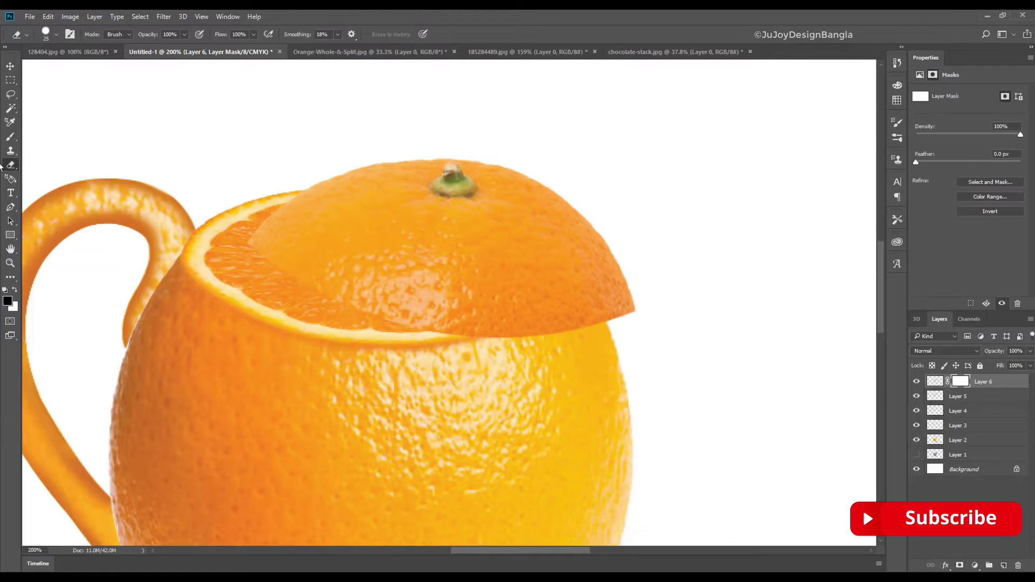
key(b)
right_click(260, 183)
key(Escape)
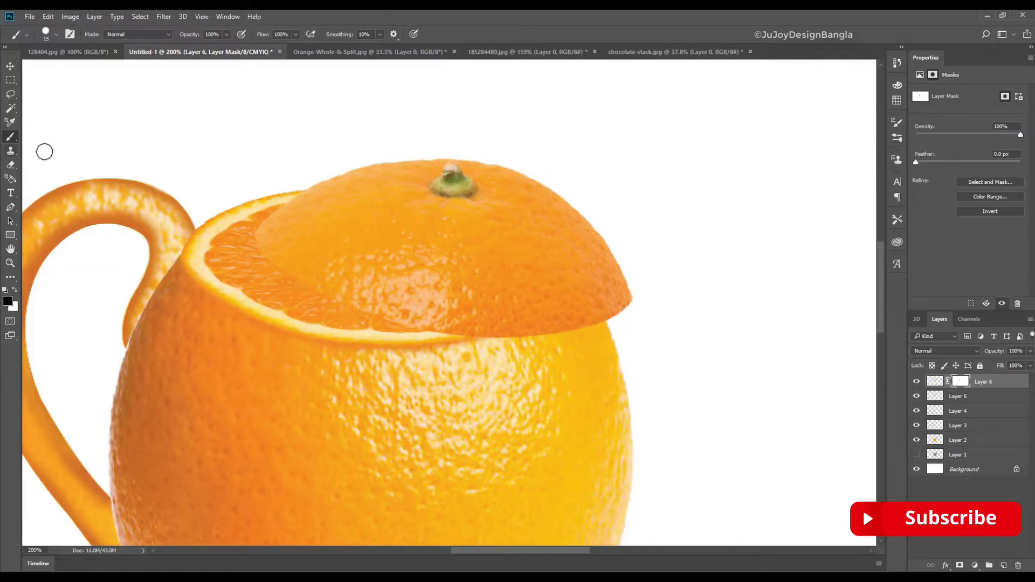
right_click(190, 223)
scroll(338, 356, down, 2)
key(Return)
Add empty Layer 7 above the lid, test a white stroke, and undo it
click(1004, 565)
drag(428, 239, 513, 307)
key(ctrl+z)
key(x)
drag(348, 263, 450, 283)
key(ctrl+z)
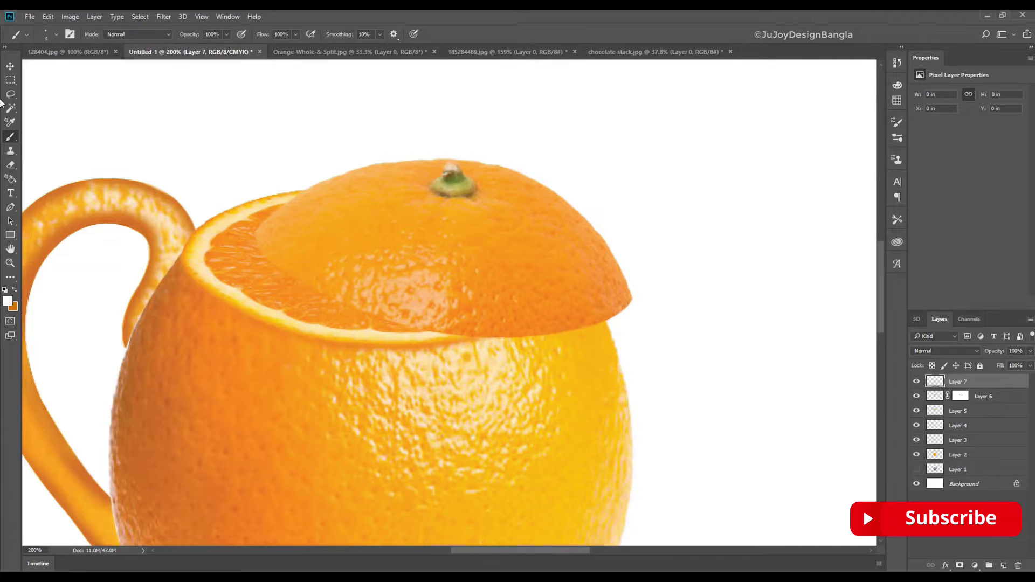
Draw a curved pen path following the lid's lower cut edge
click(10, 207)
drag(526, 337, 464, 338)
key(ctrl+z)
key(ctrl+z)
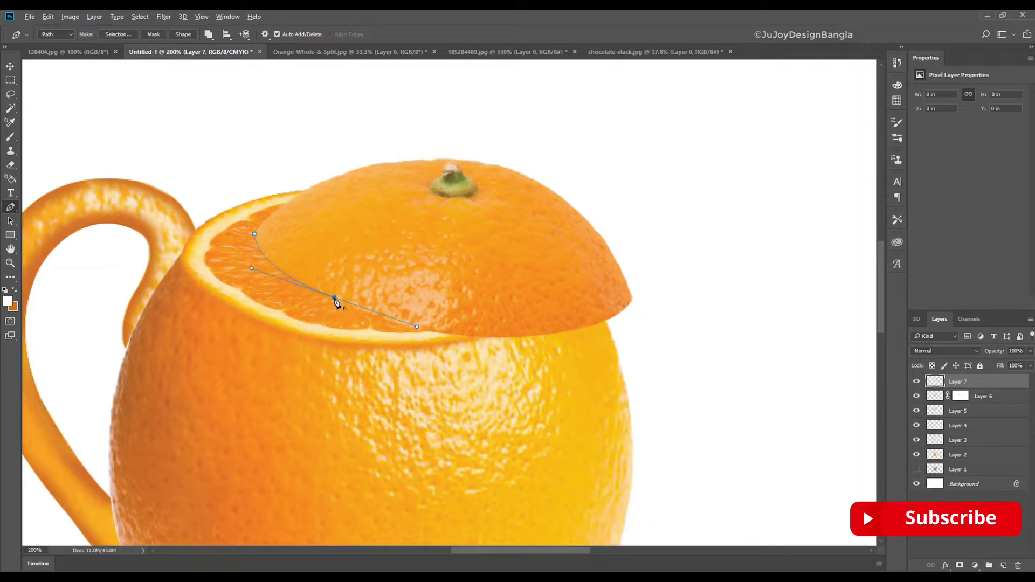
drag(492, 339, 423, 342)
Stroke the path with a white brush as a thin rim, then add a layer above Layer 5
right_click(530, 314)
click(542, 359)
click(590, 205)
right_click(493, 242)
click(561, 323)
click(583, 204)
key(Escape)
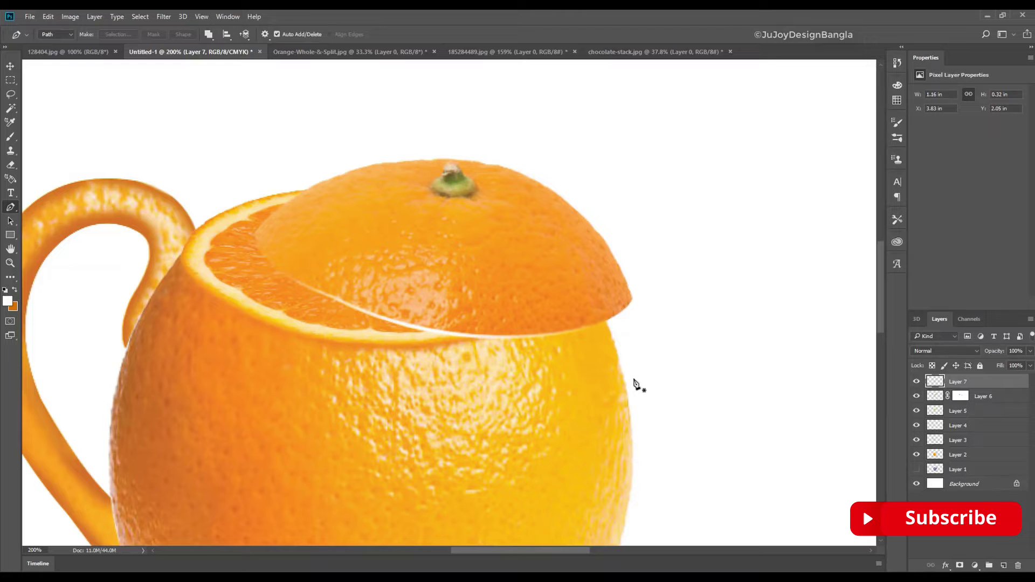
click(953, 410)
click(1004, 567)
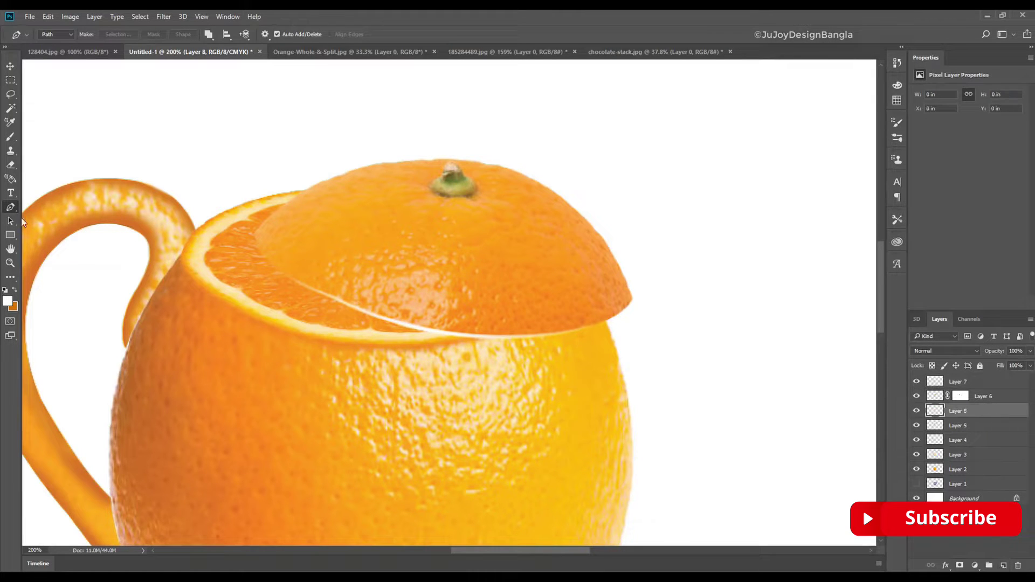
Paint black shade under the lid's cut edge with a 59 px brush on Layer 8
click(8, 301)
key(Return)
click(11, 136)
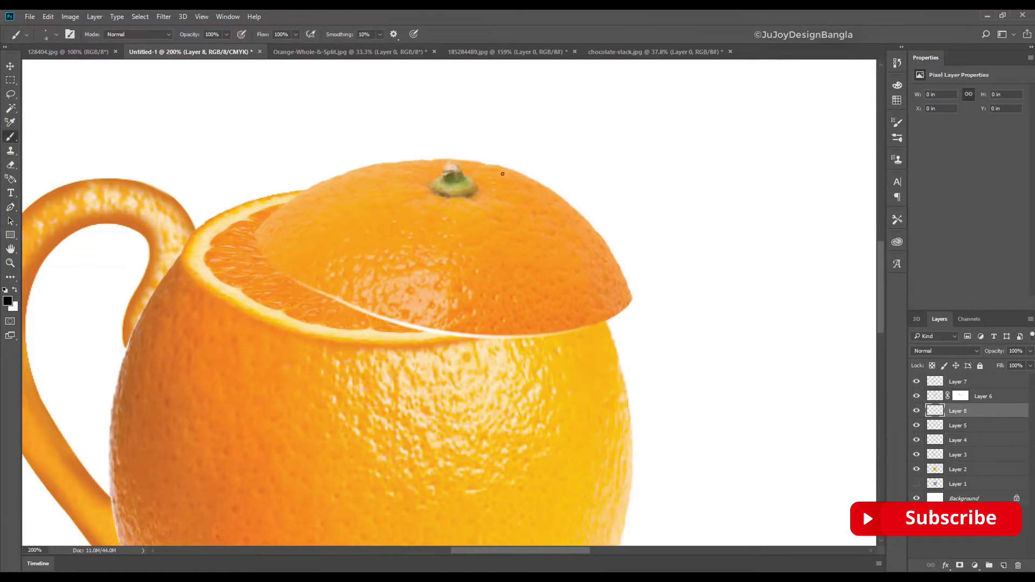
key(bracketright)
key(bracketright)
key(bracketright)
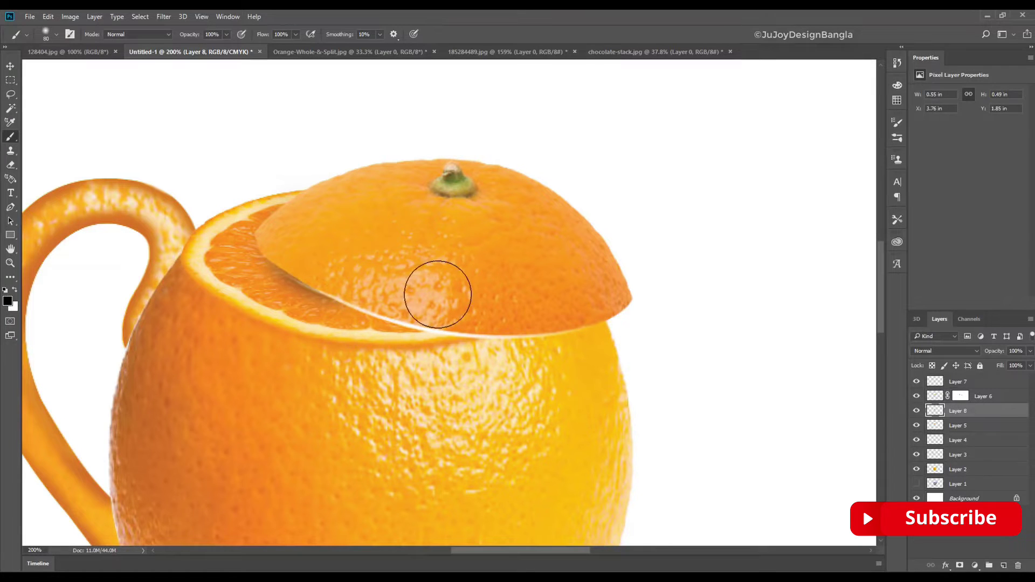
right_click(409, 318)
drag(515, 296, 504, 295)
key(Return)
mouse_move(307, 249)
mouse_down()
mouse_move(346, 273)
mouse_move(289, 235)
mouse_up()
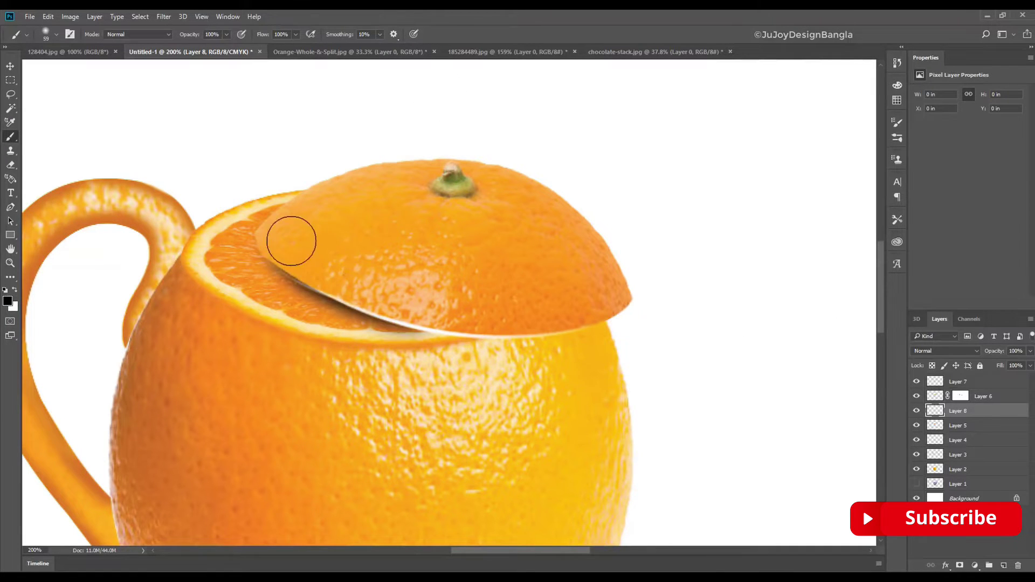
drag(385, 276, 416, 296)
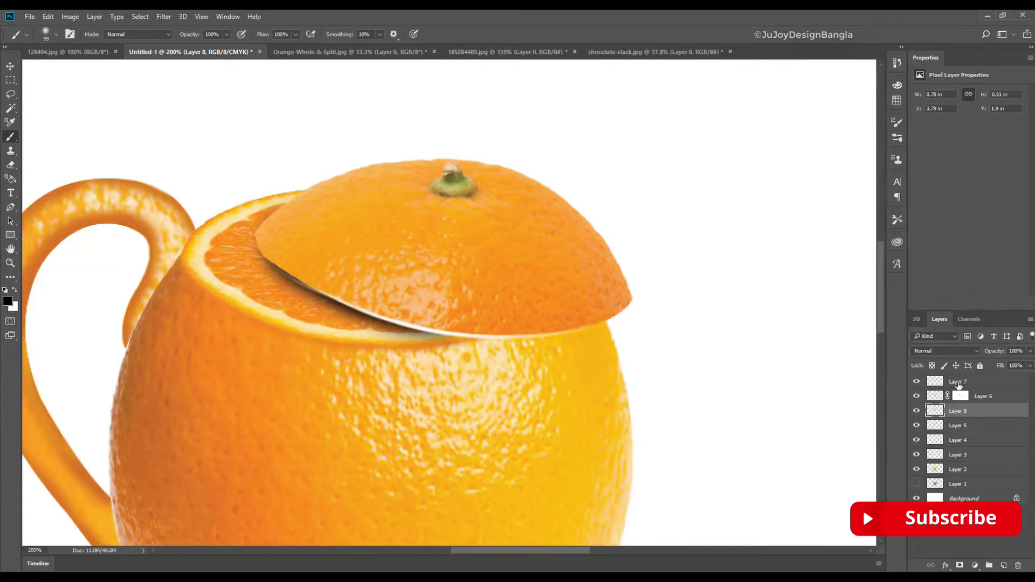
Warp the white rim around the lid's left tip and set its opacity to 65%
click(959, 381)
key(ctrl+t)
right_click(391, 265)
click(415, 347)
drag(254, 237, 251, 223)
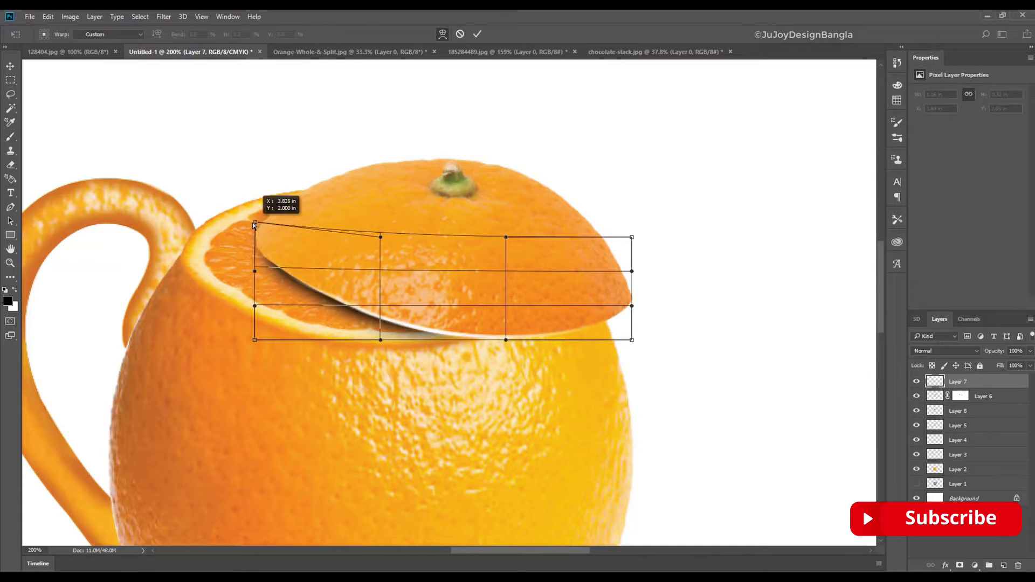
drag(255, 271, 244, 257)
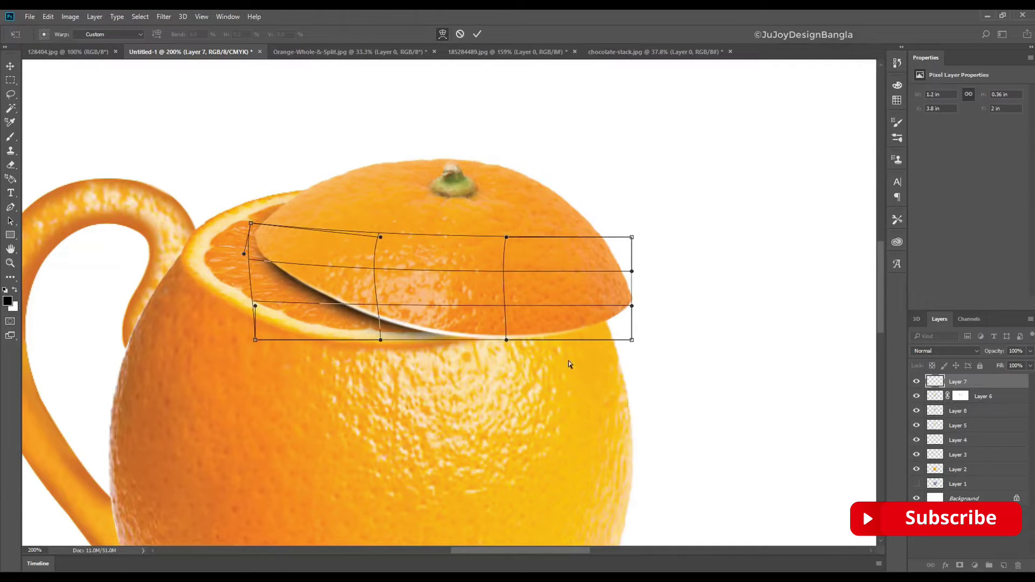
key(Return)
drag(999, 353, 987, 352)
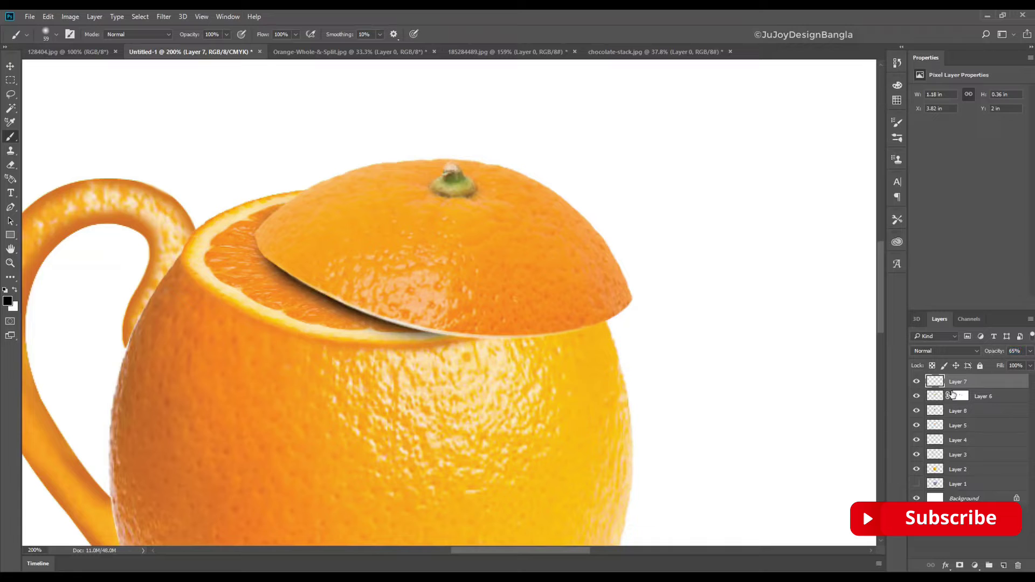
ctrl+click(935, 396)
Paint a black shadow at the lid tips on Layer 9, rotated under the lid's right side
key(ctrl+shift+alt+n)
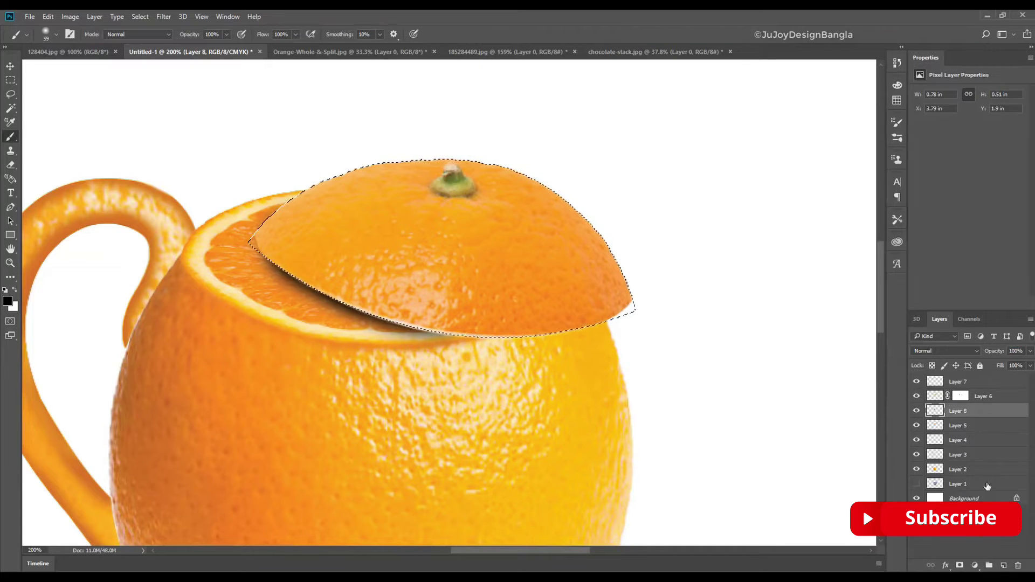
click(254, 246)
click(628, 307)
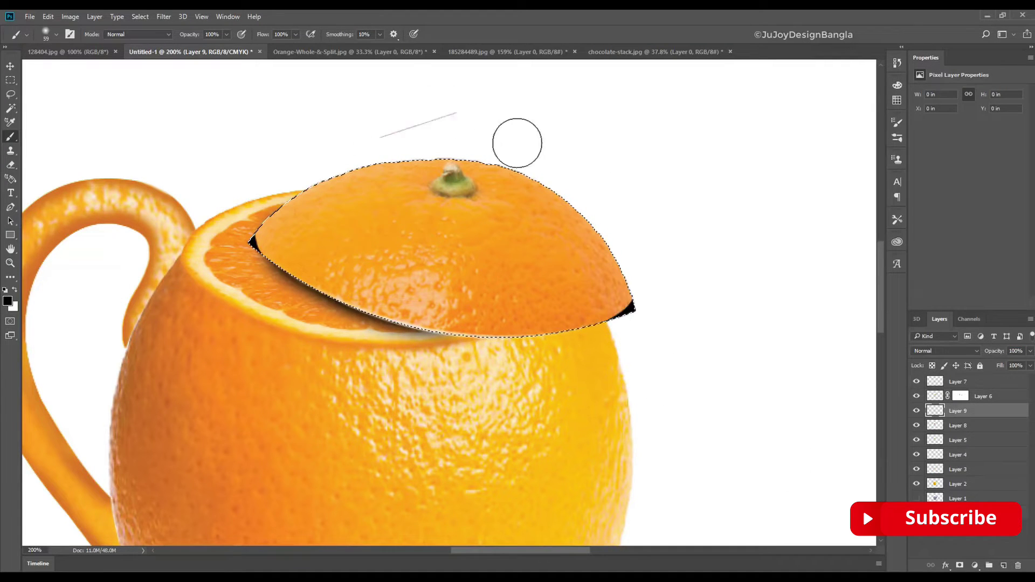
key(ctrl+d)
key(ctrl+t)
drag(677, 192, 612, 346)
drag(673, 250, 599, 351)
key(Return)
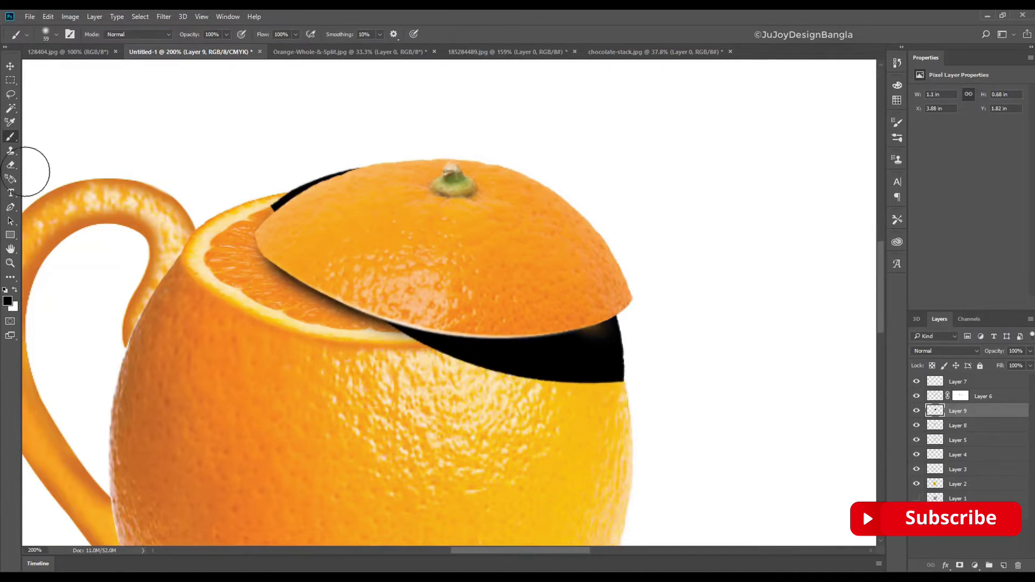
Soften the shadow with a 3.6 px Gaussian Blur
key(e)
click(164, 17)
mouse_move(170, 136)
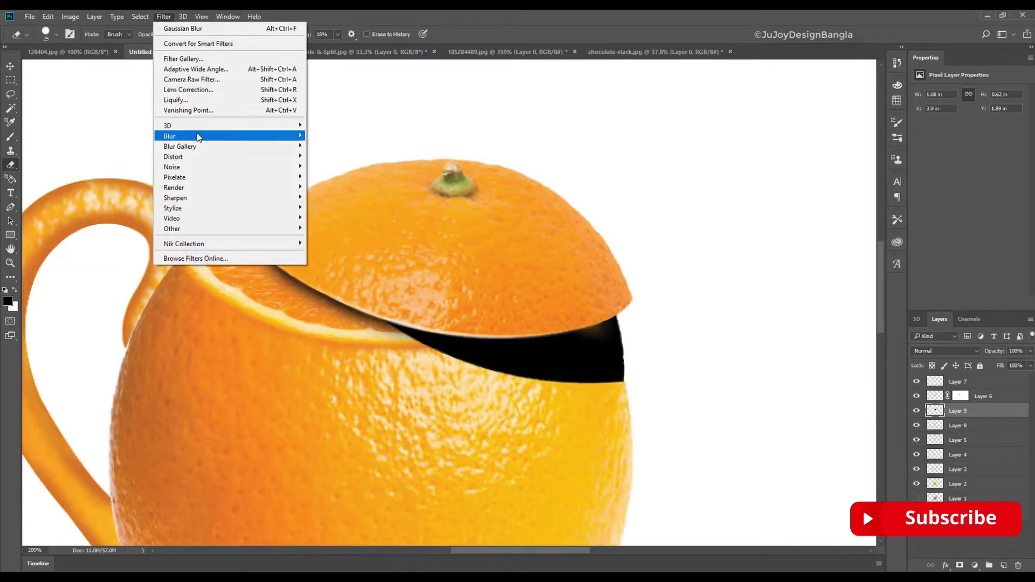
click(331, 181)
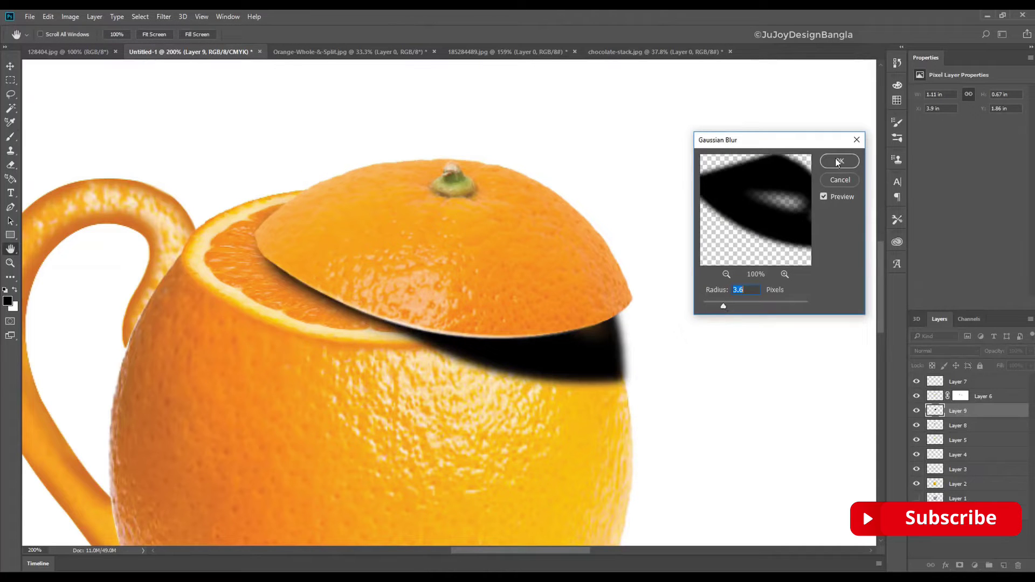
click(840, 161)
ctrl+click(938, 411)
key(b)
key(ctrl+d)
Lower the shadow layer to 40% opacity and warp its right edge inward
drag(1003, 353, 971, 353)
key(ctrl+t)
right_click(610, 265)
click(636, 345)
mouse_move(620, 251)
mouse_down()
mouse_move(568, 277)
mouse_move(601, 271)
mouse_up()
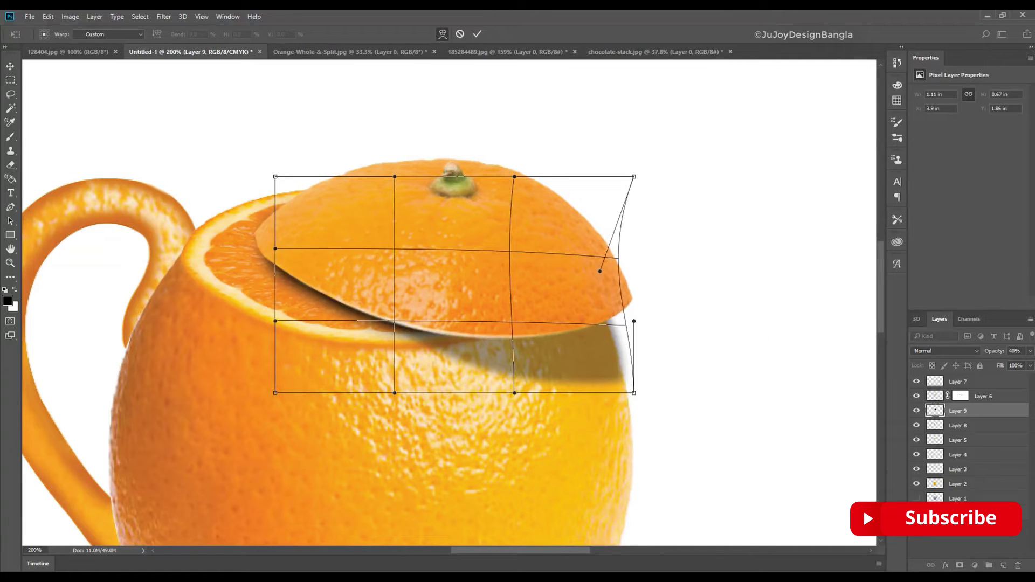
key(Return)
Warp the shadow again to curve its right edge further inward
key(ctrl+t)
right_click(564, 291)
click(593, 372)
drag(633, 249, 608, 265)
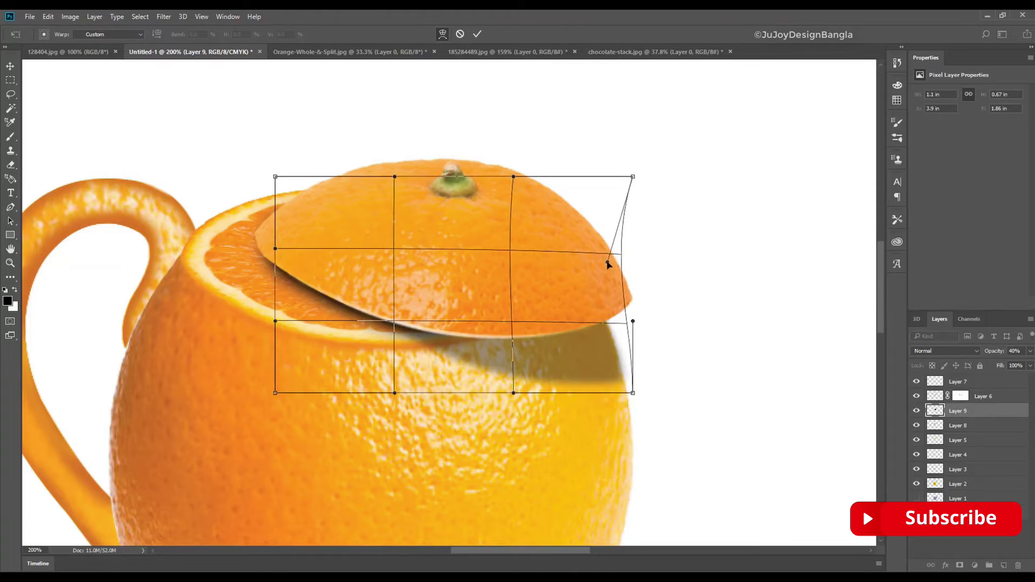
key(Return)
scroll(701, 459, down, 2)
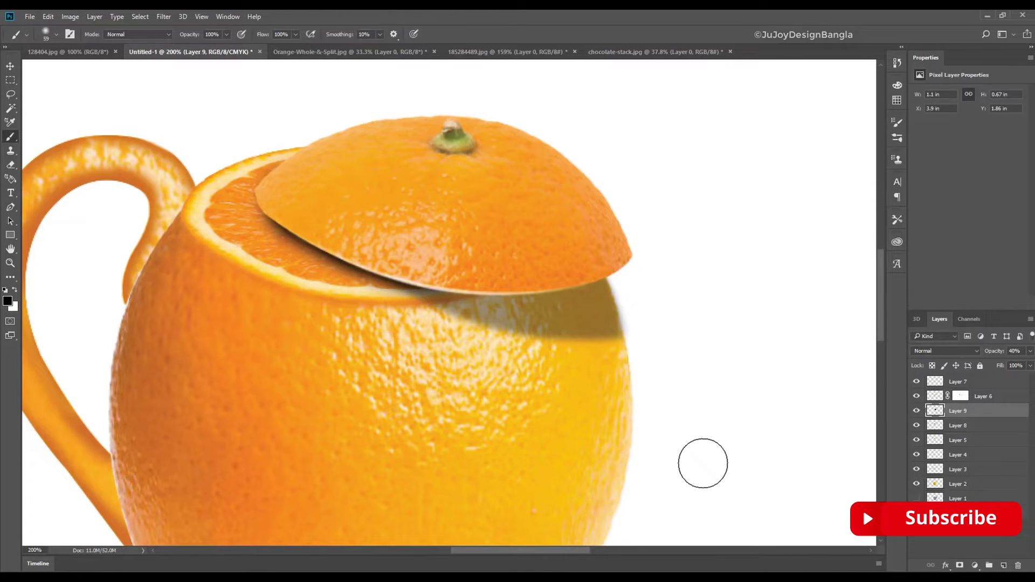
Compare layer visibility, then merge the white rim into the lid layer
click(939, 397)
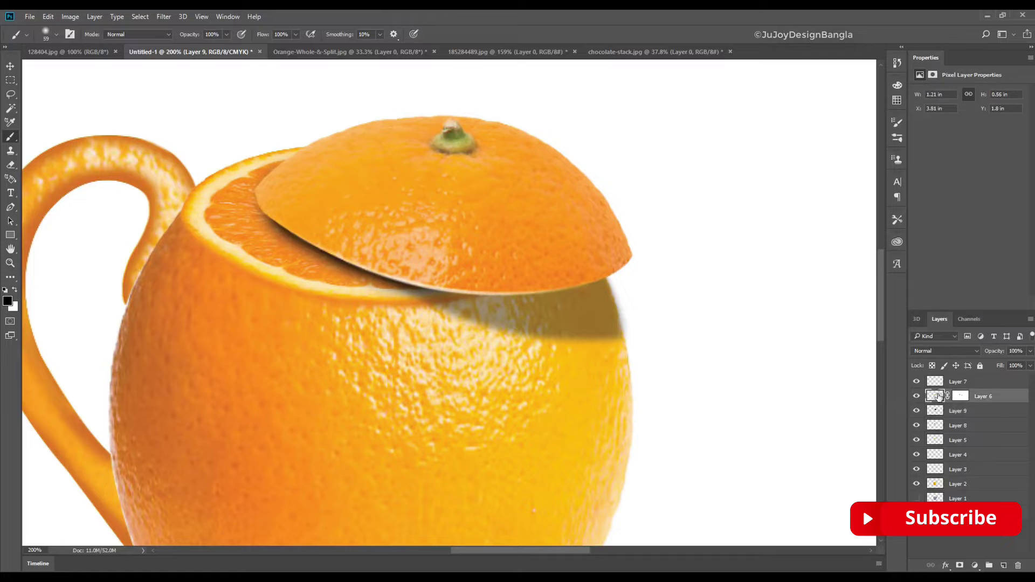
click(916, 382)
click(916, 411)
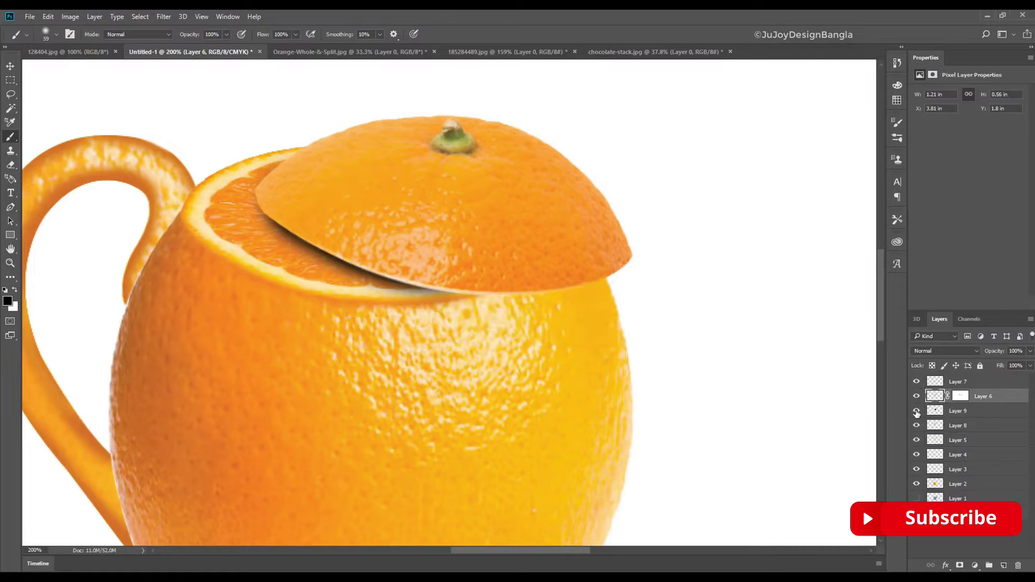
shift+click(939, 381)
key(ctrl+e)
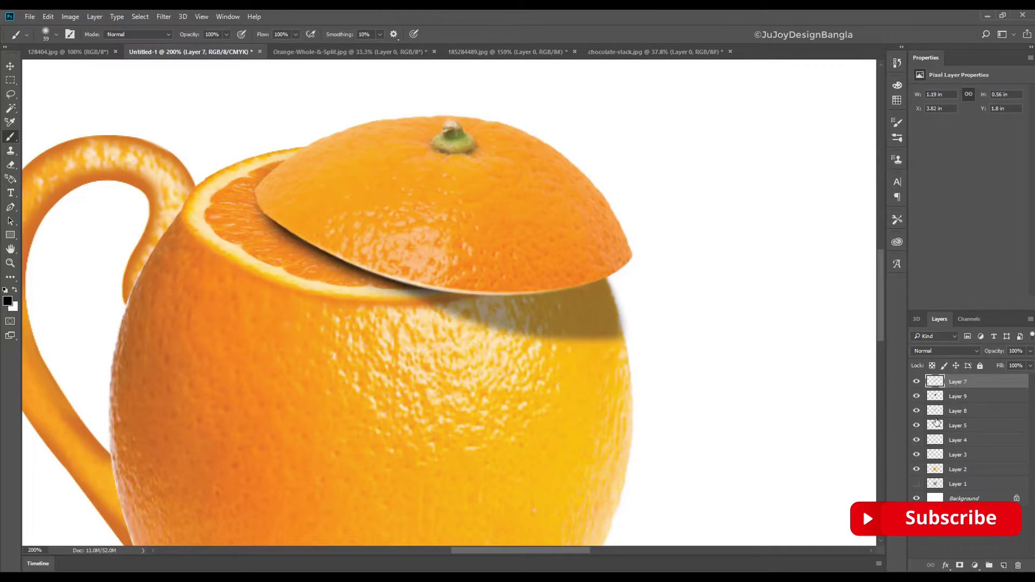
Warp the merged lid's lower edge slightly
key(ctrl+t)
right_click(439, 261)
click(484, 343)
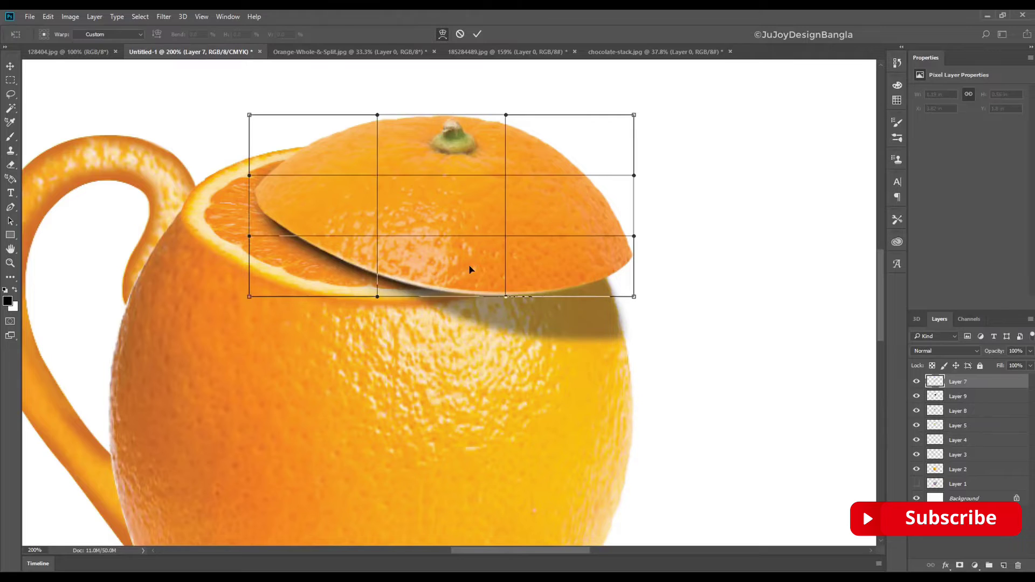
drag(467, 265, 463, 263)
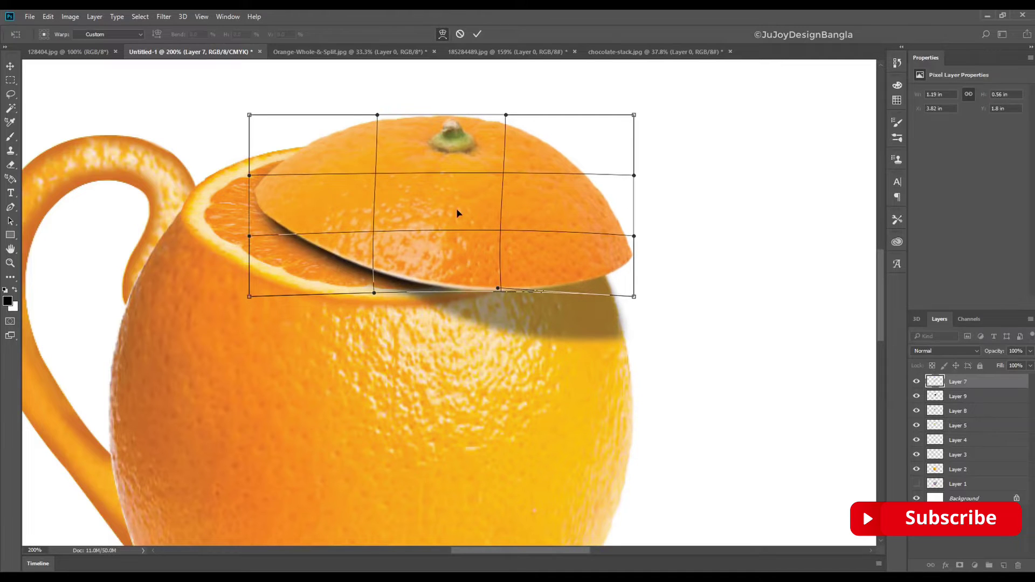
key(Return)
key(b)
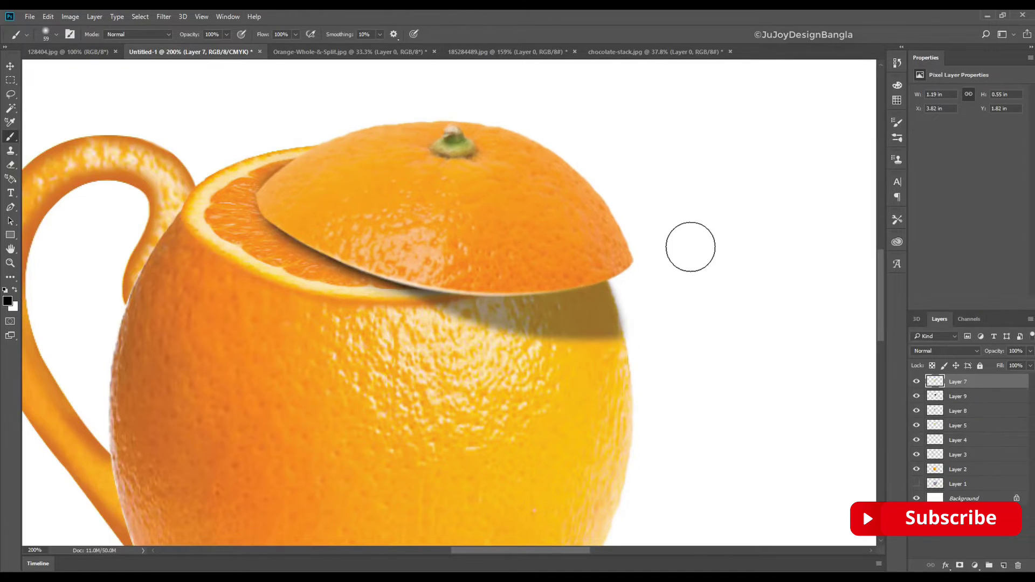
Show Layer 1 with the blue spout and make Layer 2 active
click(962, 397)
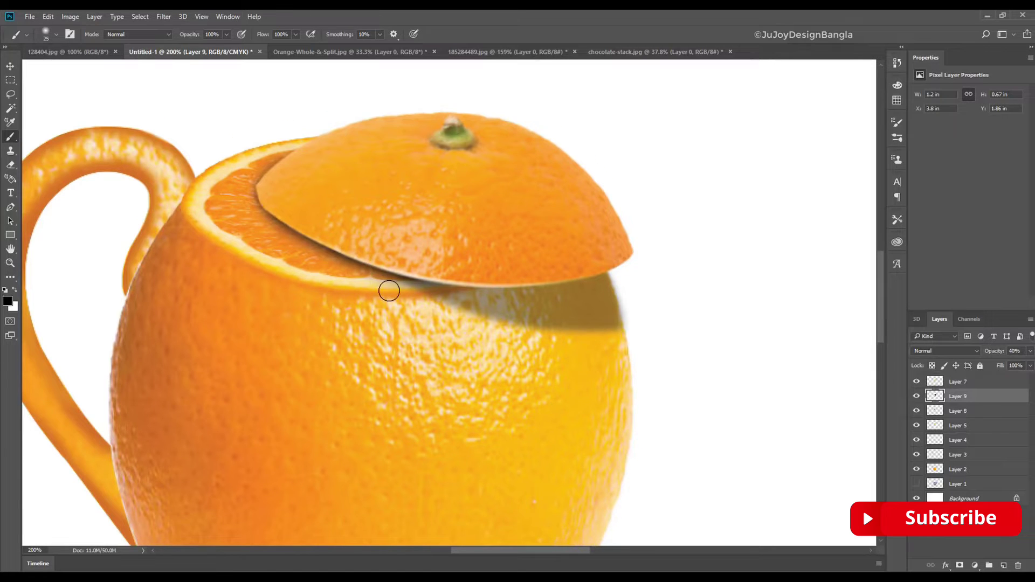
key(ctrl+0)
click(916, 485)
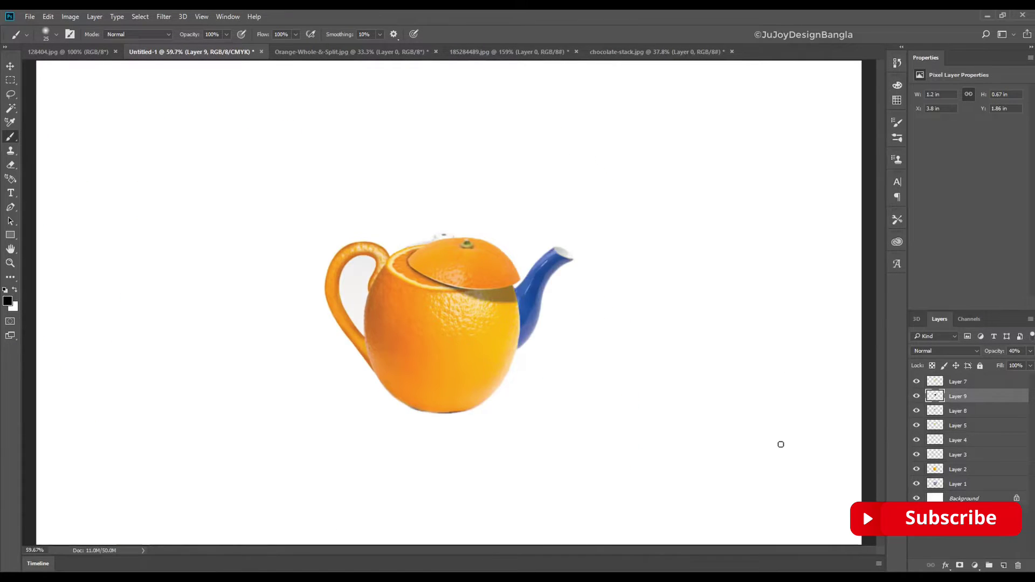
key(ctrl+plus)
key(ctrl+plus)
key(ctrl+plus)
click(965, 470)
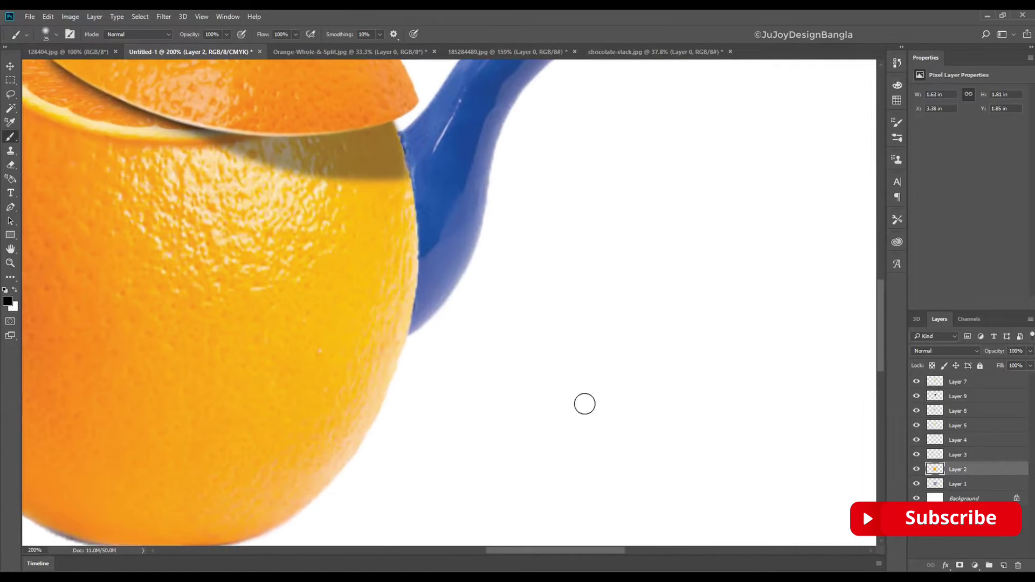
Lasso a piece of the orange body, copy it to a new layer, and move it up-right
key(l)
drag(158, 218, 182, 448)
drag(284, 155, 157, 221)
key(ctrl+j)
key(ctrl+t)
drag(388, 255, 499, 159)
scroll(455, 205, up, 3)
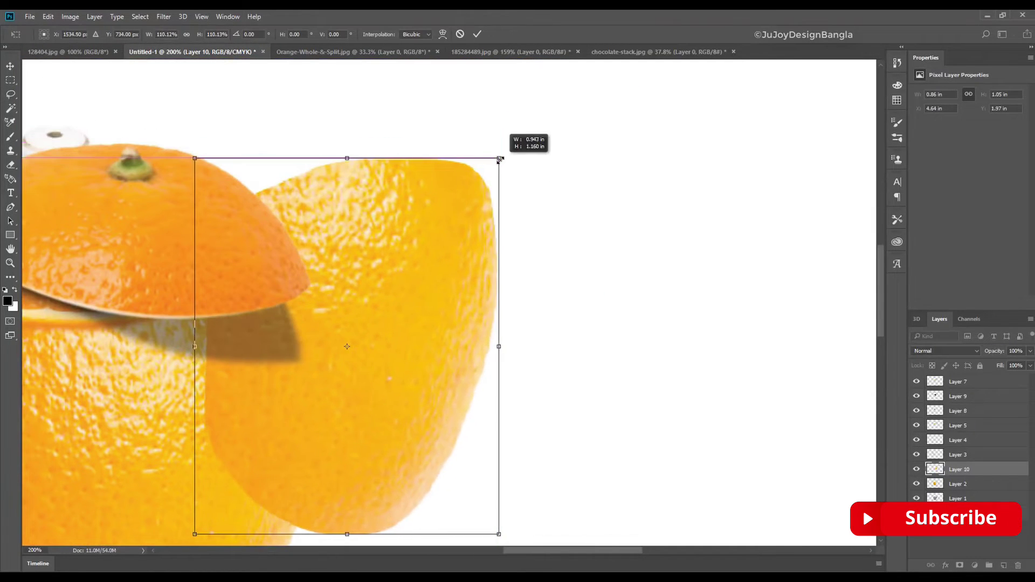
key(Return)
Hide the copied piece and pen-trace the spout's upper edge and rim
click(917, 471)
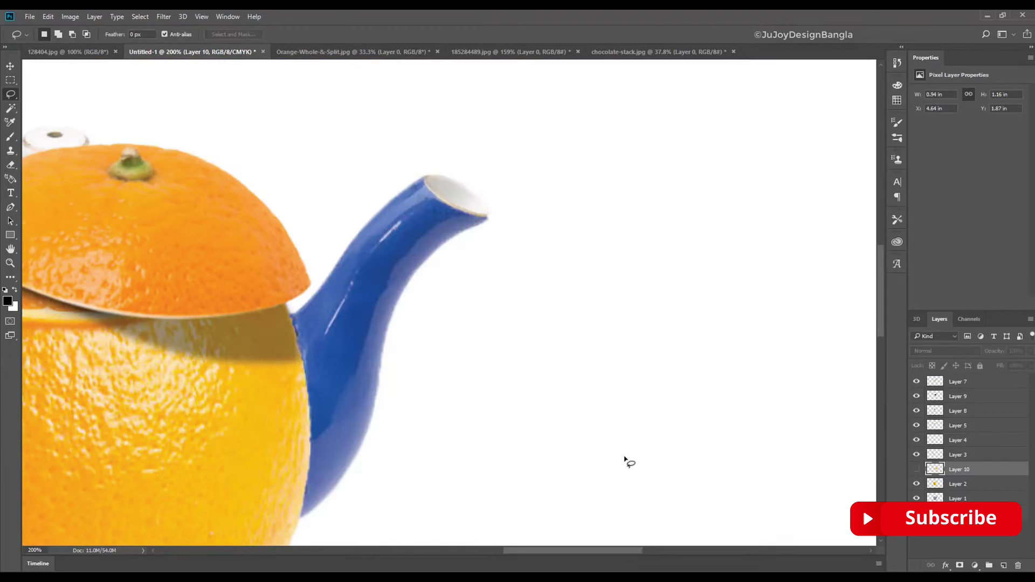
key(ctrl+plus)
key(p)
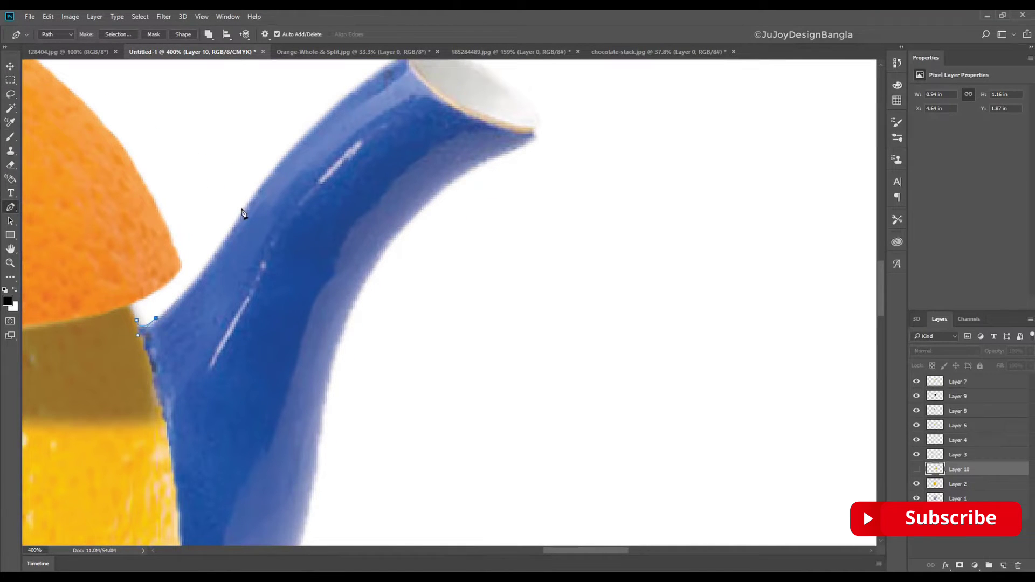
click(199, 287)
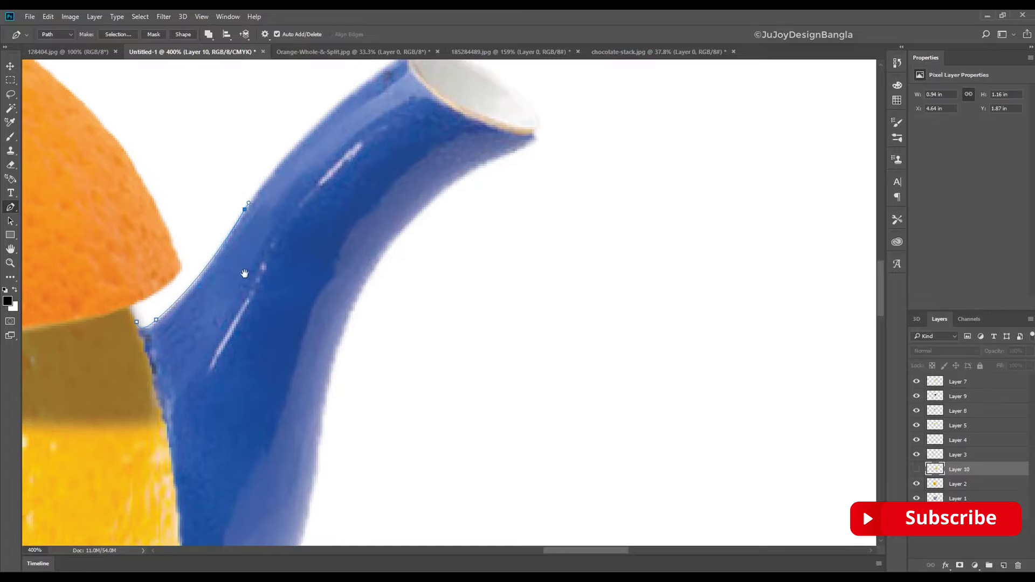
drag(243, 270, 223, 304)
drag(348, 97, 298, 133)
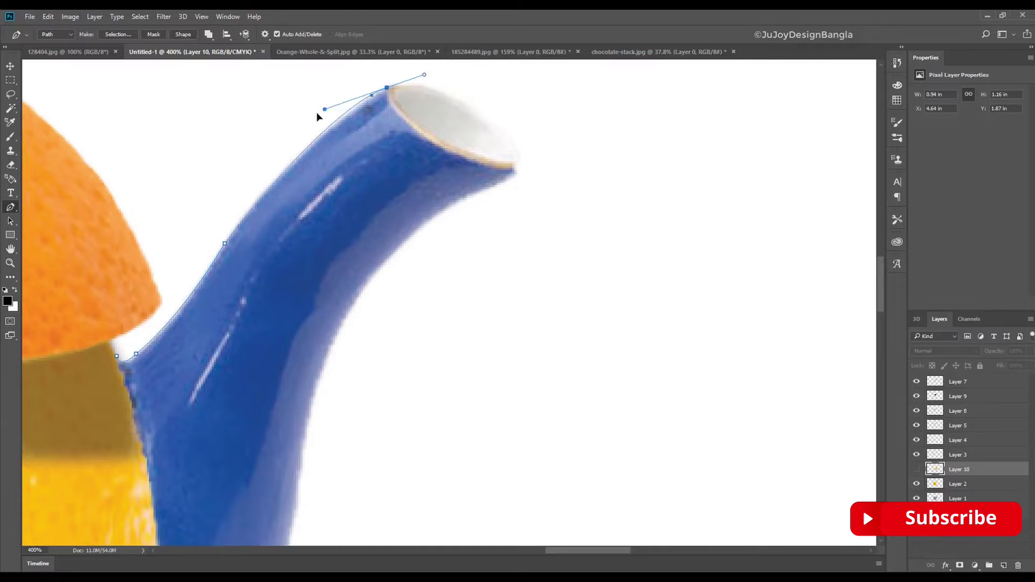
drag(406, 113, 340, 167)
drag(453, 212, 449, 233)
drag(458, 194, 415, 131)
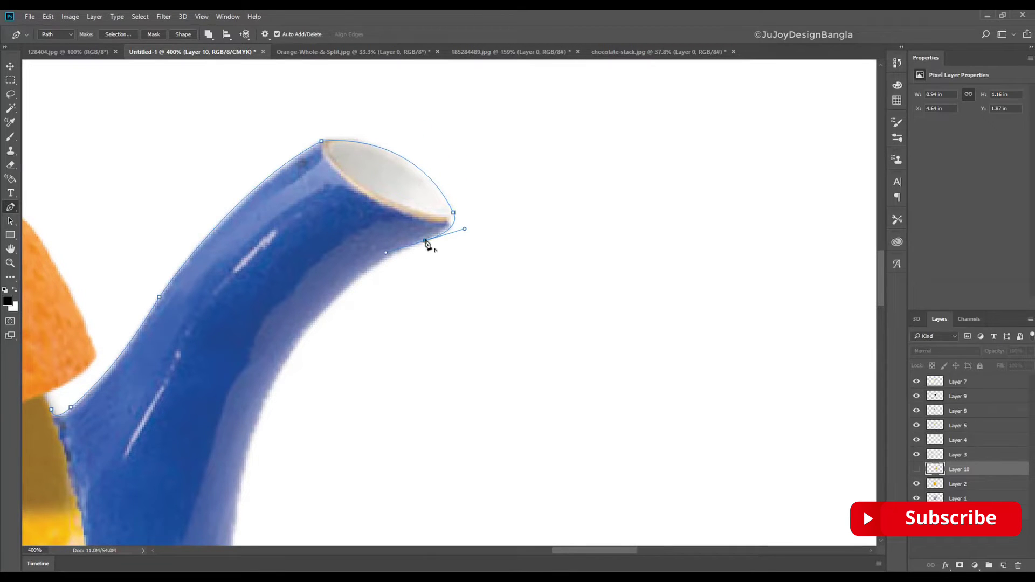
Continue the spout outline down its underside and lower curve
drag(426, 244, 416, 179)
drag(263, 319, 251, 343)
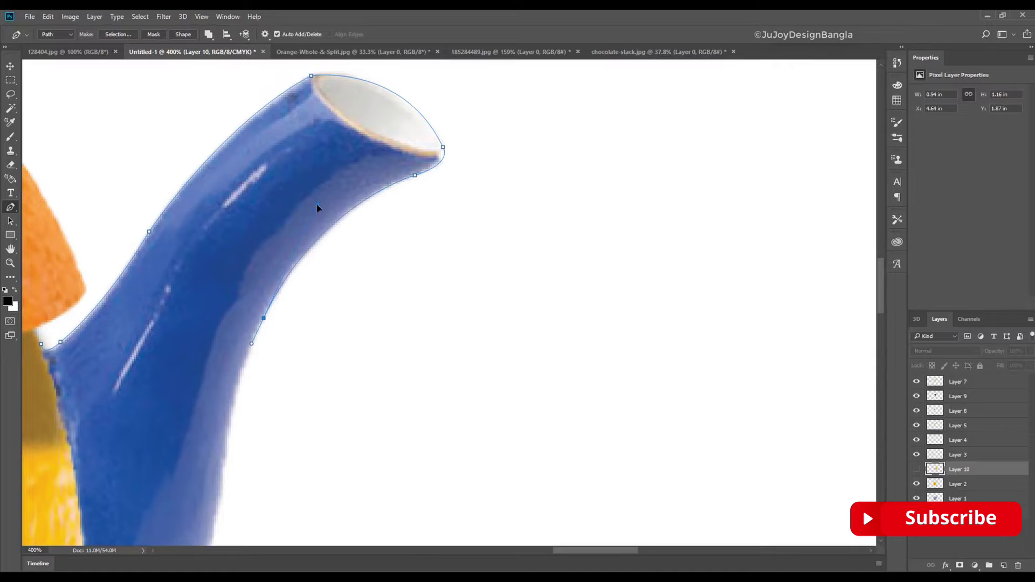
drag(341, 336, 335, 215)
drag(340, 330, 383, 277)
mouse_move(316, 363)
mouse_down()
mouse_move(312, 273)
mouse_move(331, 210)
mouse_up()
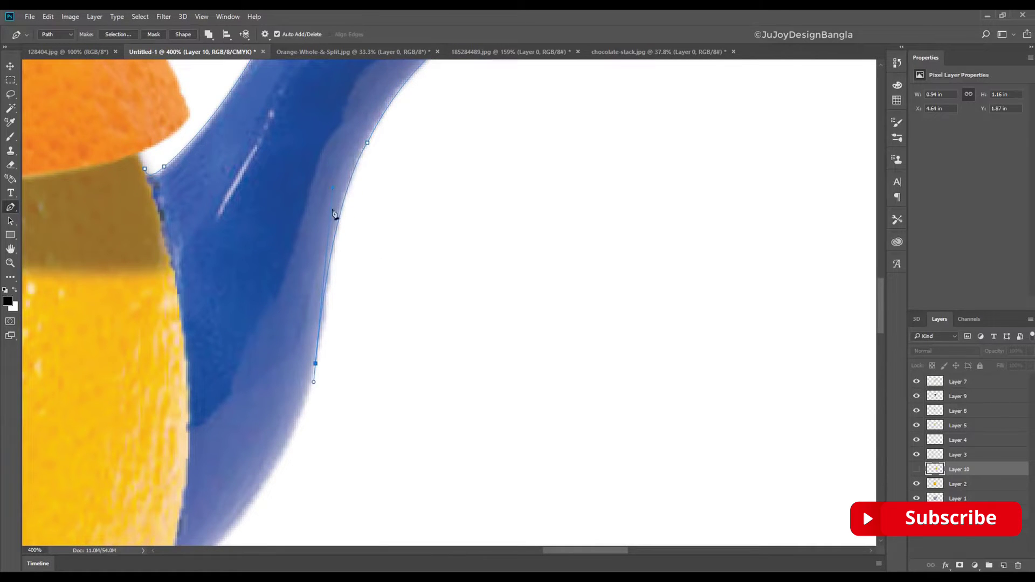
drag(316, 386, 417, 277)
Carry the outline along the spout toward the body and close it at the start
scroll(392, 358, left, 3)
scroll(392, 358, down, 1)
drag(364, 443, 484, 352)
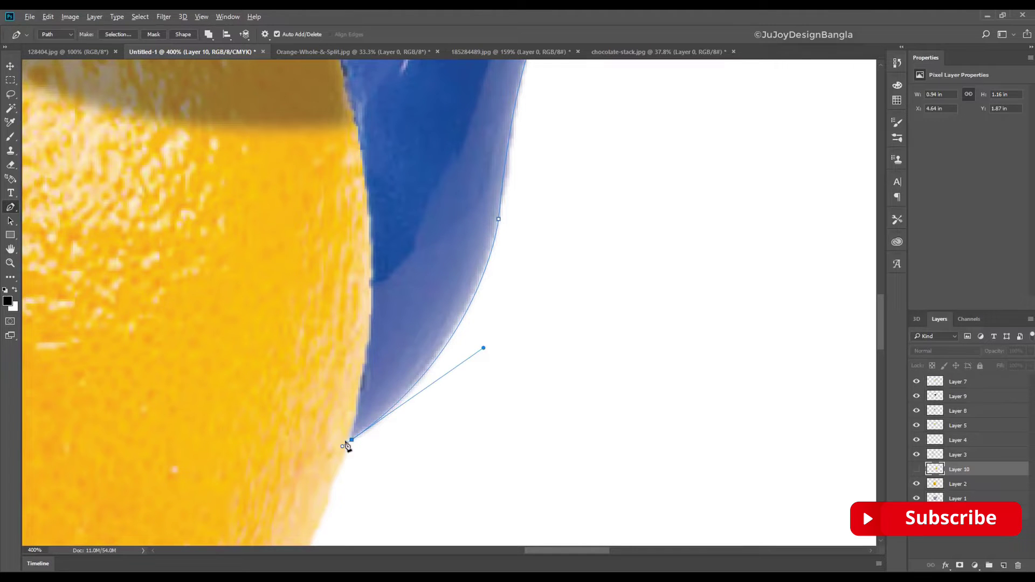
scroll(366, 200, up, 3)
scroll(372, 192, left, 1)
drag(394, 255, 439, 414)
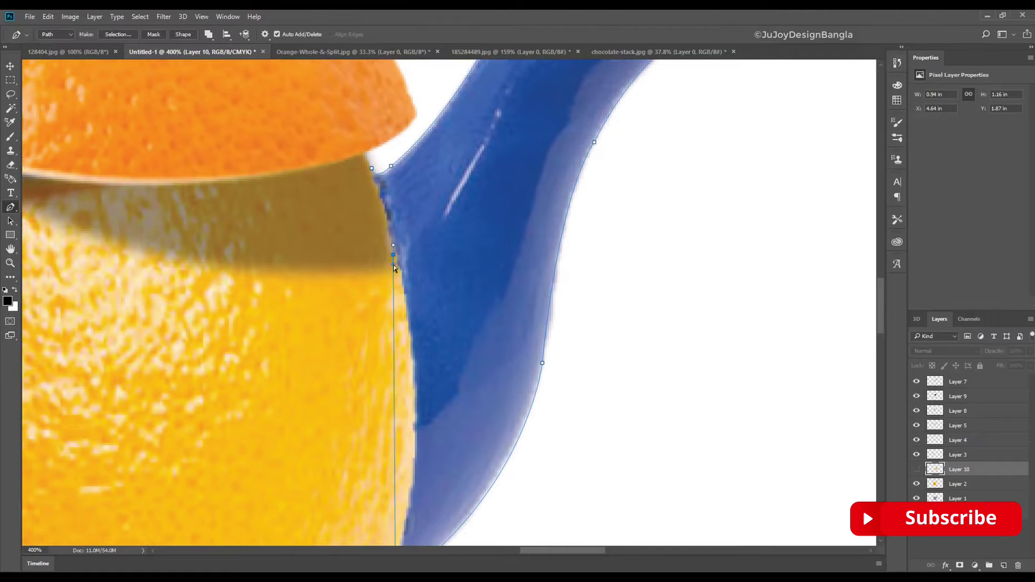
scroll(422, 400, up, 2)
scroll(422, 401, left, 1)
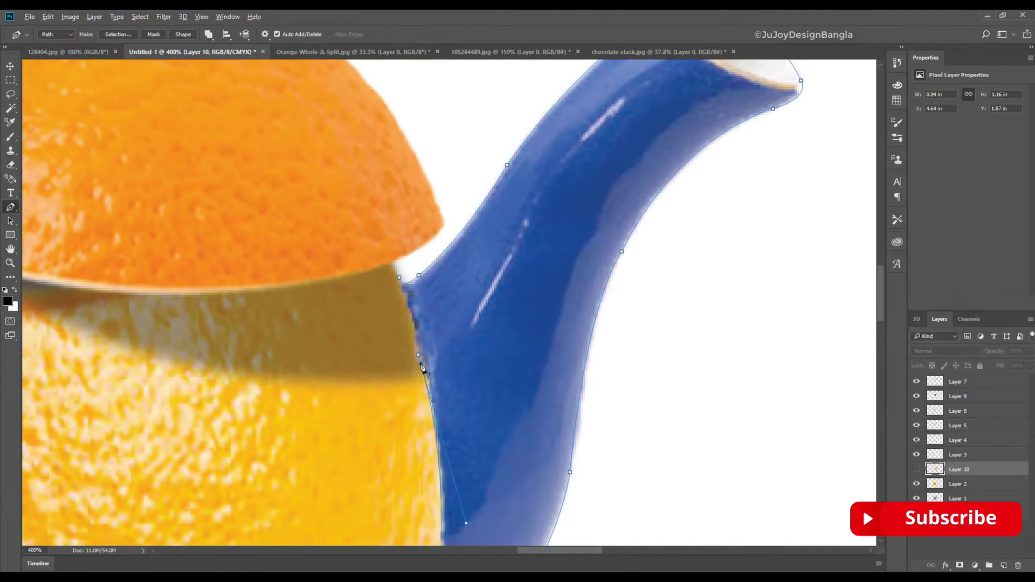
click(400, 279)
Turn the spout path into a selection and show the orange piece again
right_click(459, 330)
click(501, 128)
click(577, 176)
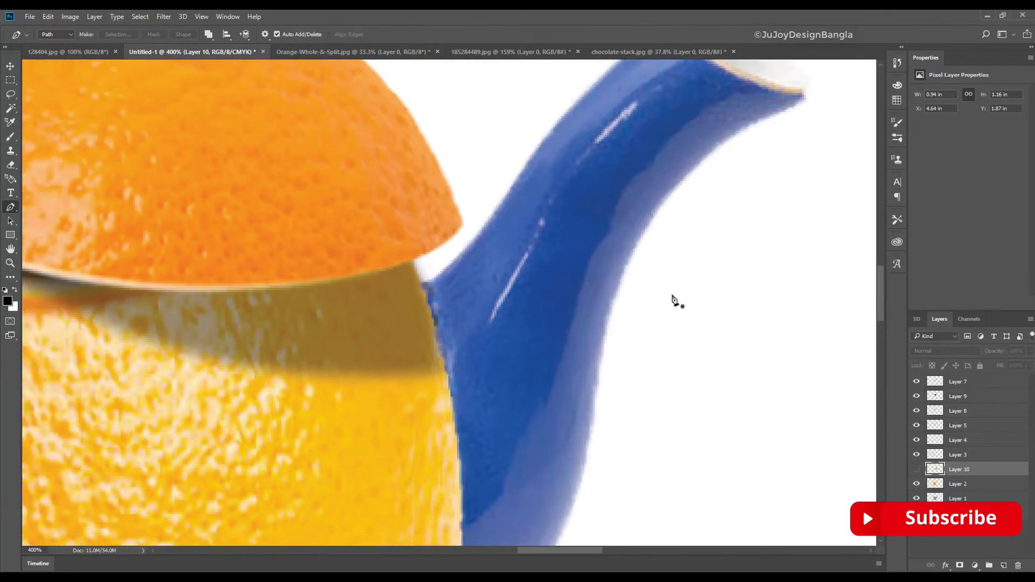
key(ctrl+0)
click(917, 469)
Invert the selection around the spout and erase the orange peel lying outside it
click(141, 17)
key(Escape)
key(e)
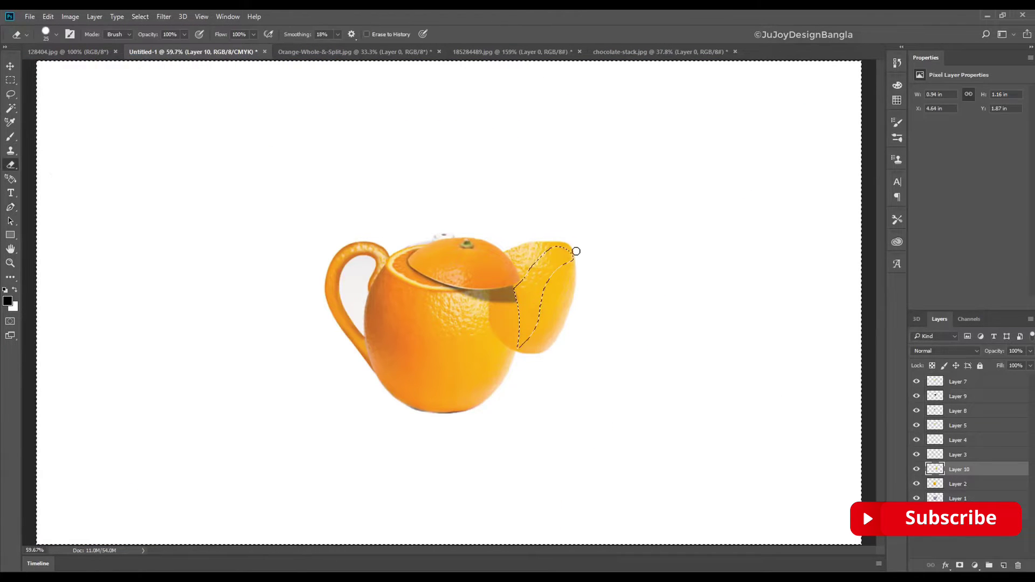
mouse_move(549, 258)
mouse_down()
mouse_move(518, 358)
mouse_move(549, 306)
mouse_up()
key(ctrl+d)
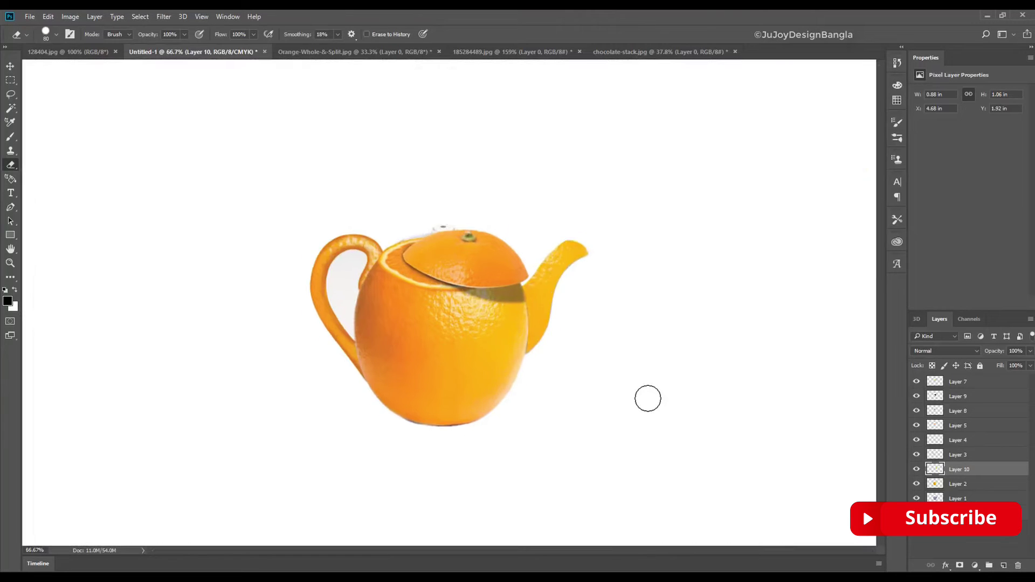
Erase orange from the spout tip to reveal its opening, then reload the spout outline on new Layer 11
key(ctrl+plus)
key(ctrl+plus)
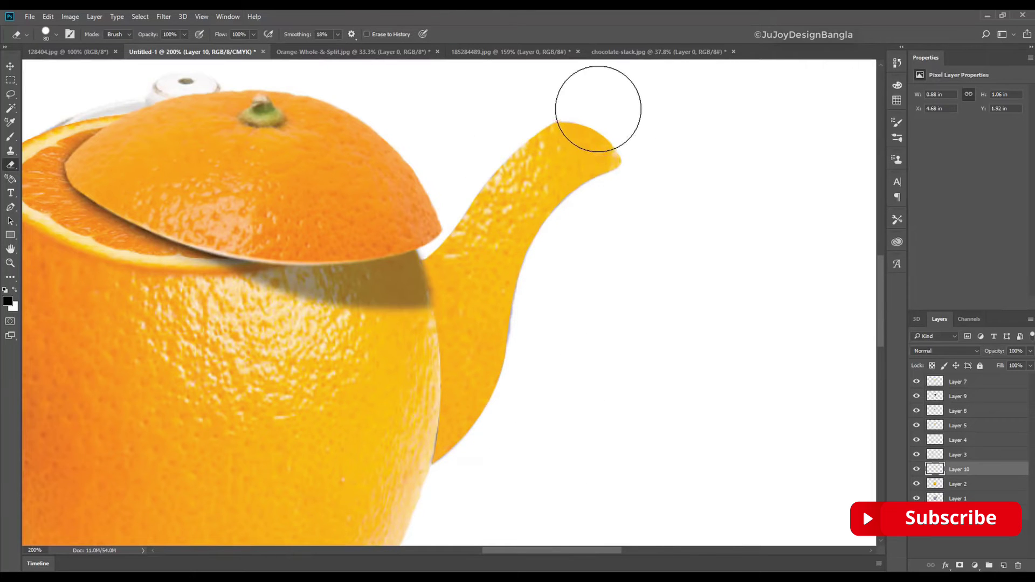
drag(596, 105, 647, 116)
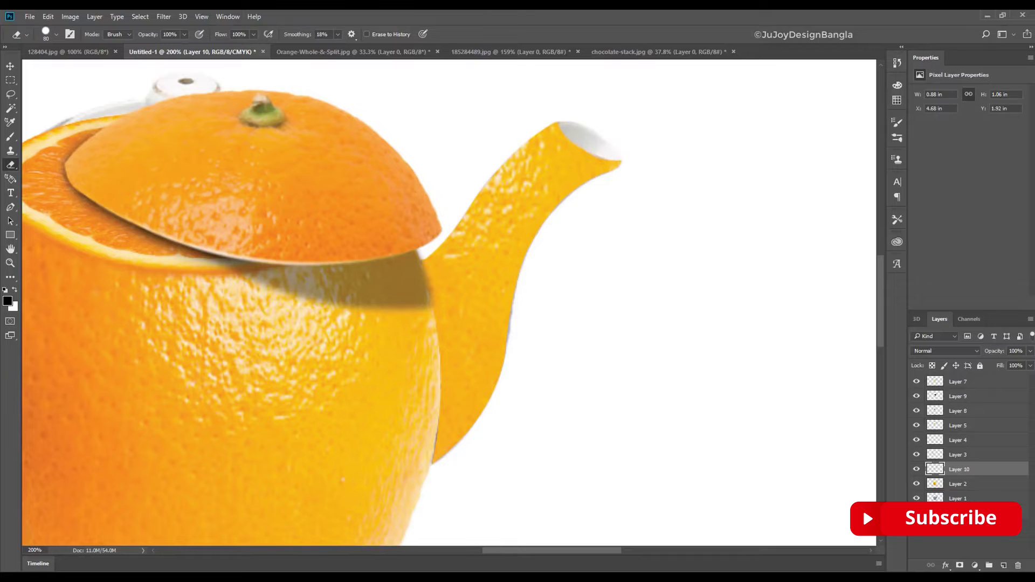
ctrl+click(935, 484)
key(ctrl+shift+alt+n)
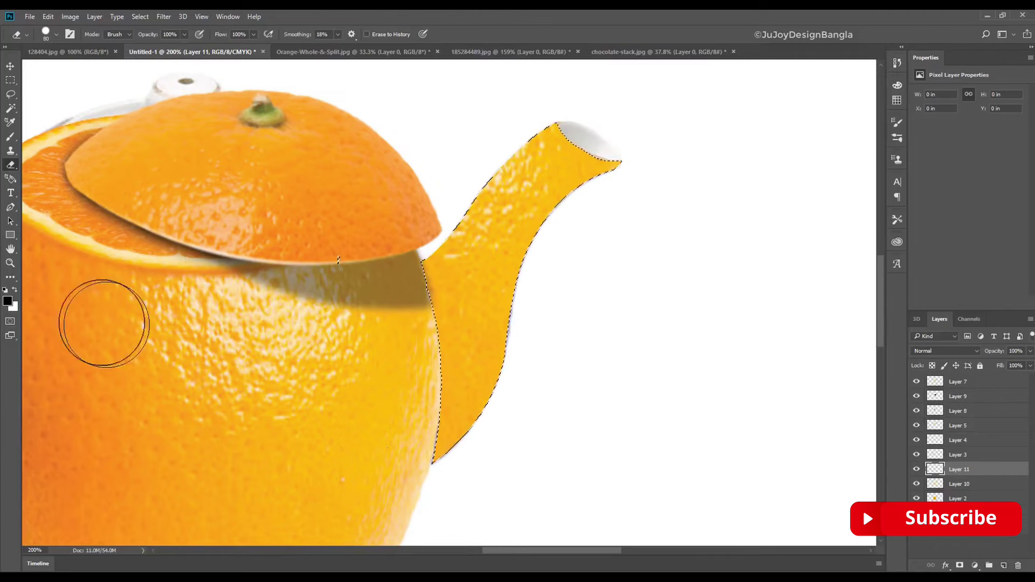
Sample the teapot's orange and brush darker shading along the spout's edges and tip
click(8, 301)
click(89, 344)
key(Return)
key(b)
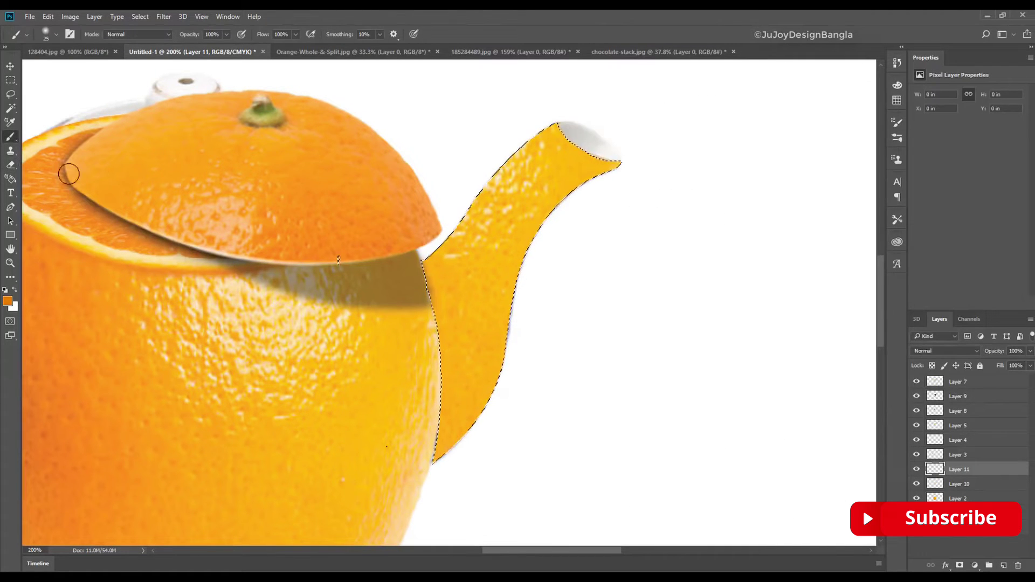
key(bracketright)
mouse_move(622, 215)
mouse_down()
mouse_move(560, 231)
mouse_move(510, 381)
mouse_move(435, 479)
mouse_move(511, 381)
mouse_up()
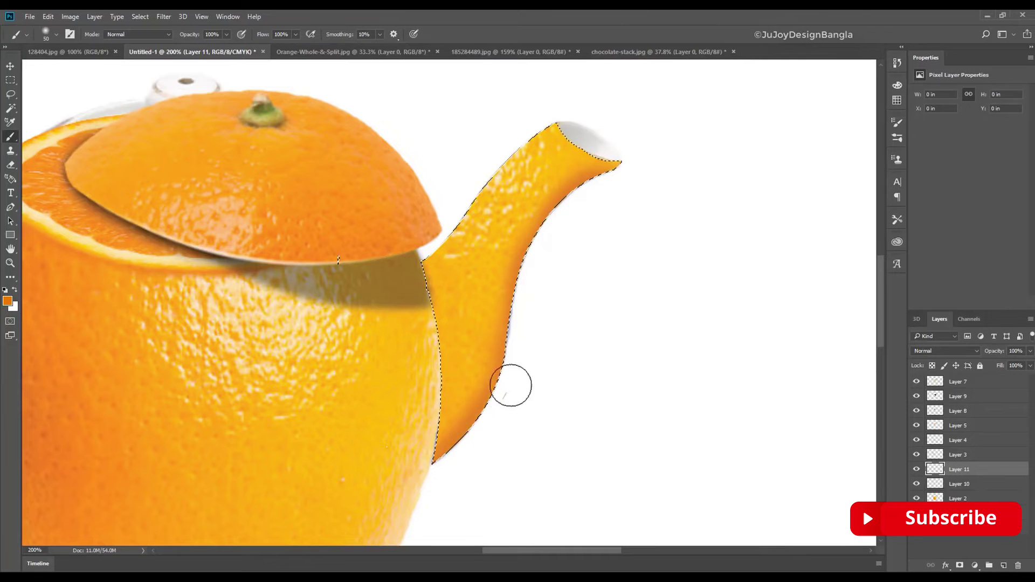
mouse_move(539, 107)
mouse_down()
mouse_move(453, 215)
mouse_move(411, 244)
mouse_up()
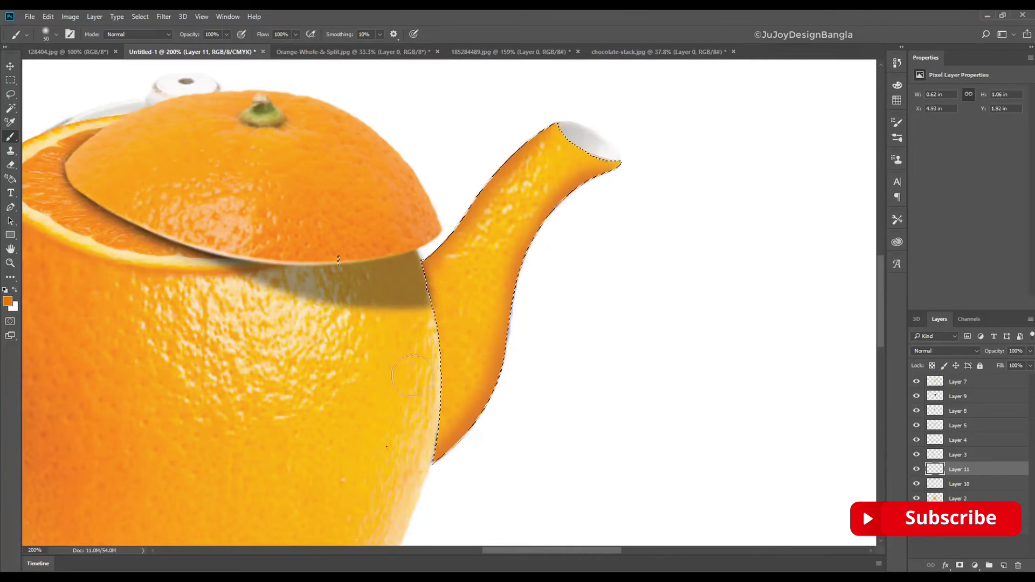
drag(402, 471, 414, 430)
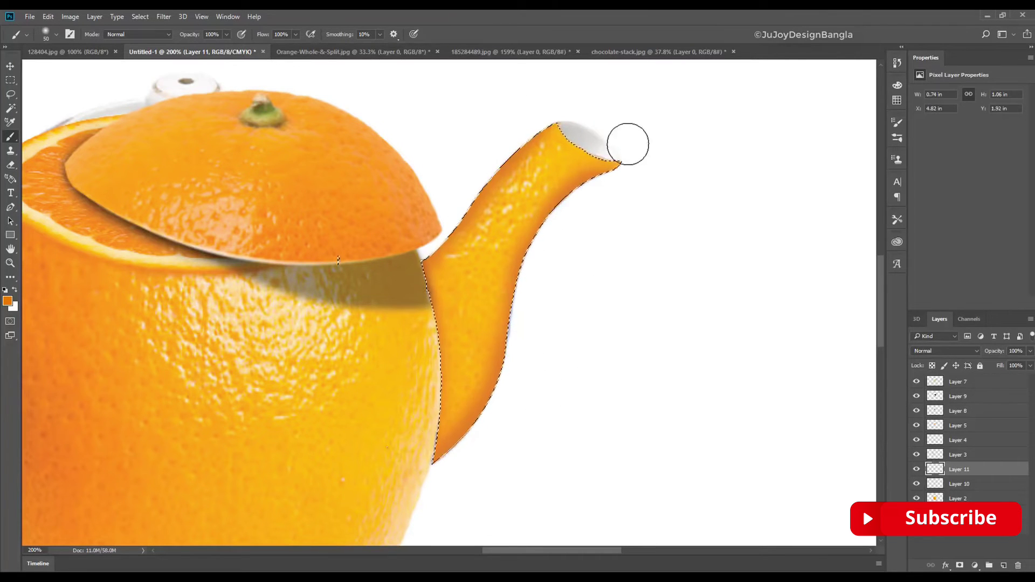
Deselect, load the teapot body's outline and add new Layer 12 for body shading
key(ctrl+d)
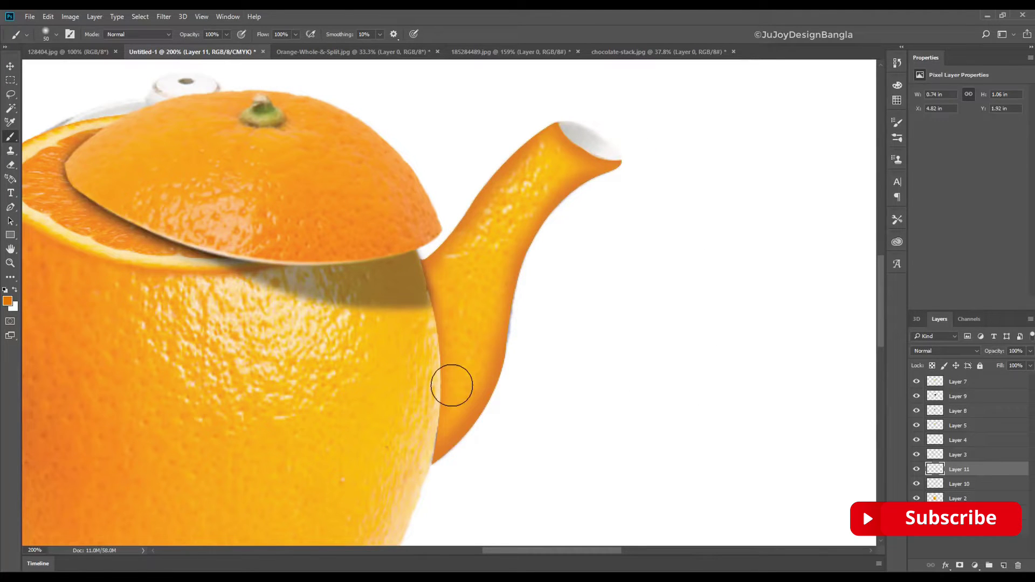
key(ctrl+shift+d)
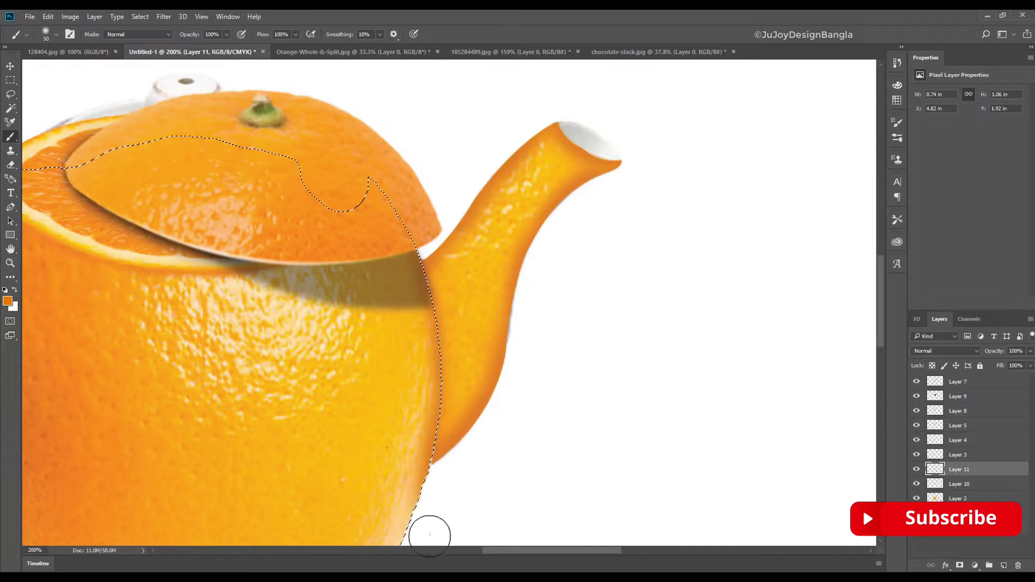
scroll(473, 476, down, 5)
key(ctrl+shift+alt+n)
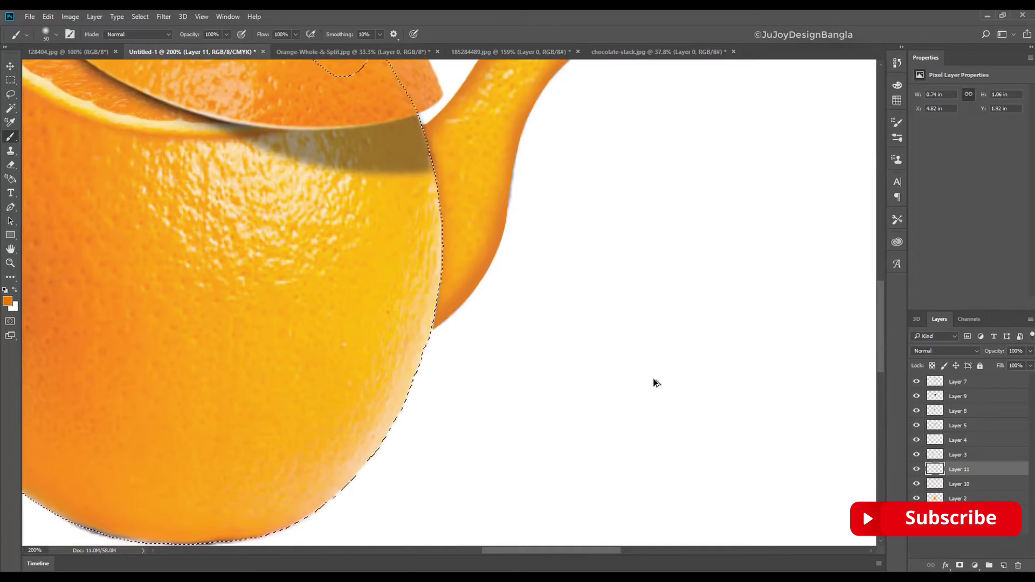
Paint orange shading along the teapot body's lower edge and bottom with an enlarged brush
drag(419, 426, 434, 302)
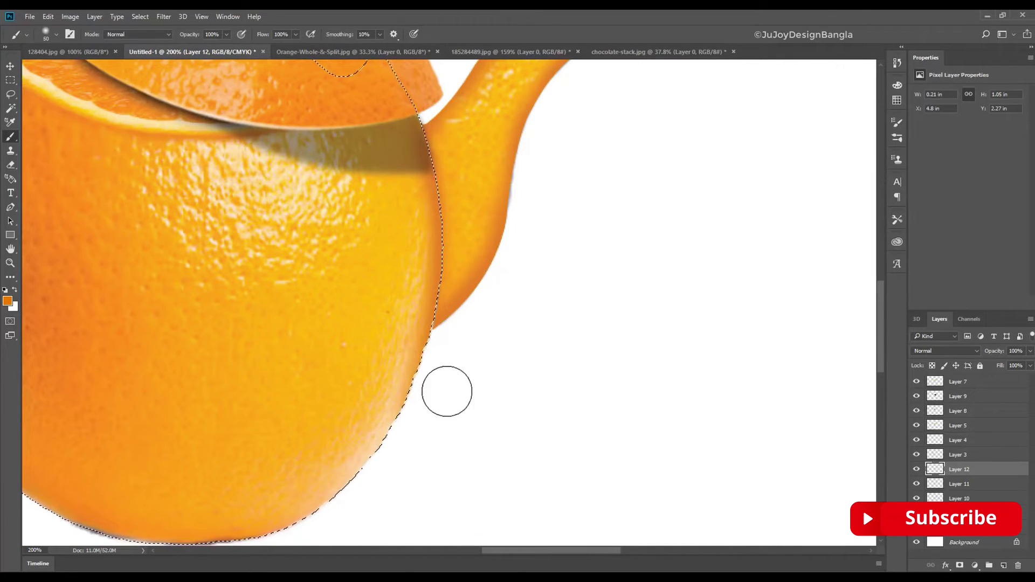
key(bracketright)
key(bracketright)
key(bracketright)
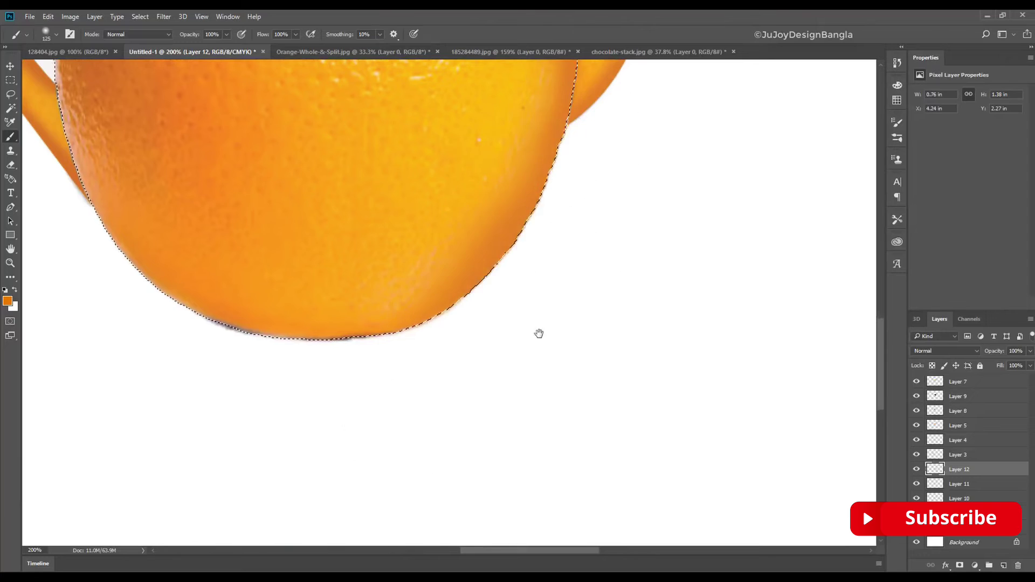
scroll(538, 333, up, 3)
mouse_move(69, 324)
mouse_down()
mouse_move(313, 497)
mouse_move(532, 398)
mouse_up()
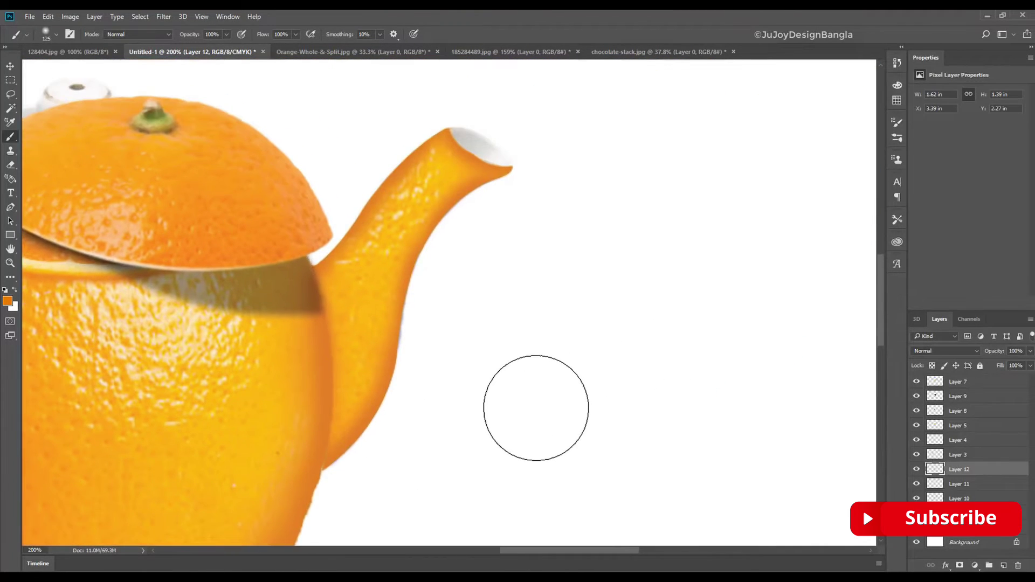
scroll(531, 398, up, 2)
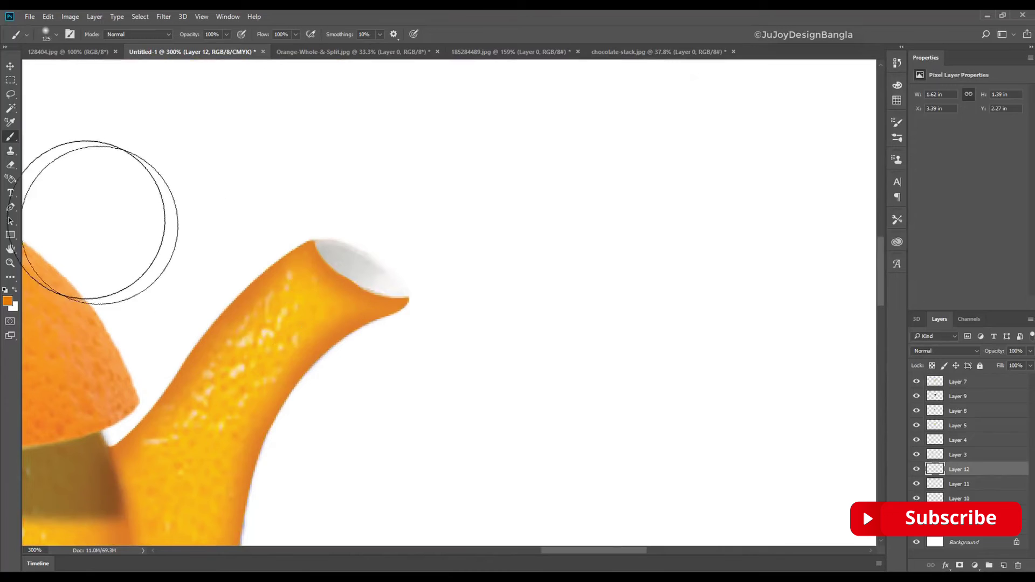
click(11, 207)
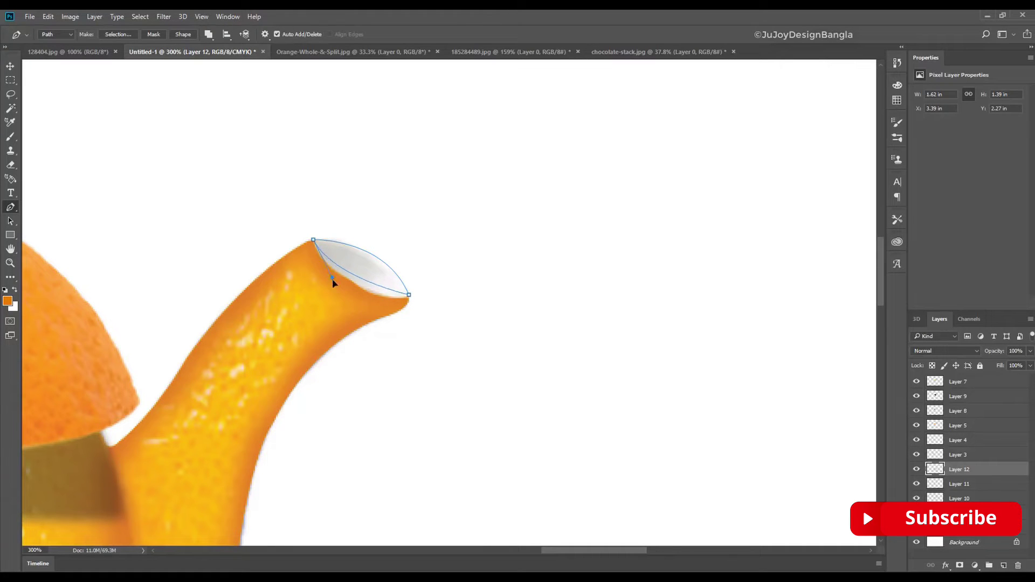
Convert the opening path to a selection and fill it with light grey #cdcdcd
right_click(479, 330)
key(Return)
key(b)
click(8, 301)
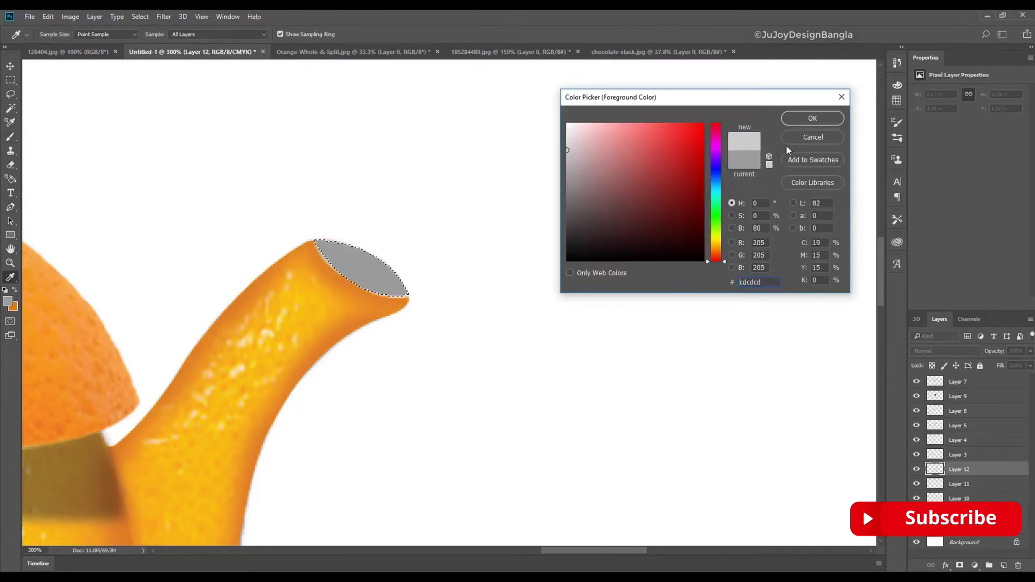
click(809, 116)
key(alt+BackSpace)
click(1004, 566)
key(ctrl+j)
key(v)
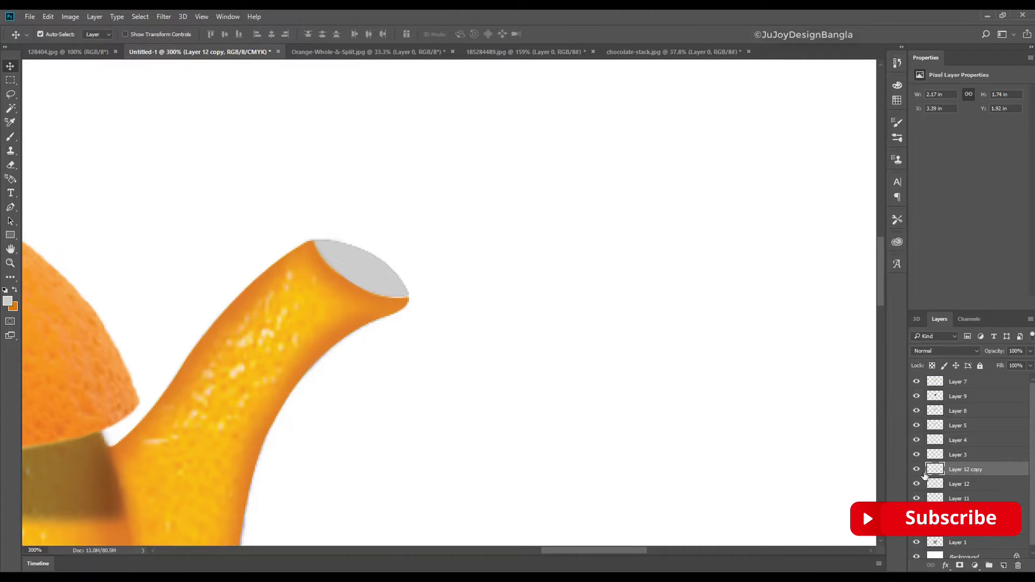
key(ctrl+z)
Duplicate the grey ellipse, warp it onto the spout opening and make a scaled copy
key(ctrl+j)
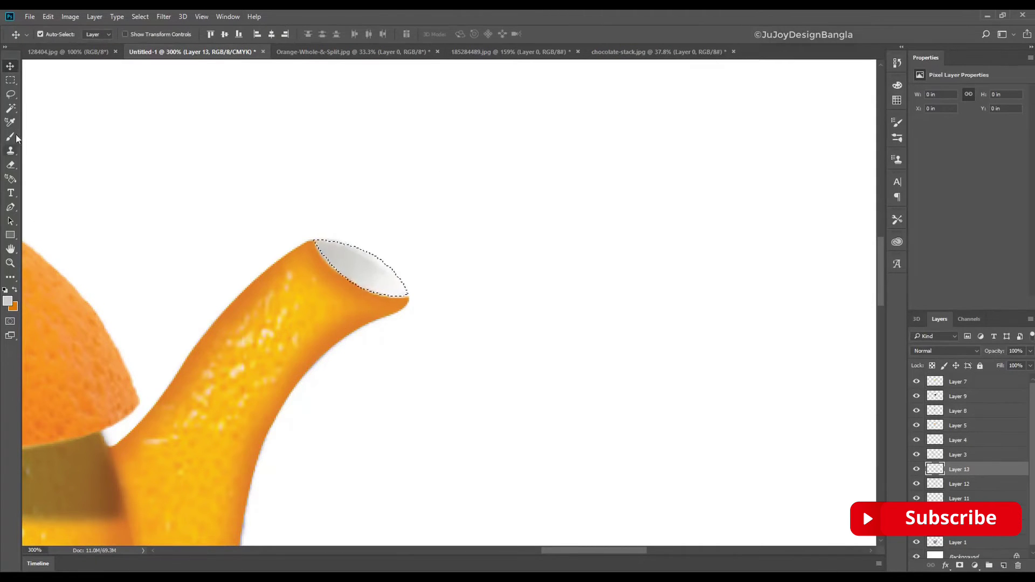
key(ctrl+t)
right_click(393, 277)
click(426, 363)
drag(410, 296, 407, 302)
key(Return)
key(ctrl+j)
key(ctrl+t)
key(Return)
key(b)
key(x)
key(ctrl+d)
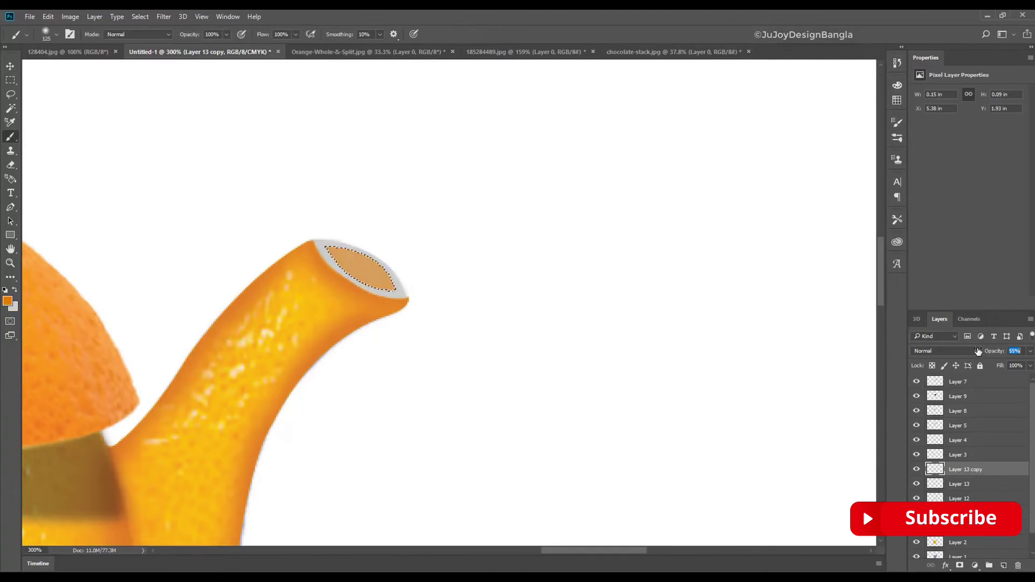
Copy a piece of peel from the orange photo and warp it onto the spout end
key(ctrl+plus)
click(965, 484)
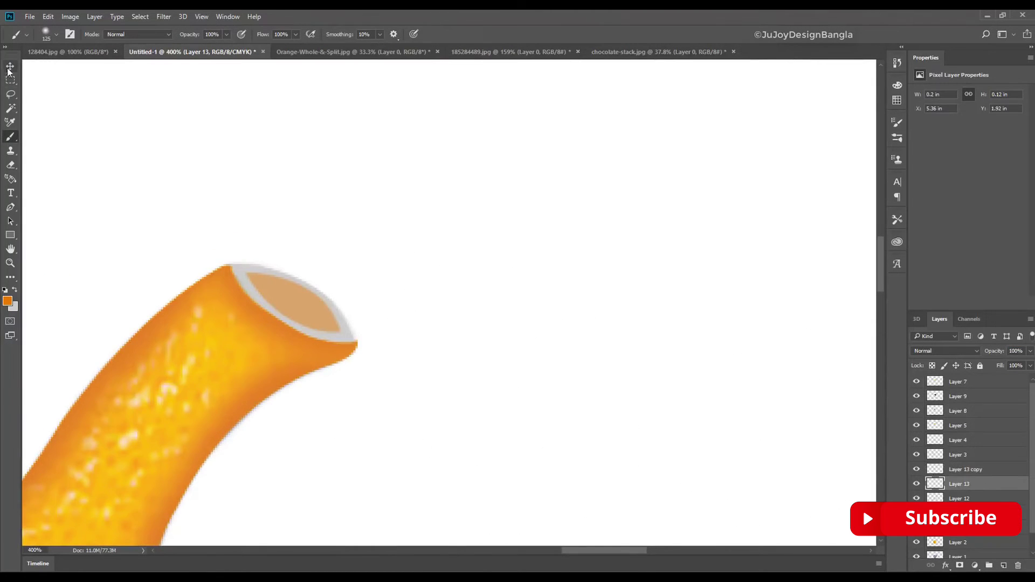
key(ctrl+Tab)
drag(216, 289, 215, 291)
key(ctrl+c)
key(ctrl+shift+Tab)
key(ctrl+v)
key(ctrl+t)
mouse_move(664, 472)
mouse_down()
mouse_move(347, 238)
mouse_move(282, 299)
mouse_move(227, 238)
mouse_up()
key(Return)
Erase the peel's rough edges and reshape it into an orange rim around the grey hole
key(e)
key(ctrl+d)
drag(960, 485, 962, 498)
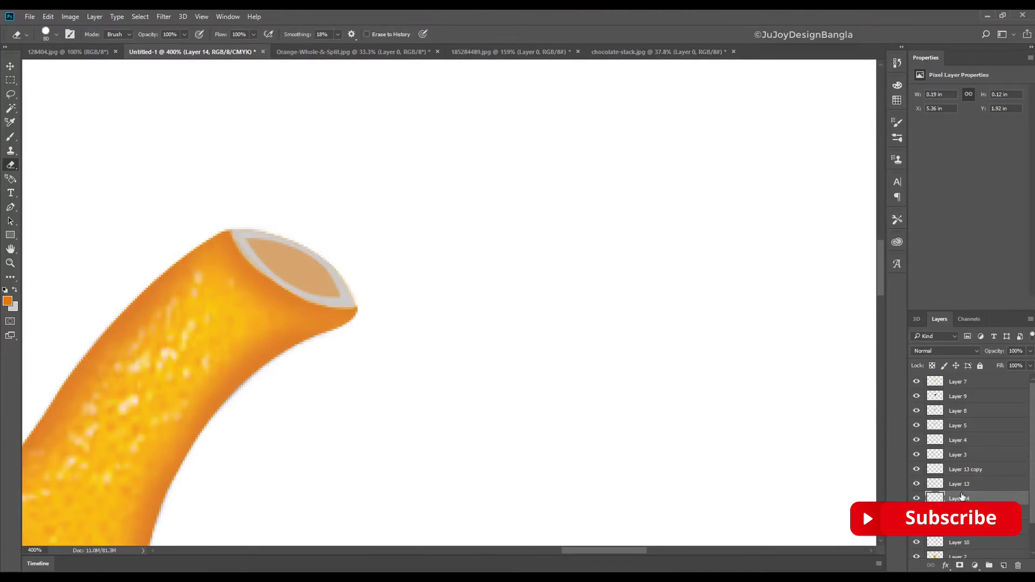
key(ctrl+t)
key(Return)
ctrl+click(937, 471)
drag(286, 259, 307, 275)
Give the Layer 13 copy hole a faint, low-opacity 2 px Stroke effect
key(b)
key(x)
right_click(966, 469)
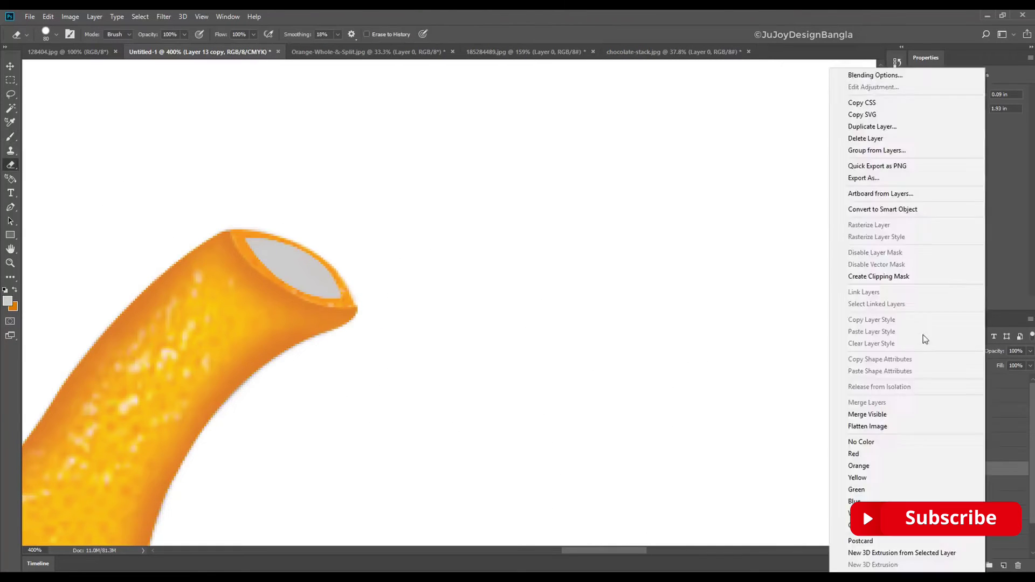
click(874, 72)
click(611, 175)
drag(788, 122, 782, 120)
drag(828, 156, 782, 158)
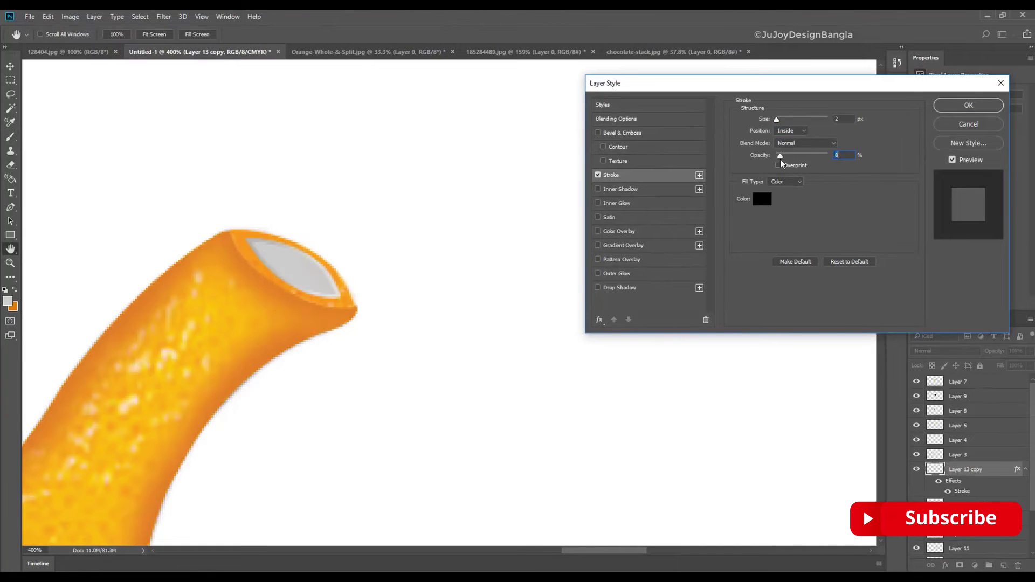
key(Return)
Lower the spout shading on Layer 11 to 79% opacity and deselect
key(e)
key(ctrl+0)
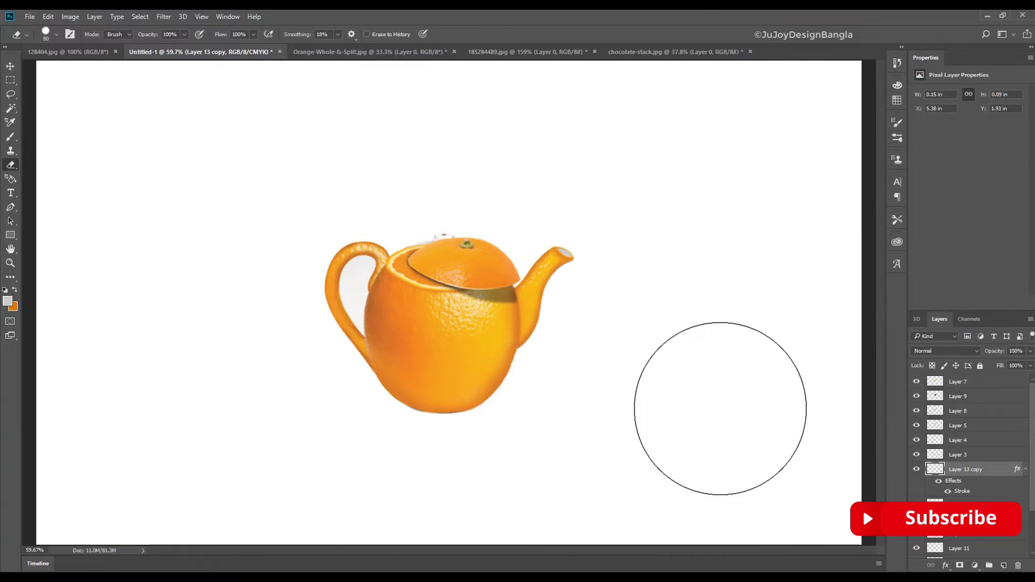
key(ctrl+plus)
key(ctrl+plus)
key(ctrl+plus)
scroll(979, 502, down, 2)
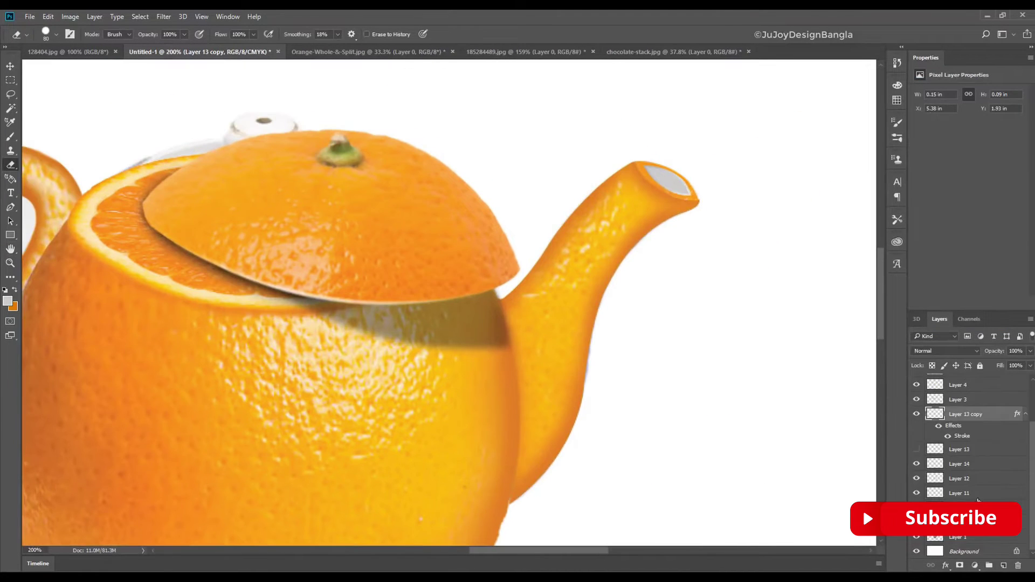
click(960, 493)
key(x)
drag(1004, 351, 994, 351)
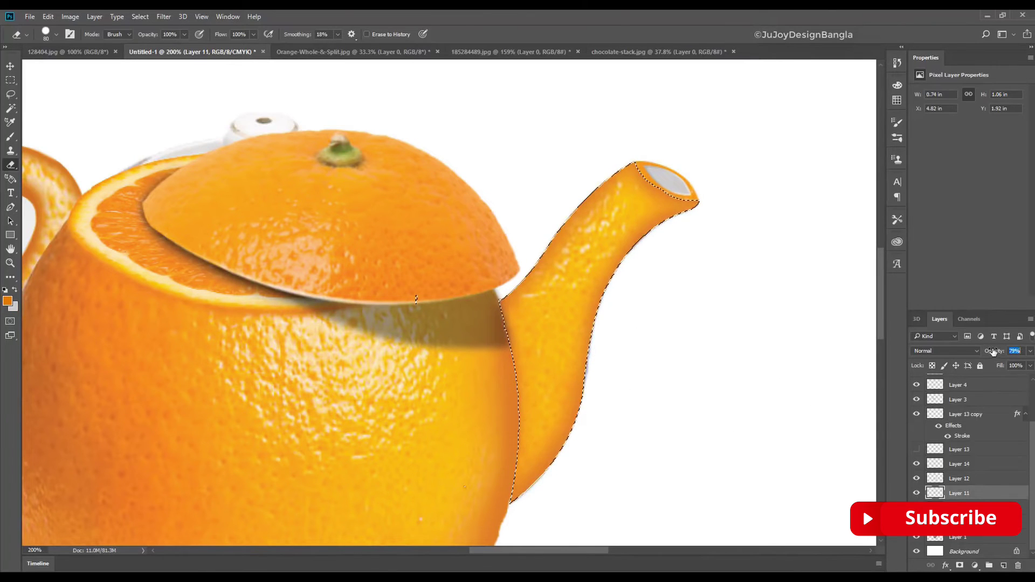
key(b)
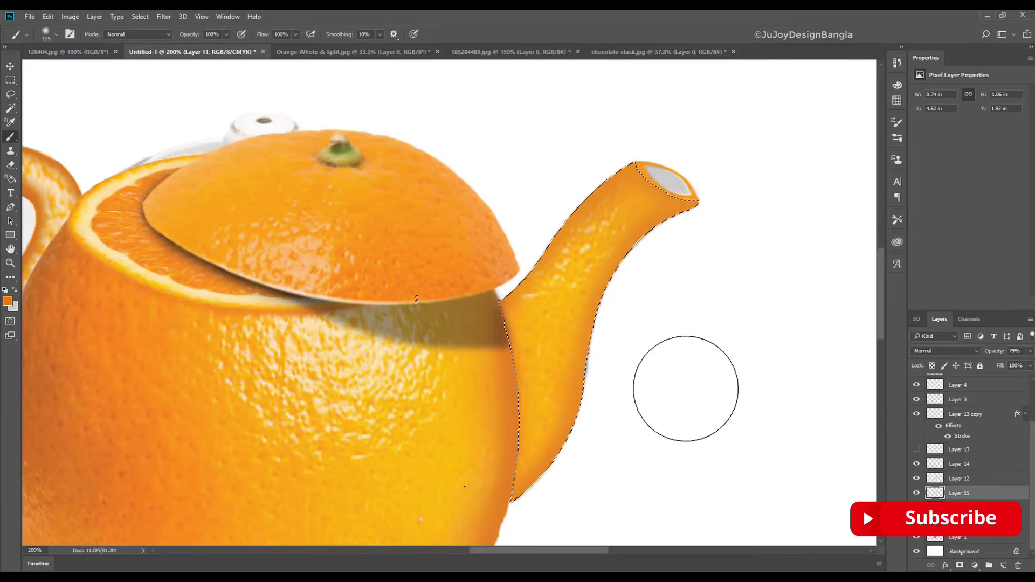
key(ctrl+0)
key(ctrl+d)
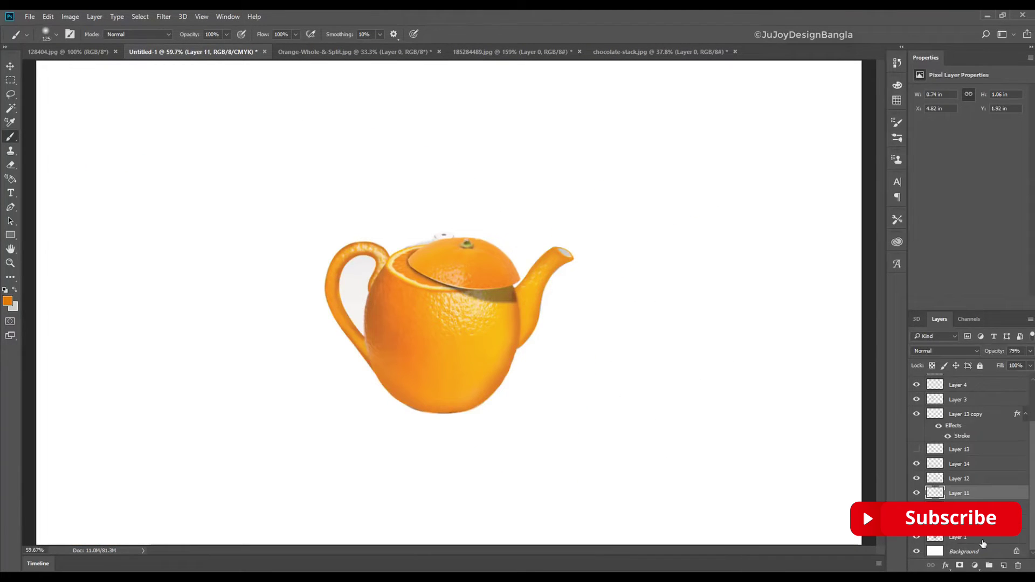
click(983, 544)
Add a Gradient Fill layer with both stops sampled from the teapot's oranges
click(975, 566)
click(976, 345)
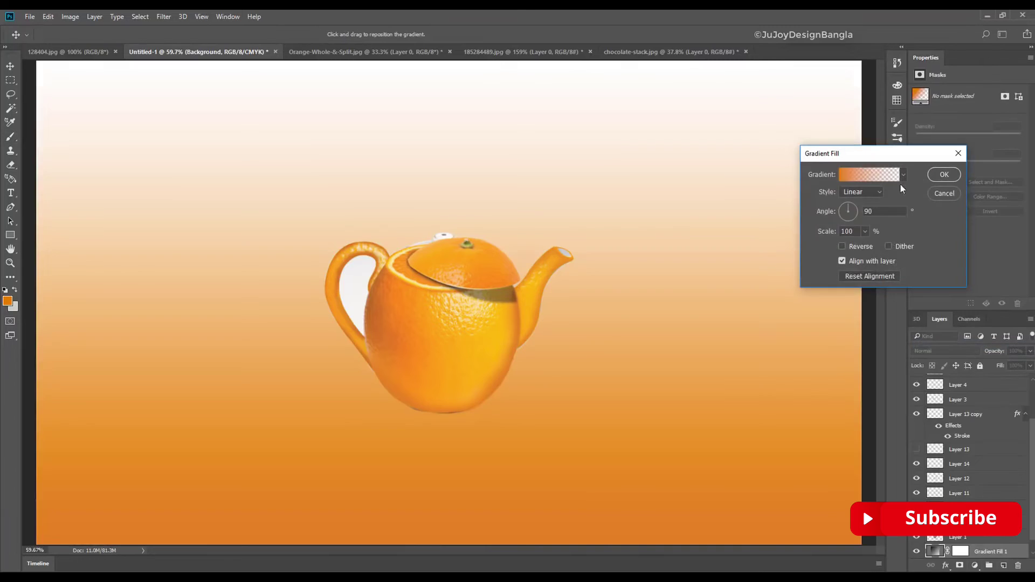
click(868, 174)
click(795, 145)
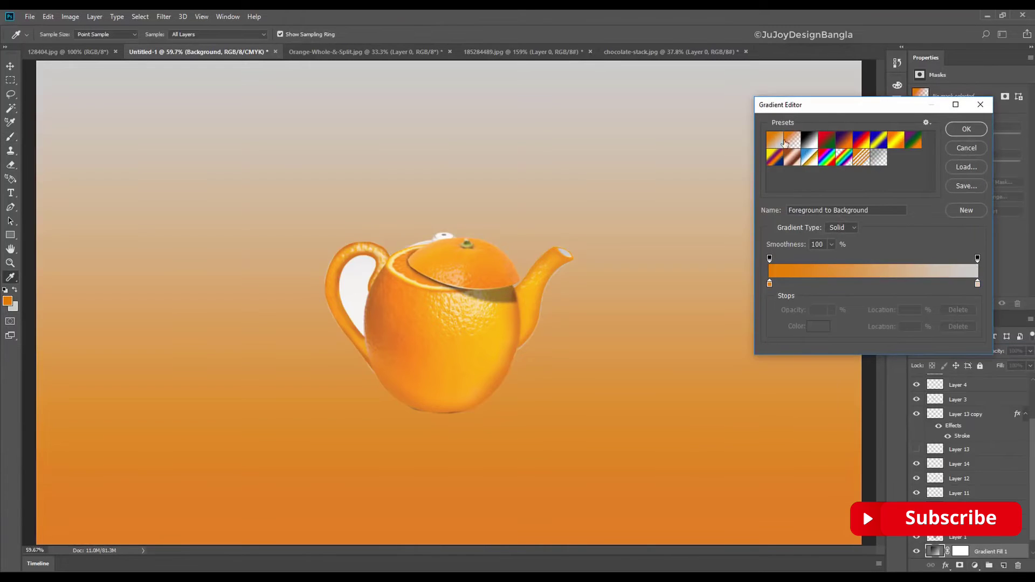
double_click(770, 283)
click(501, 311)
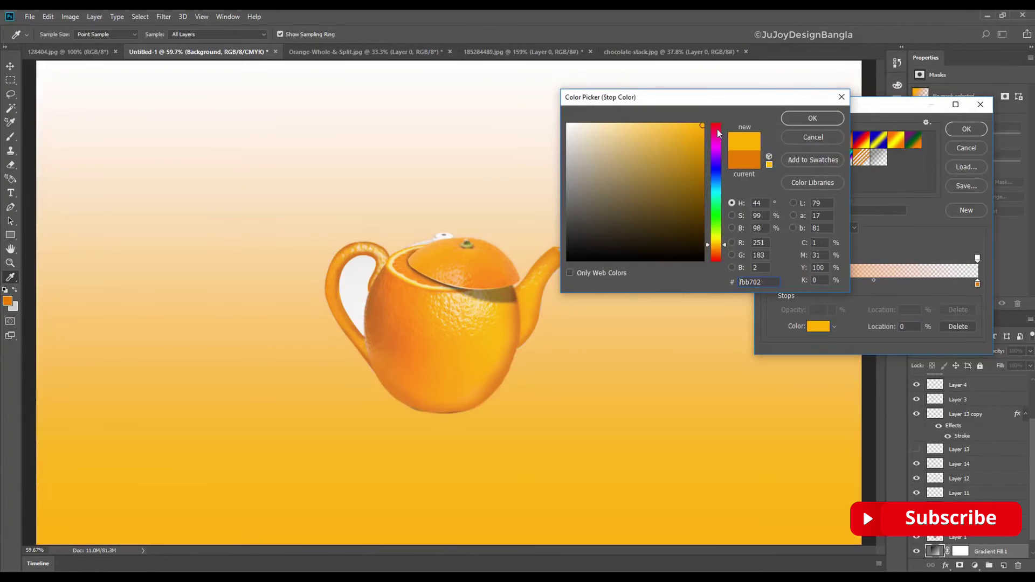
key(Return)
click(818, 325)
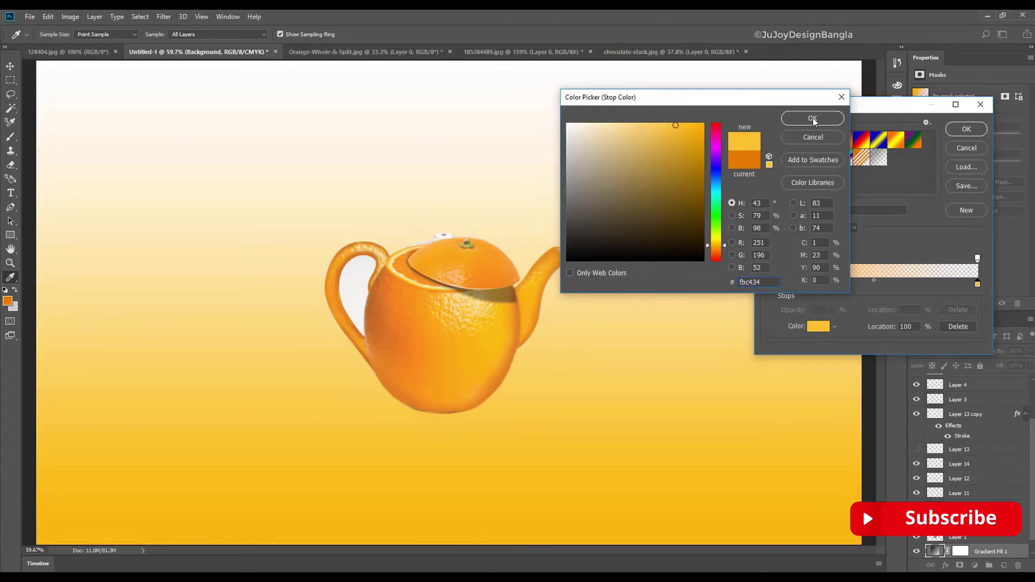
click(431, 318)
click(812, 118)
click(768, 283)
click(817, 326)
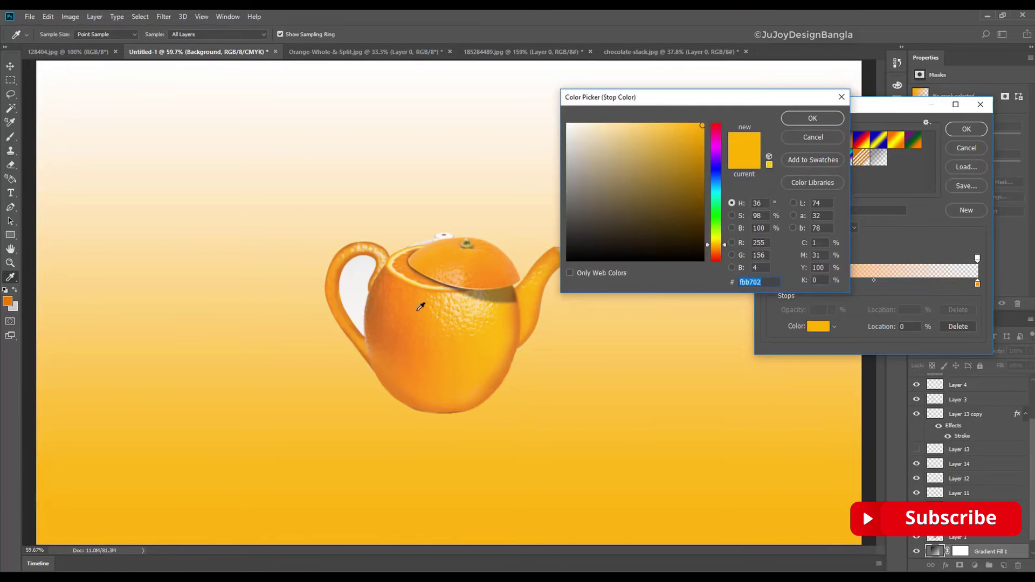
key(Return)
Make the gradient radial and reversed, scale it to 133% and confirm
click(967, 128)
click(862, 192)
click(853, 204)
click(842, 246)
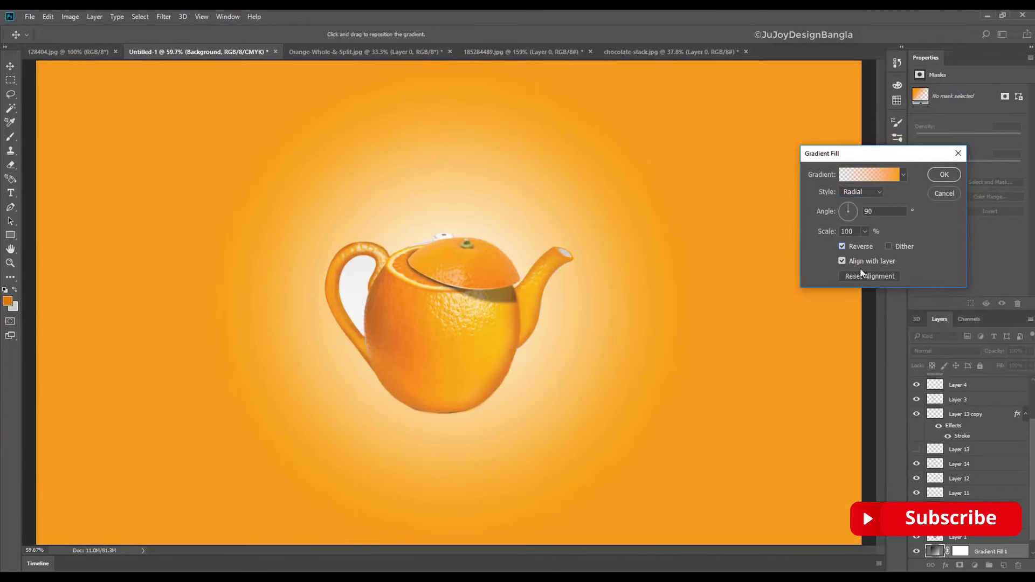
drag(866, 247, 865, 247)
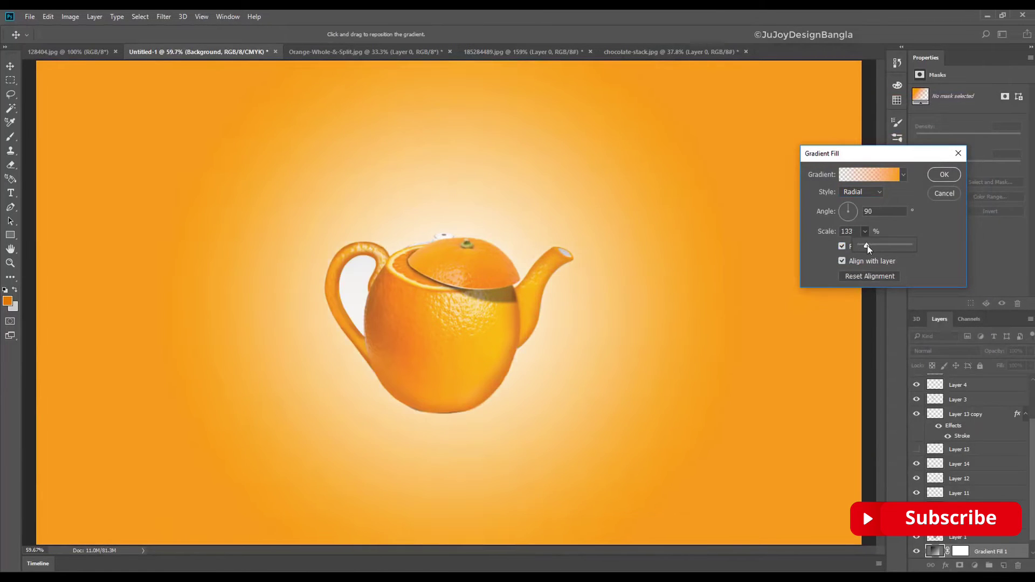
click(943, 175)
Add a new layer above Layer 1 and paint a soft black dot on it
click(944, 539)
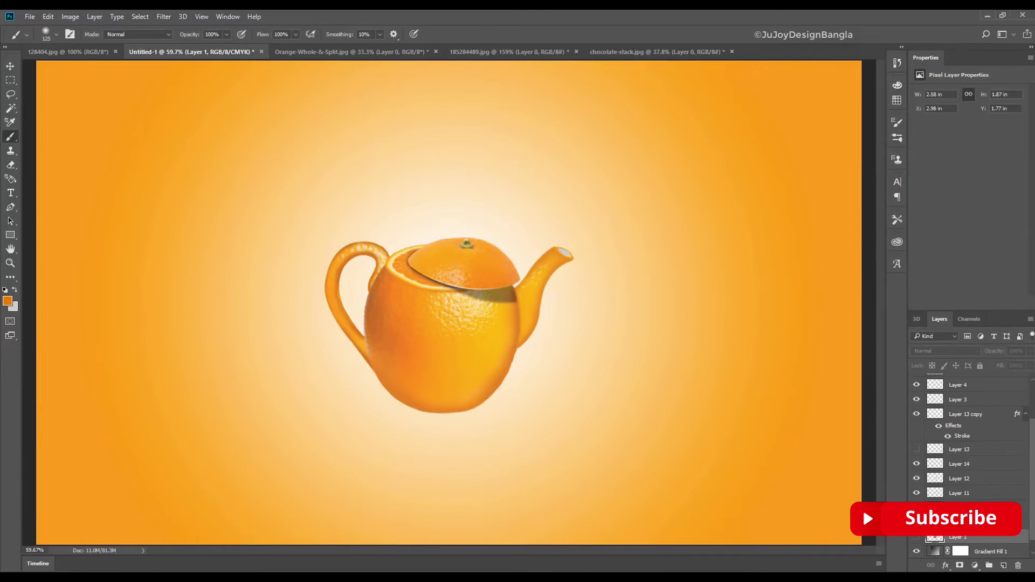
click(1004, 566)
click(8, 301)
click(580, 273)
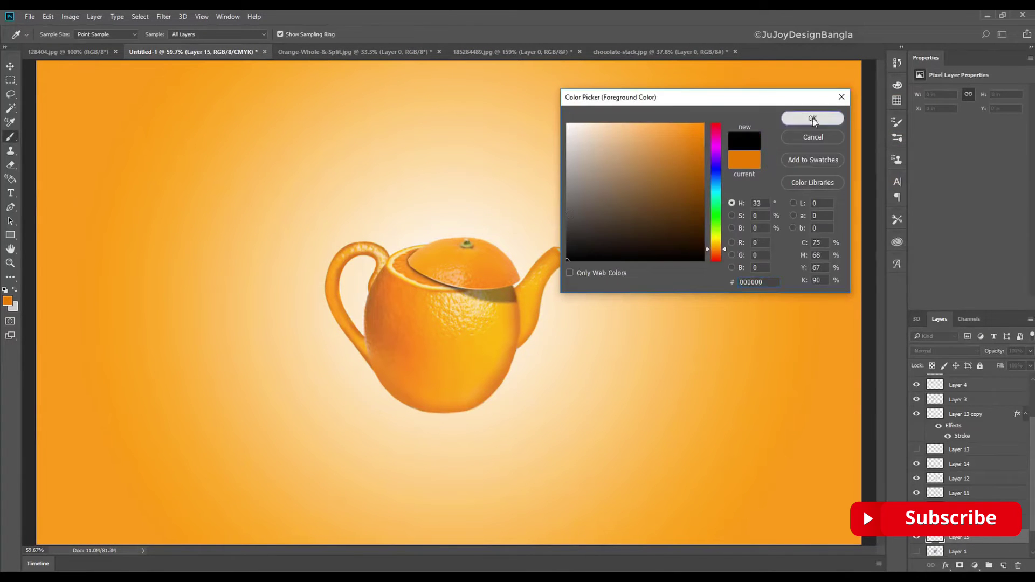
click(812, 116)
click(642, 277)
Squash the black dot into a flat ellipse and move it under the teapot's base
key(ctrl+t)
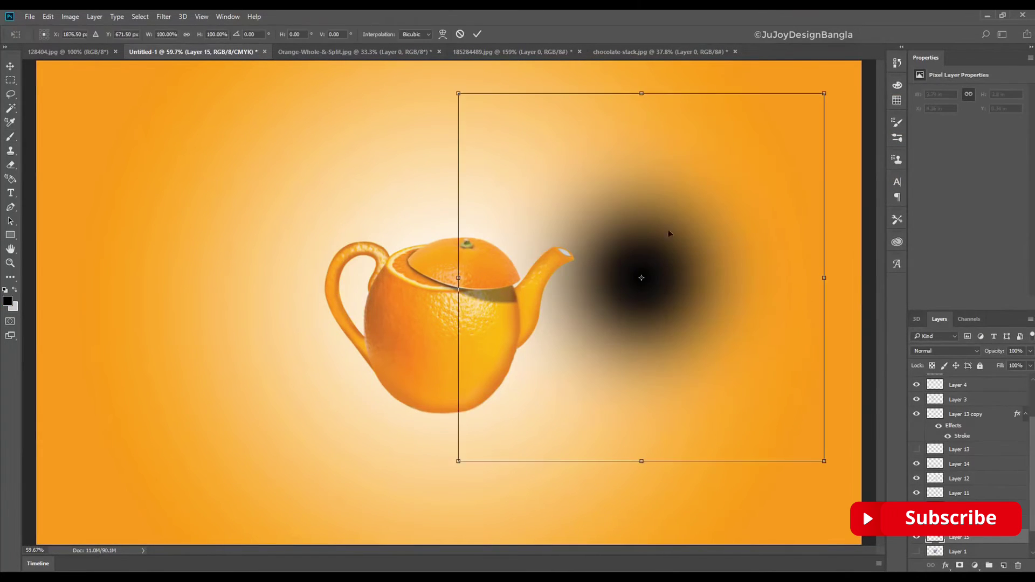
drag(672, 93, 671, 240)
drag(824, 278, 798, 278)
drag(641, 285, 451, 413)
drag(449, 453, 448, 435)
drag(594, 414, 589, 414)
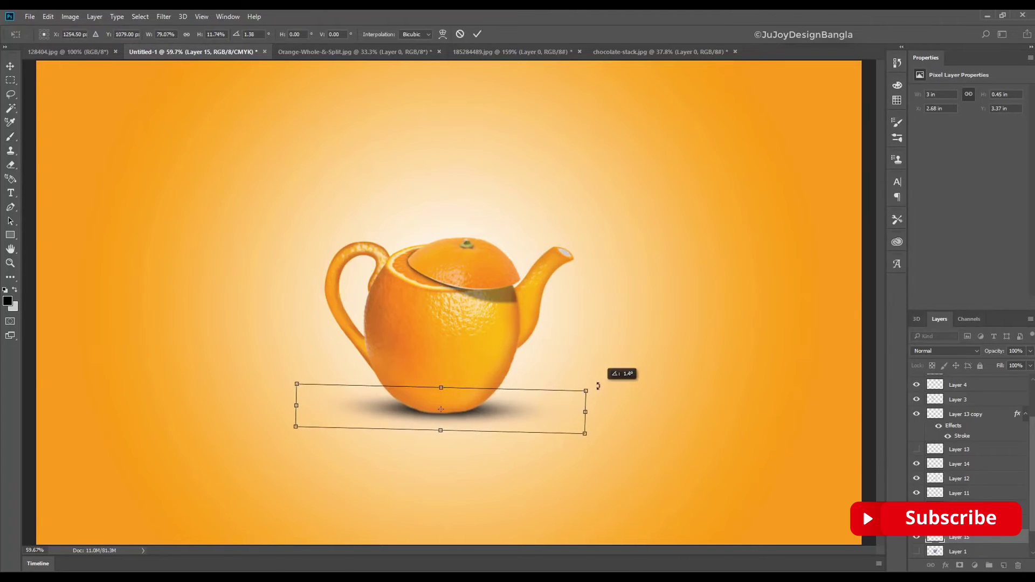
key(Return)
key(b)
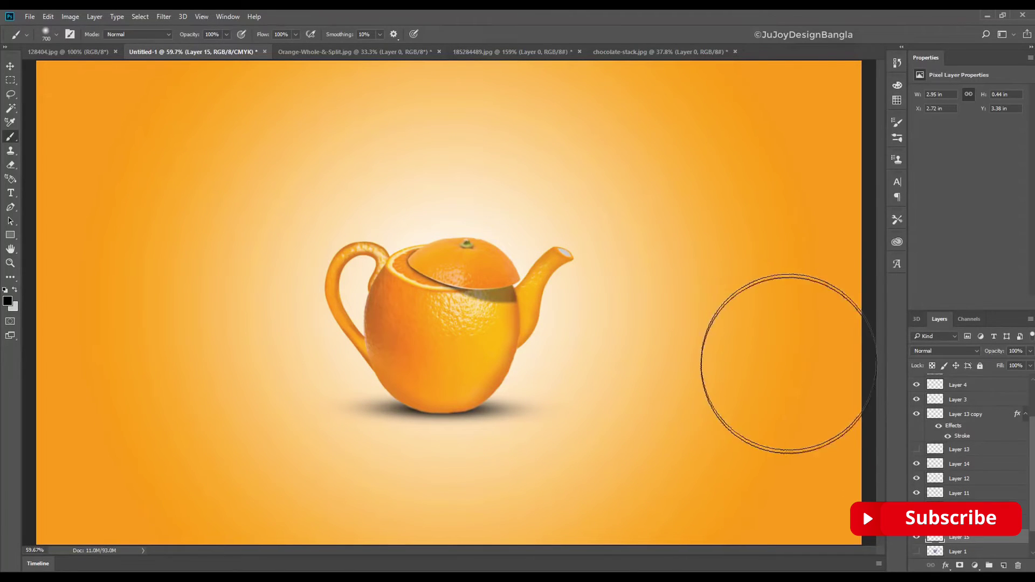
Select the Layer 13 copy hole layer at the spout end and lower its opacity
scroll(519, 239, up, 2)
scroll(730, 293, up, 2)
scroll(606, 379, up, 2)
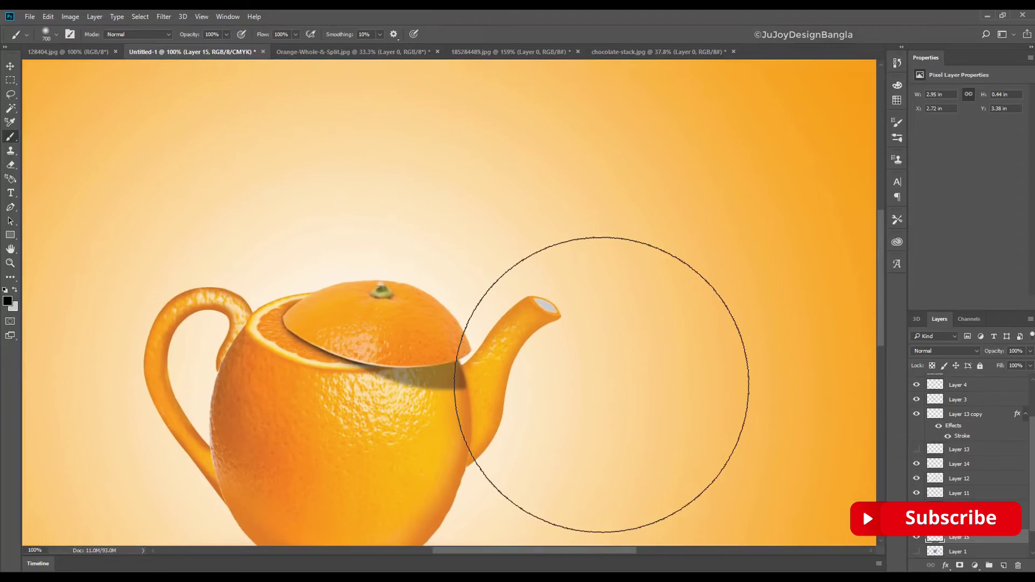
scroll(583, 296, up, 2)
drag(583, 296, 343, 281)
ctrl+click(520, 308)
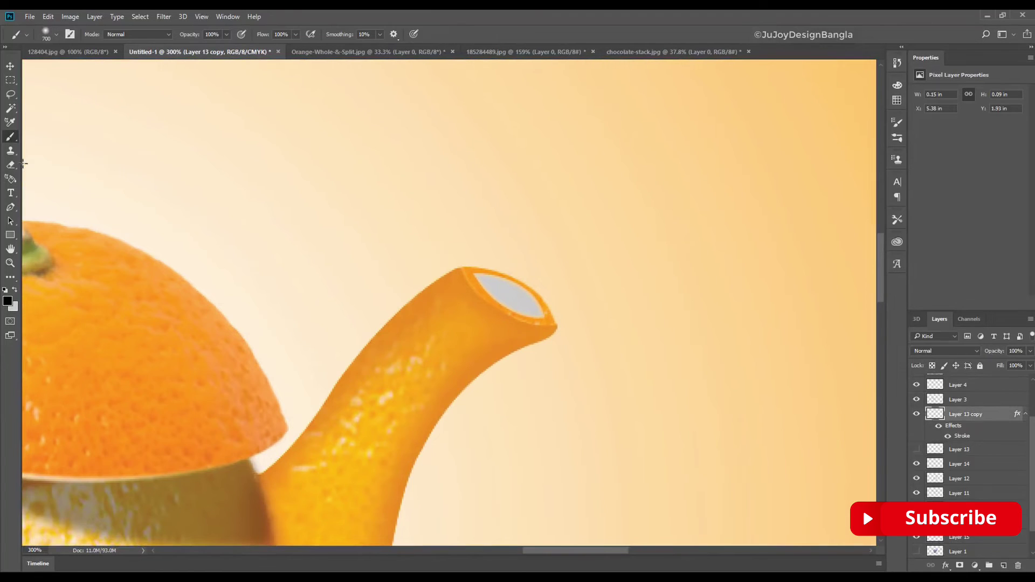
right_click(342, 222)
key(Escape)
key(bracketleft)
key(bracketleft)
key(bracketleft)
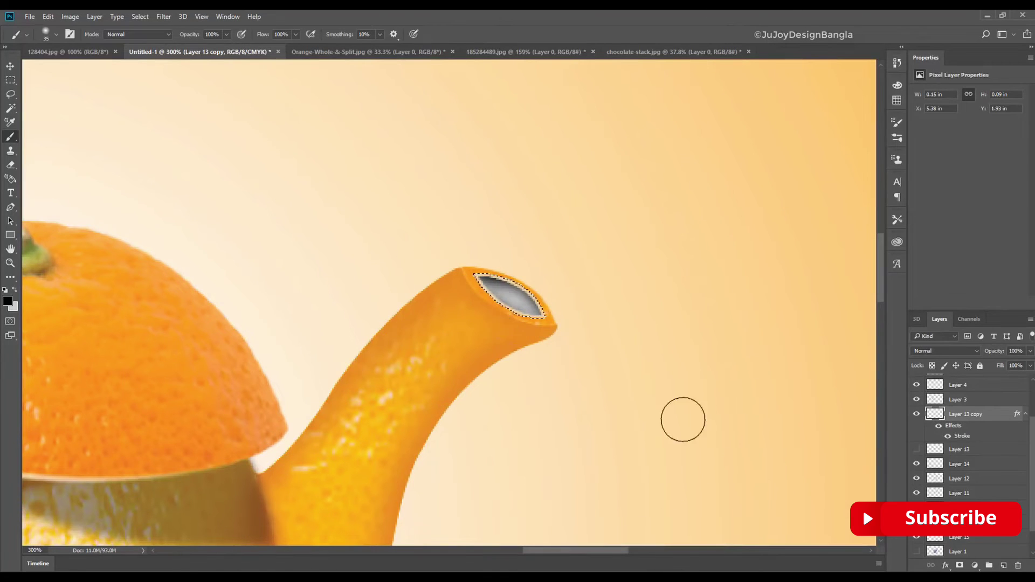
drag(995, 353, 976, 355)
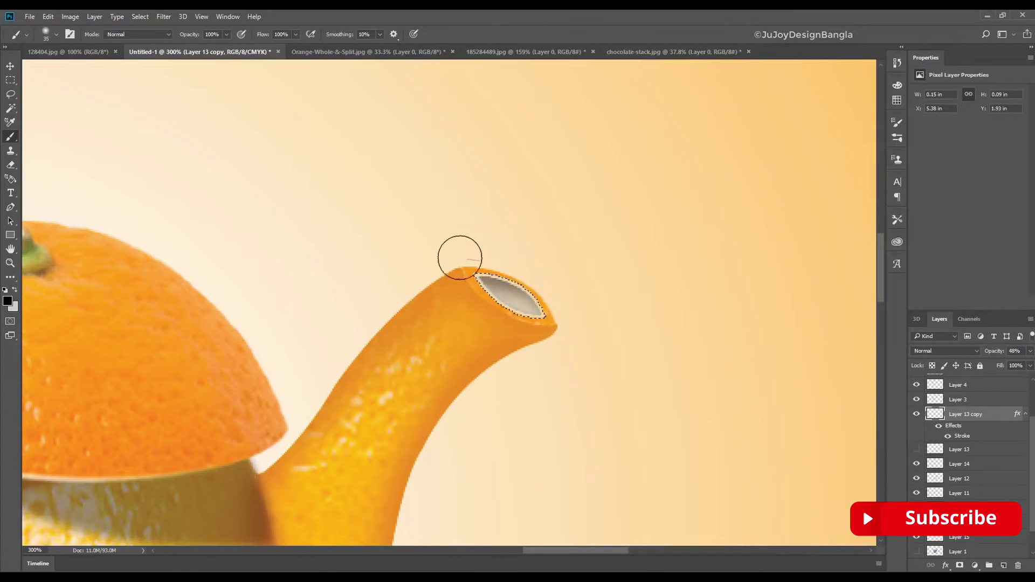
key(ctrl+d)
key(ctrl+d)
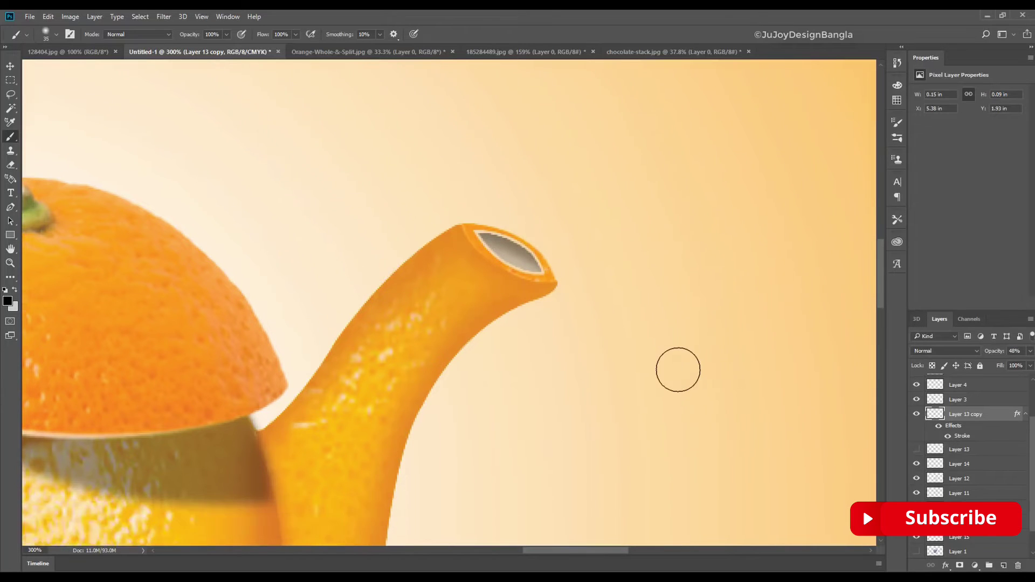
Try a slight Gaussian Blur on the opening, cancel it, and set opacity to about 34%
scroll(678, 368, down, 1)
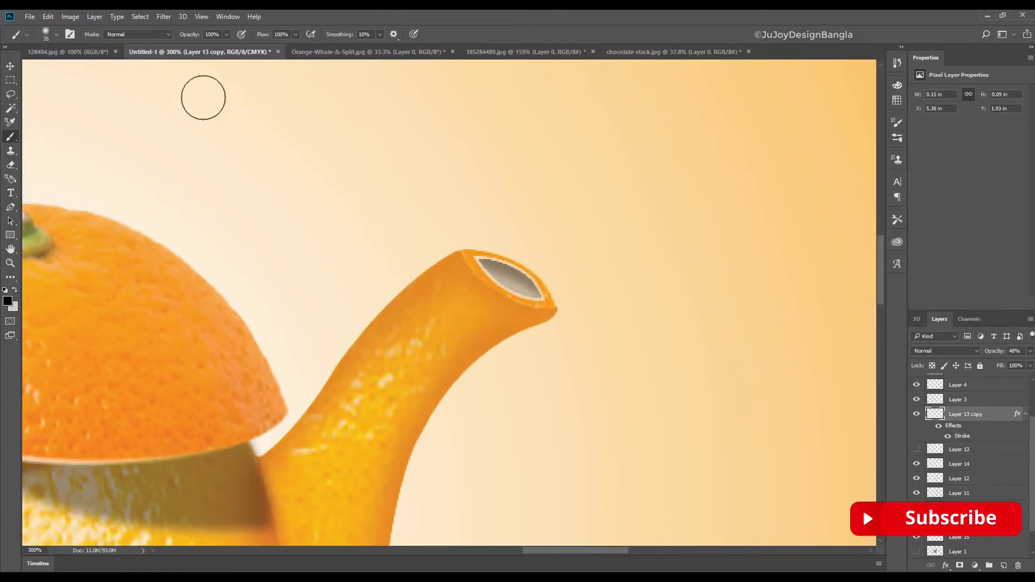
click(164, 16)
click(344, 179)
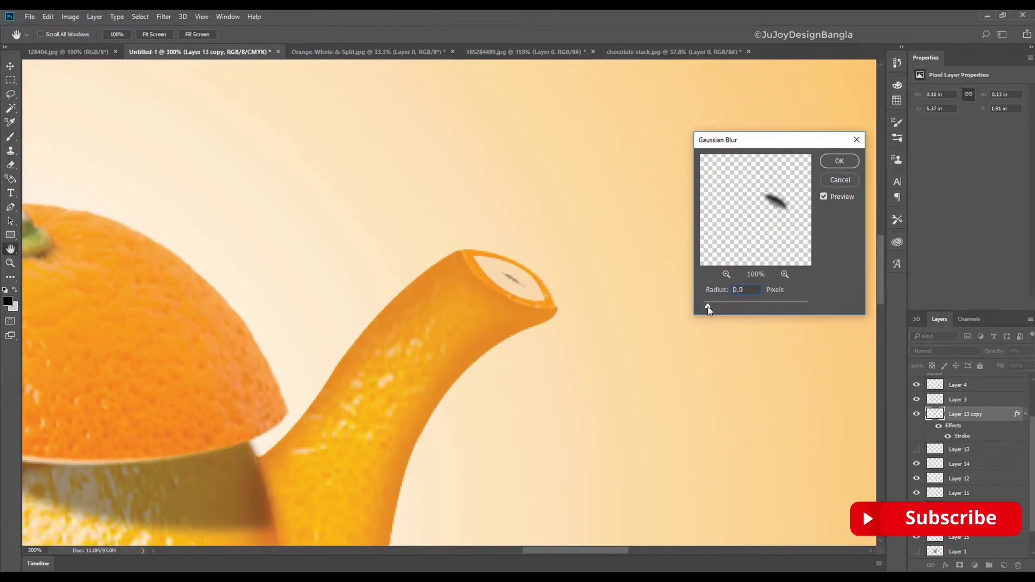
drag(705, 303, 708, 309)
click(840, 180)
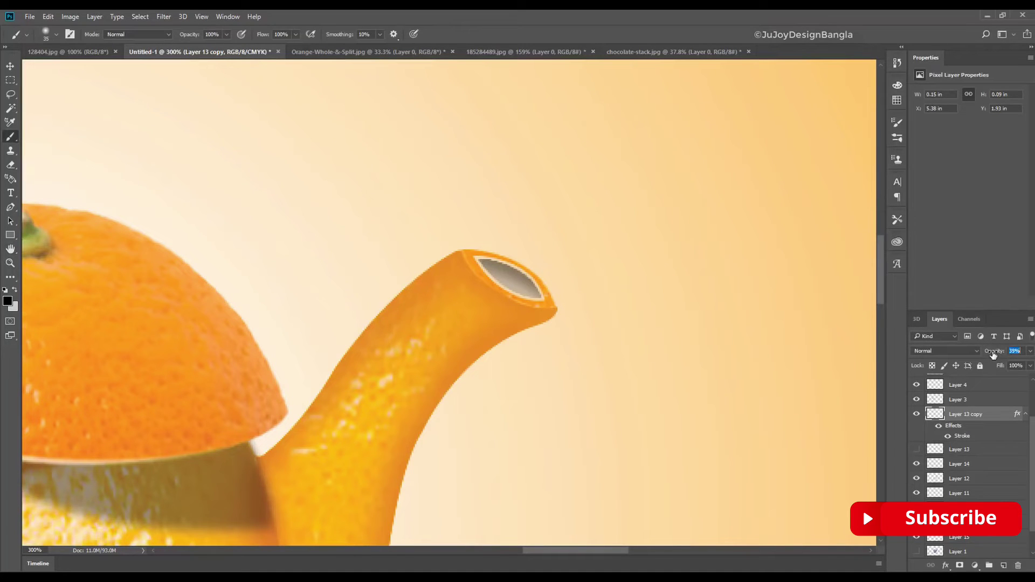
drag(994, 354, 991, 353)
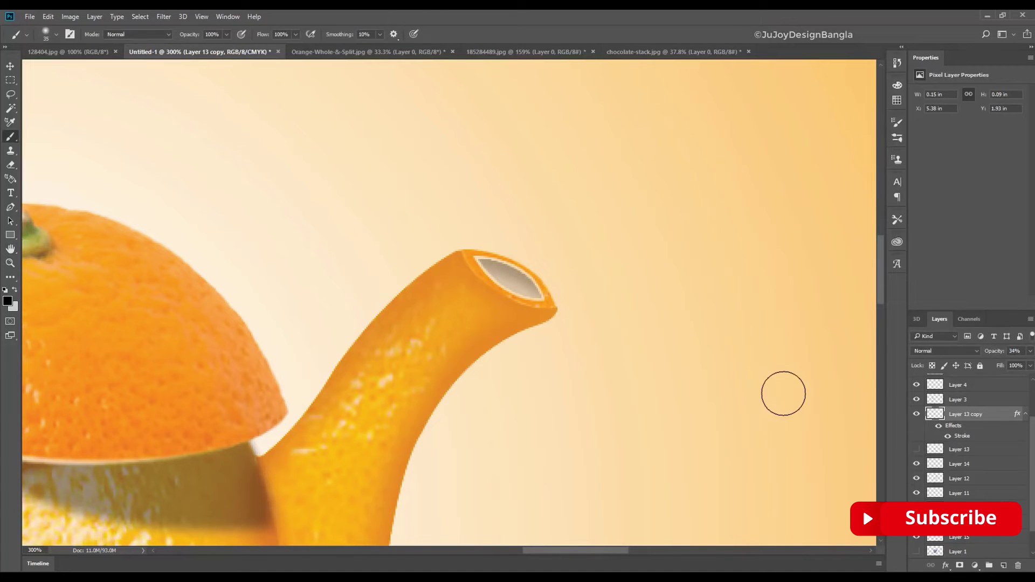
key(ctrl+minus)
key(ctrl+minus)
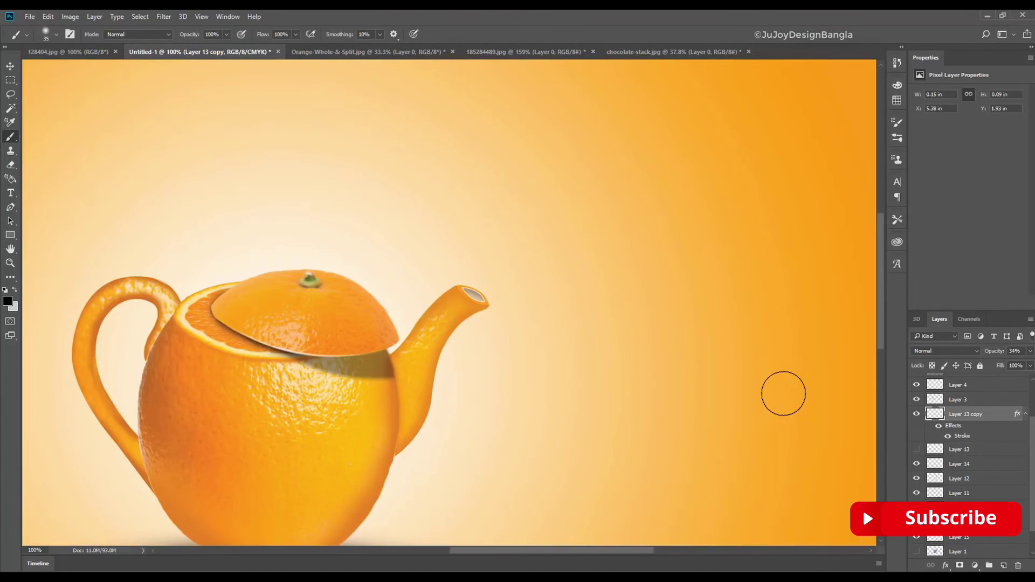
Place the smoke image with Screen blending and duplicate it, offset toward the spout
mouse_move(347, 554)
mouse_down()
mouse_move(587, 301)
mouse_move(452, 251)
mouse_move(577, 281)
mouse_up()
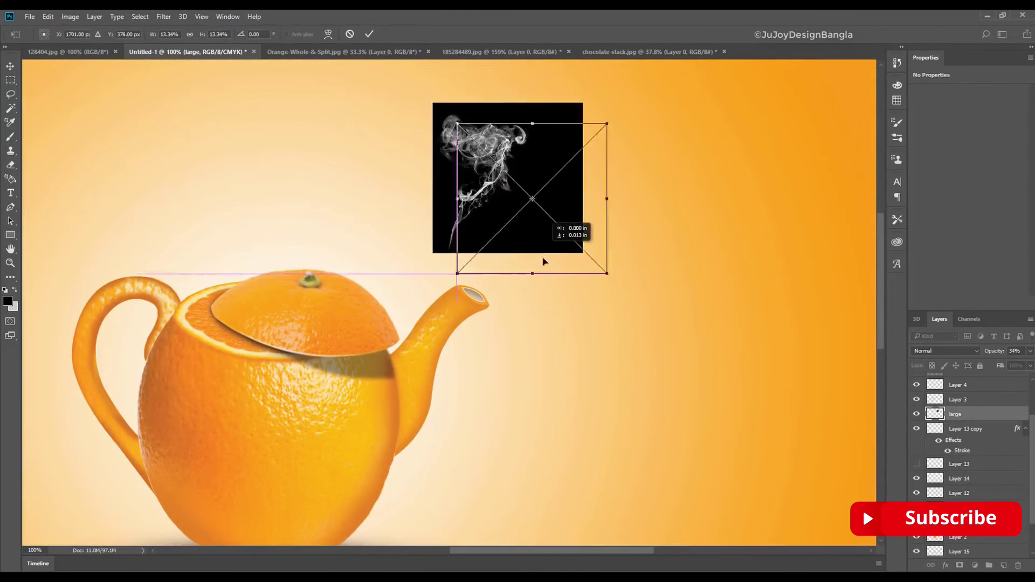
key(Return)
key(b)
click(946, 351)
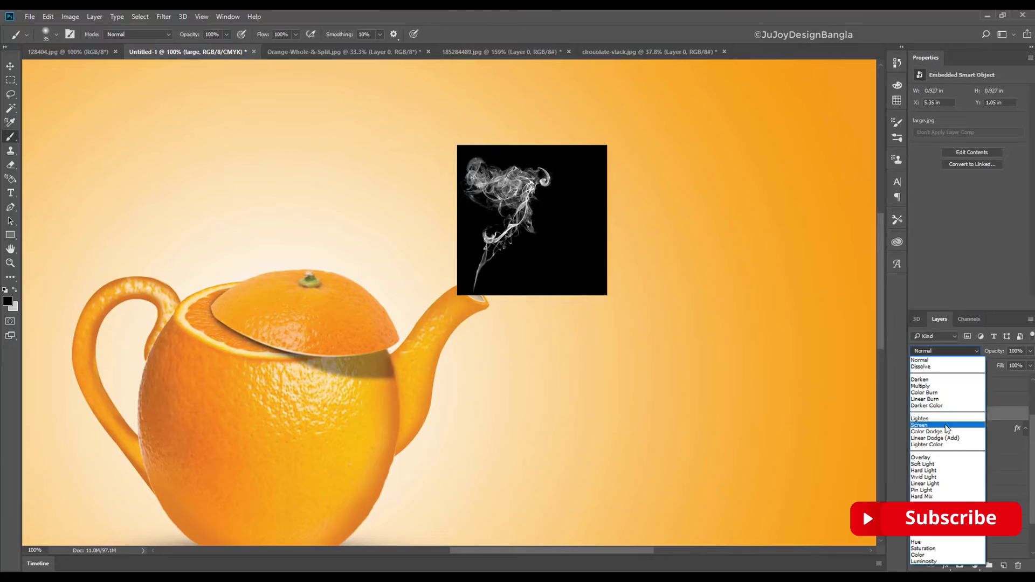
click(951, 414)
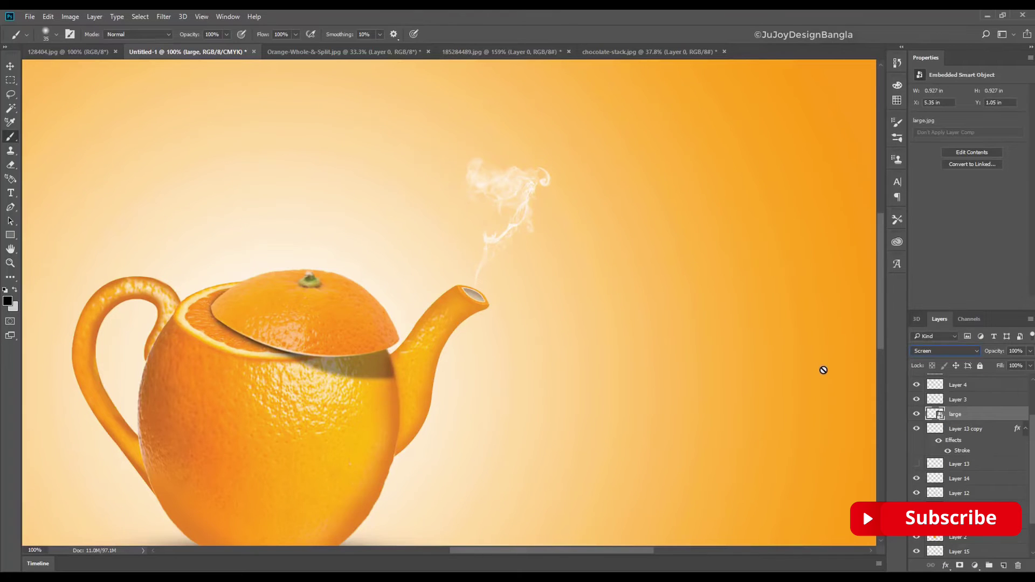
drag(505, 250, 491, 283)
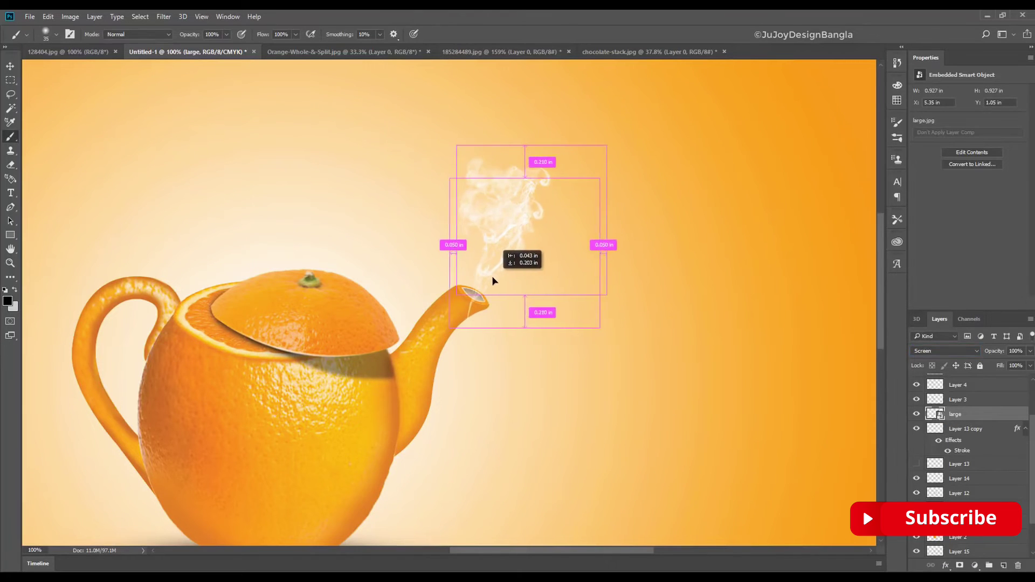
Compare the two smoke layers, zoom in on the spout, and mask the original smoke layer
click(917, 414)
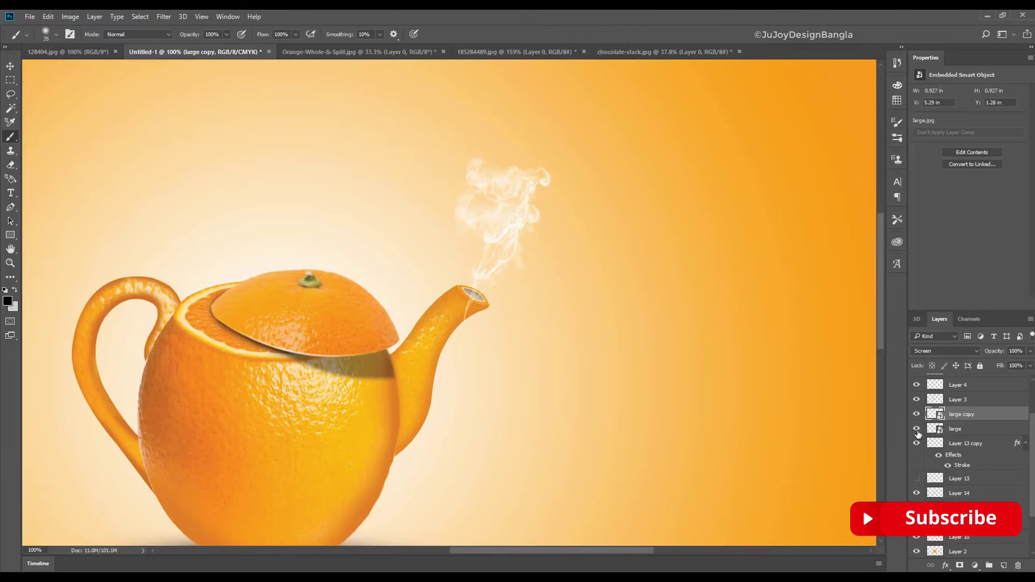
click(918, 429)
click(968, 432)
key(ctrl+plus)
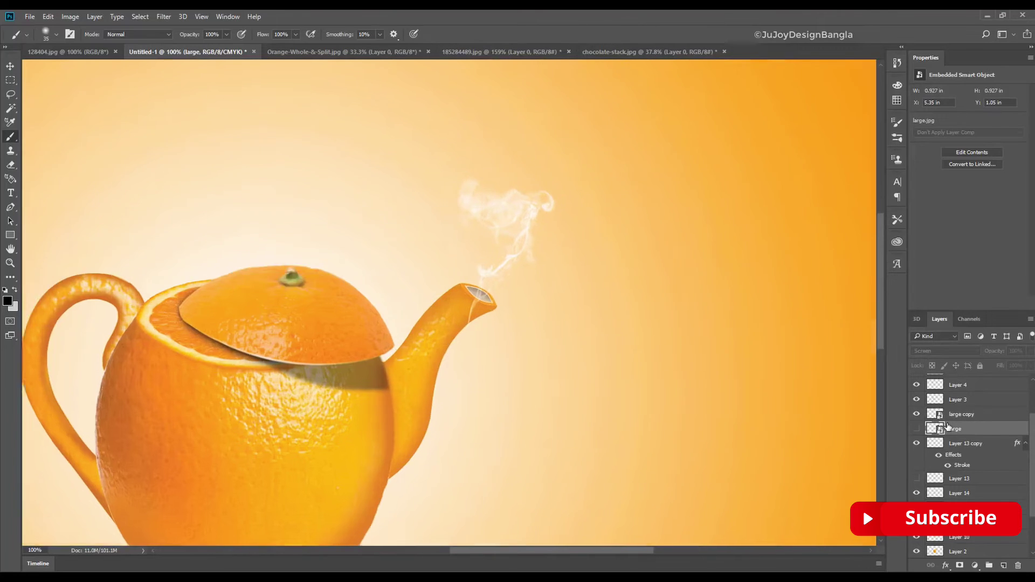
key(ctrl+plus)
click(959, 564)
key(x)
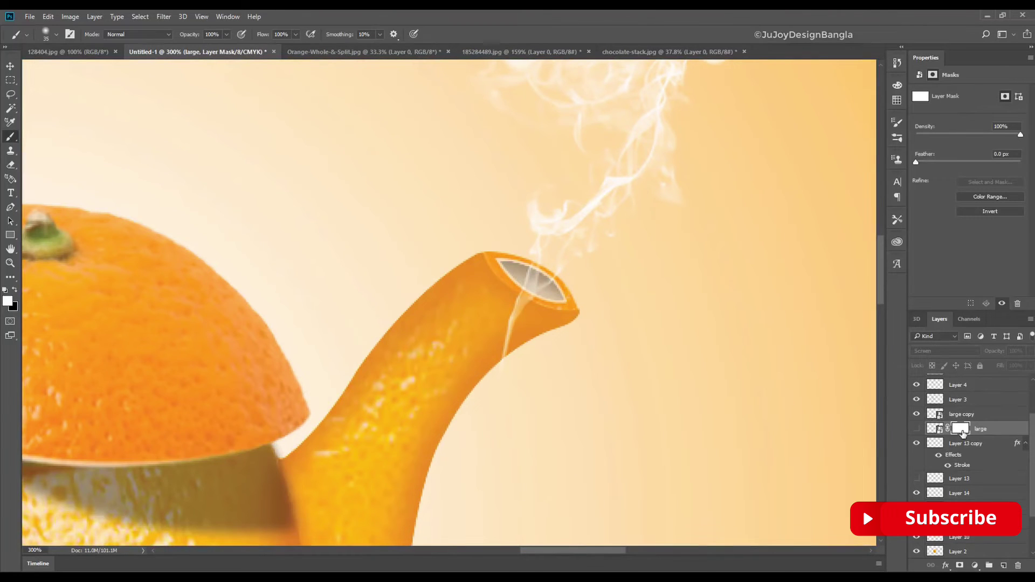
Mask the smoke copy and paint out its streak over the spout in black
click(982, 414)
click(960, 566)
key(x)
drag(532, 343, 512, 316)
key(ctrl+0)
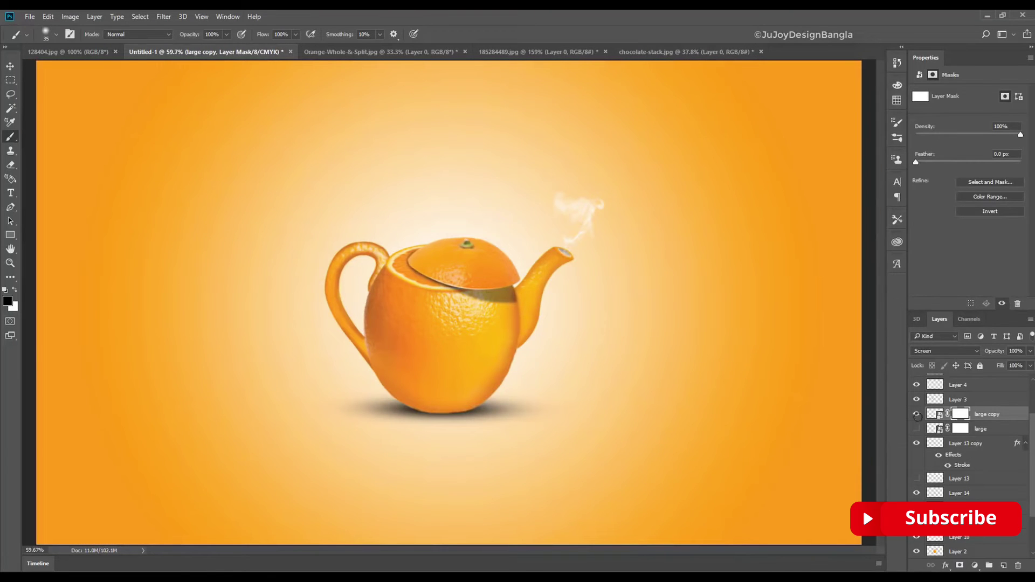
scroll(999, 427, up, 2)
click(966, 381)
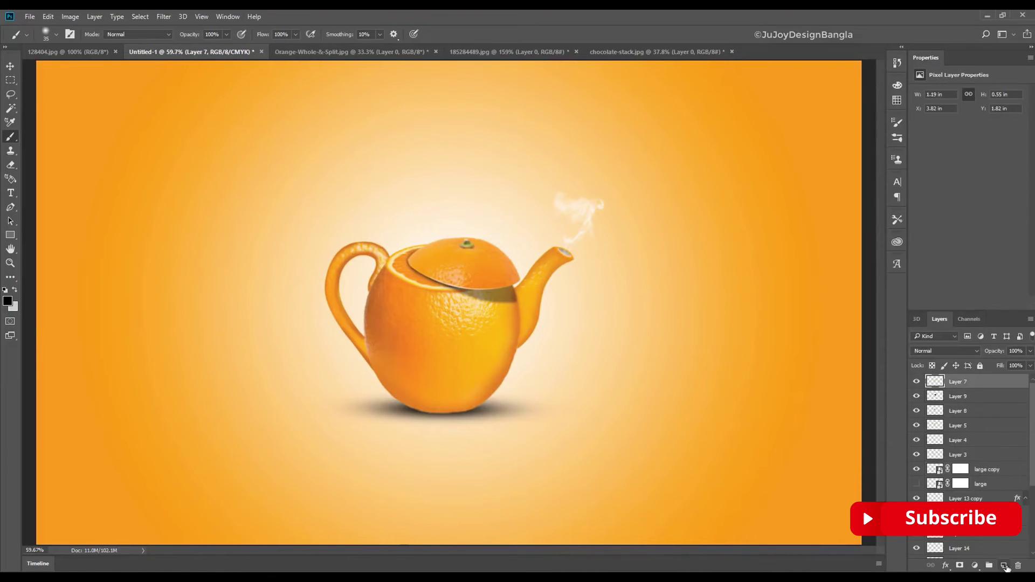
Add Layer 16 with white as the painting colour, trying and undoing freehand white strokes
ctrl+click(1004, 566)
scroll(403, 341, up, 2)
scroll(403, 341, up, 3)
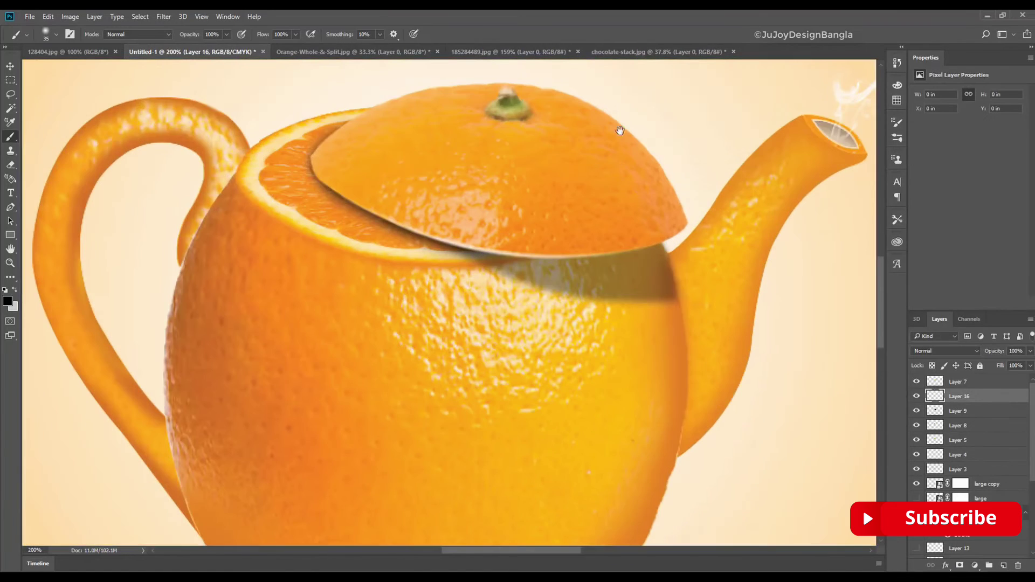
click(10, 301)
click(811, 114)
key(bracketleft)
key(bracketleft)
drag(459, 253, 467, 326)
key(ctrl+z)
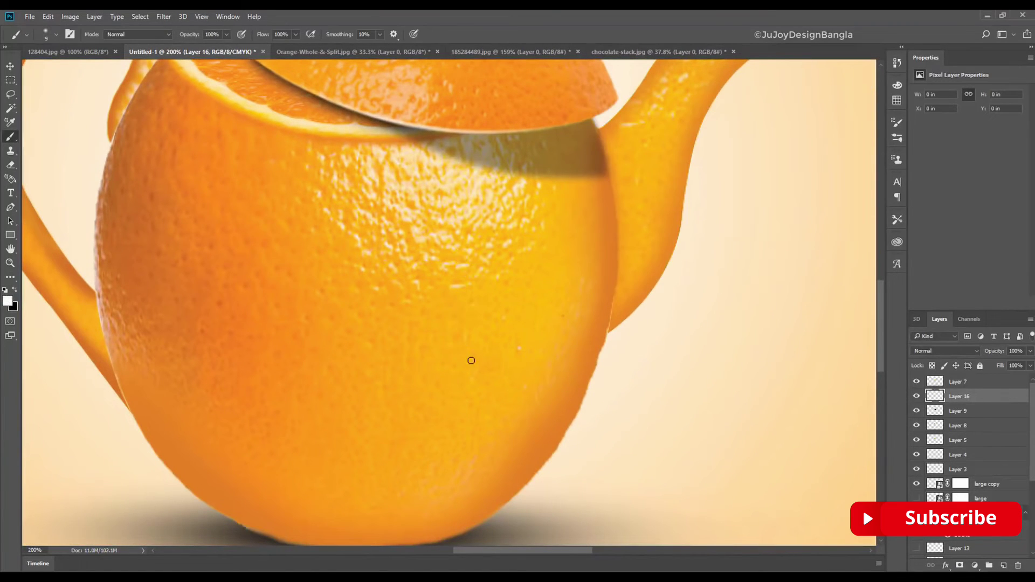
drag(458, 268, 470, 378)
key(ctrl+z)
drag(455, 122, 510, 472)
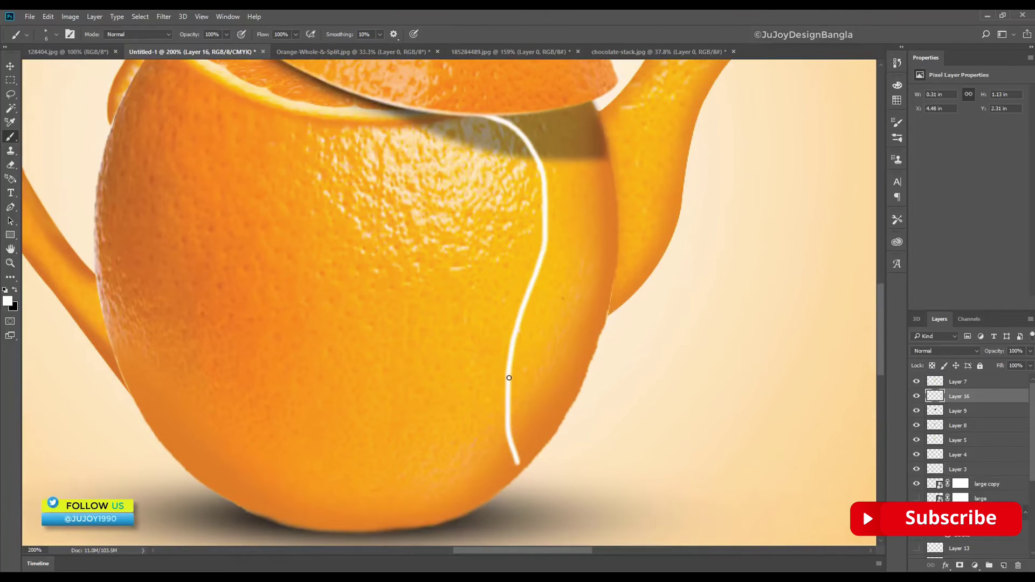
key(ctrl+z)
Draw a curved Pen path down the orange body and pick a small brush size
key(p)
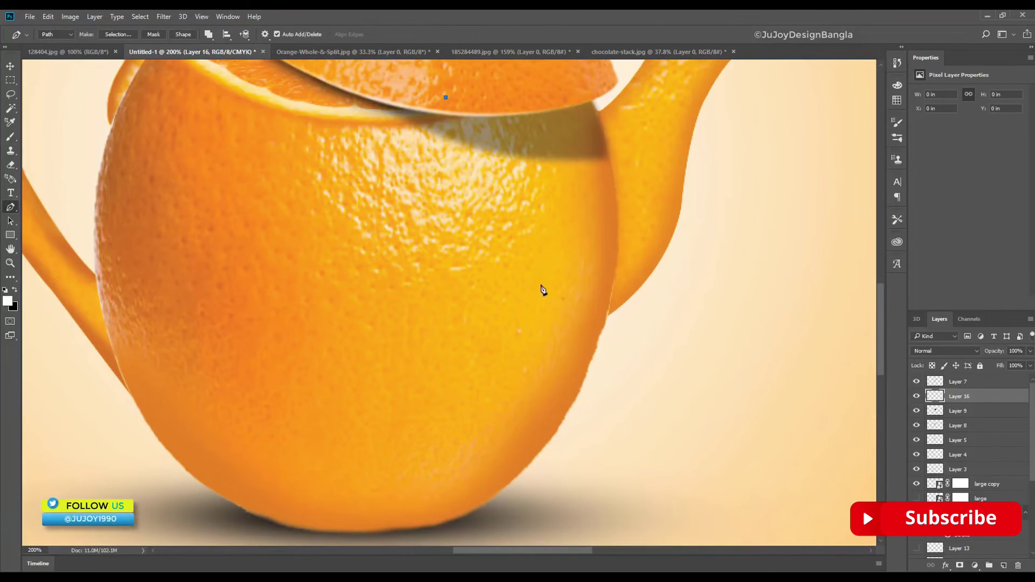
drag(583, 210, 602, 119)
drag(534, 442, 571, 490)
right_click(557, 312)
click(590, 204)
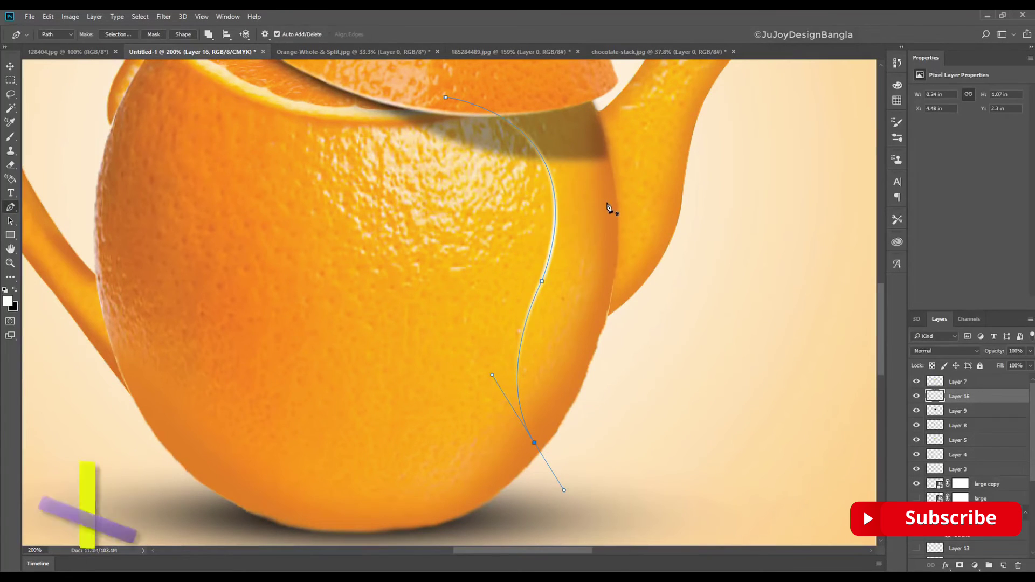
key(b)
right_click(245, 291)
scroll(245, 292, up, 1)
double_click(245, 291)
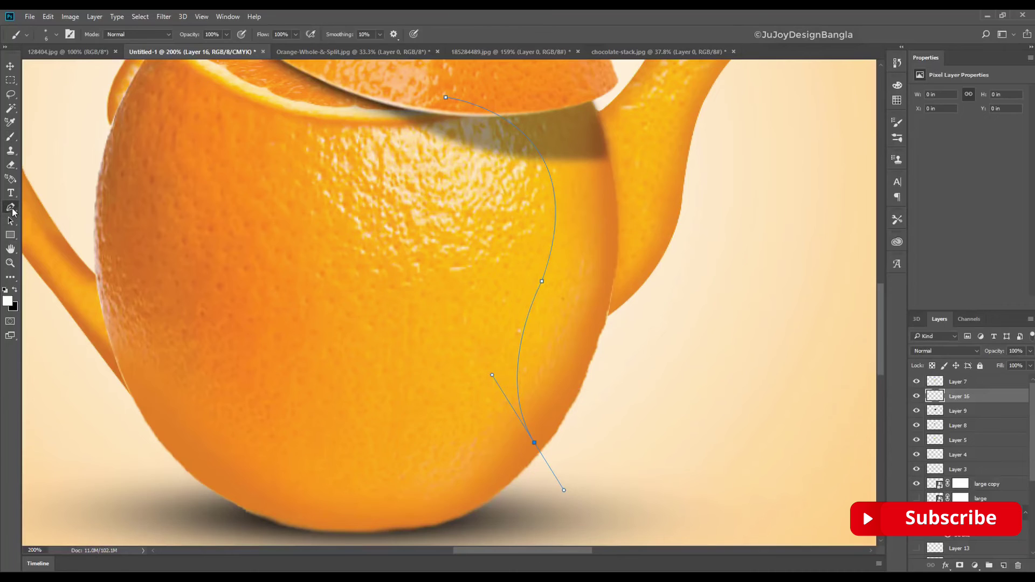
Stroke the path with the white brush and delete the path outline
click(11, 208)
right_click(398, 273)
click(480, 369)
click(588, 205)
right_click(625, 248)
click(654, 266)
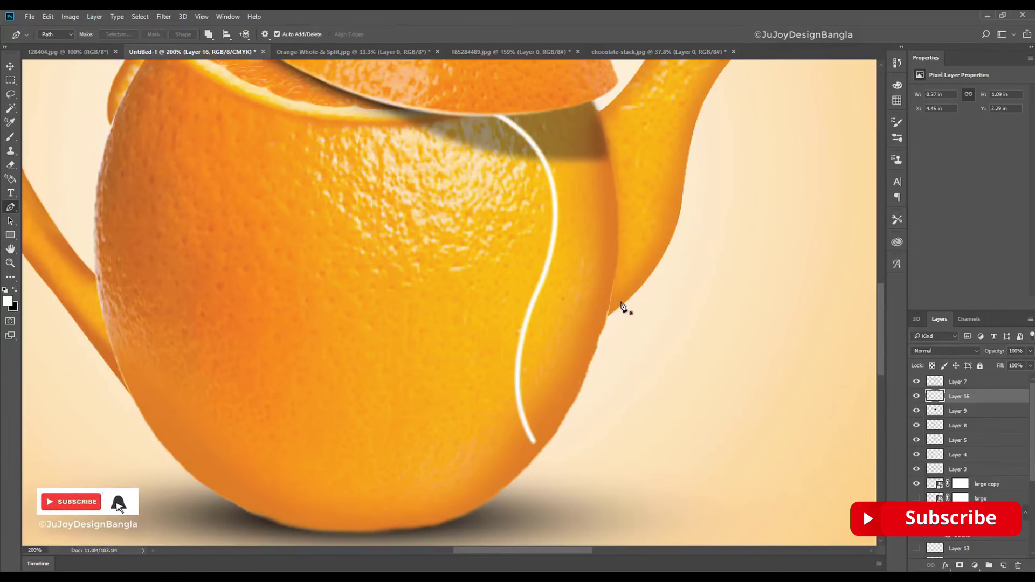
On new Layer 17, stroke a second curved path in black beside the white string
click(1004, 567)
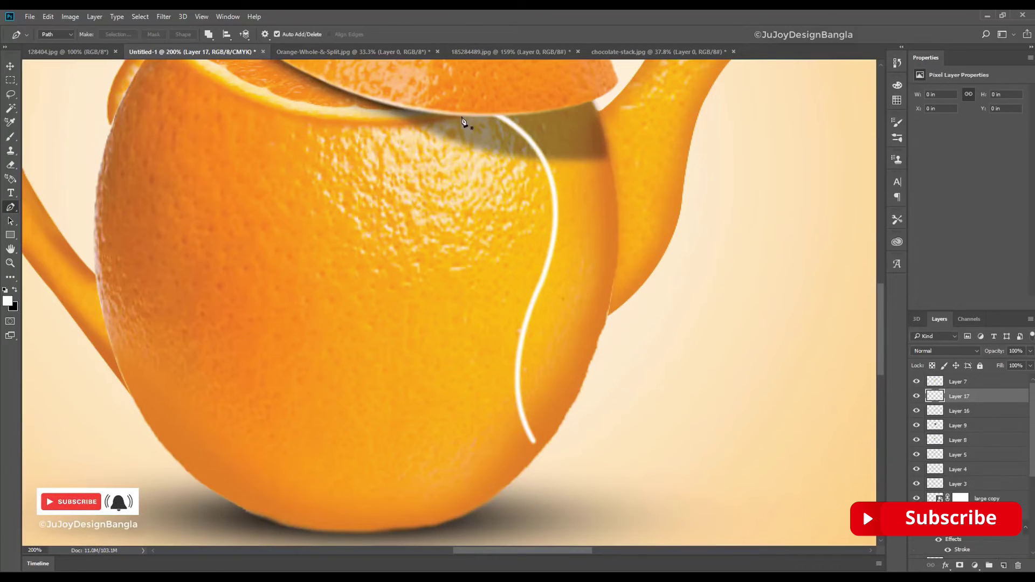
drag(504, 403, 534, 219)
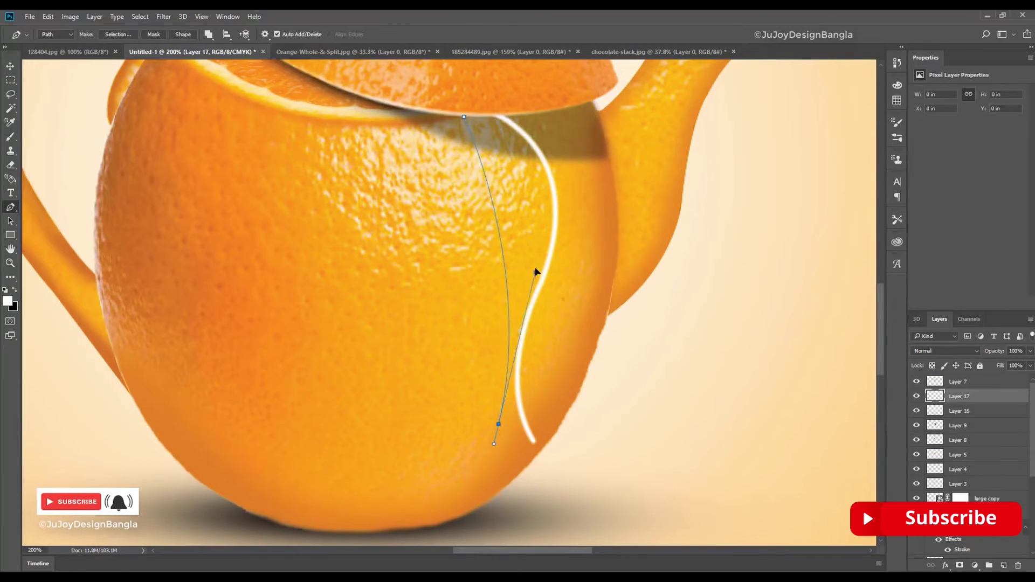
key(x)
right_click(495, 273)
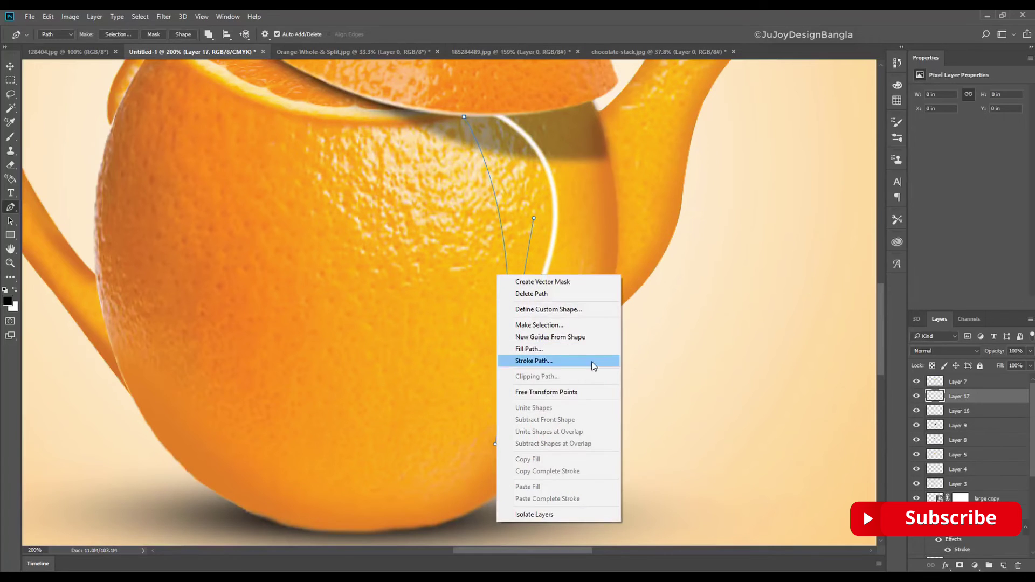
click(593, 363)
key(Return)
Lower the dark line's opacity to 16%
drag(996, 351, 949, 357)
scroll(653, 362, down, 5)
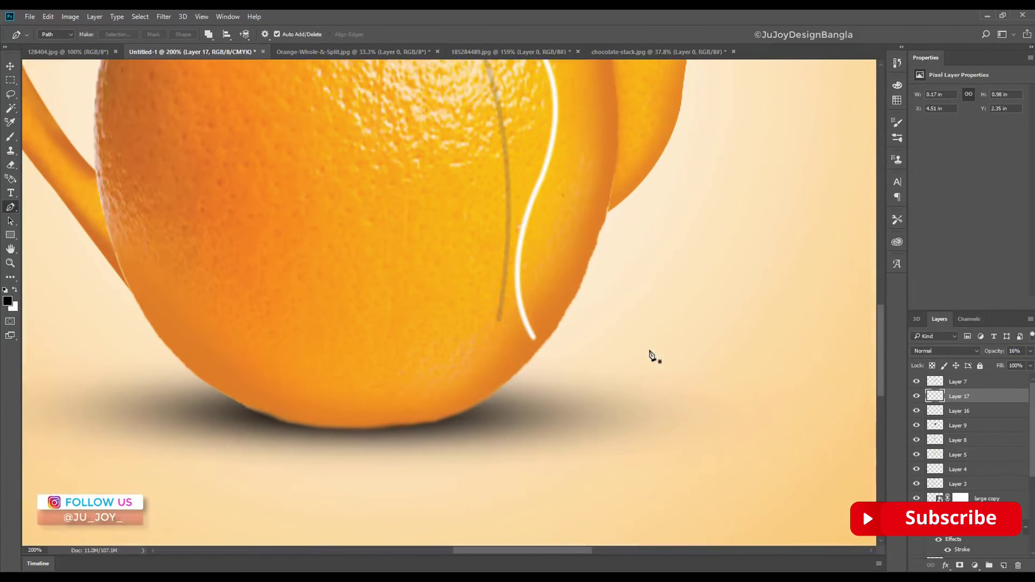
scroll(650, 350, up, 4)
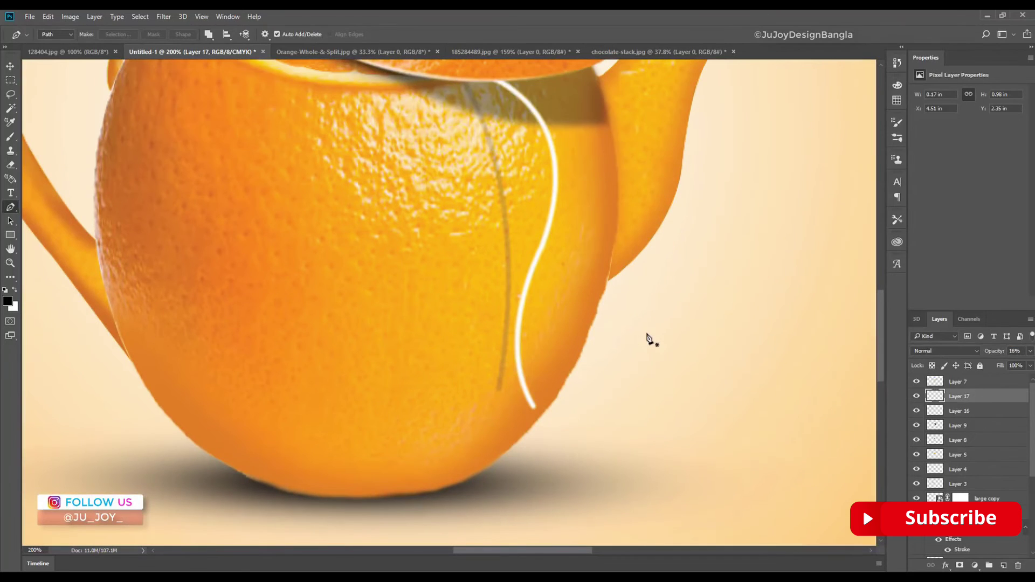
scroll(647, 337, down, 2)
scroll(684, 342, down, 3)
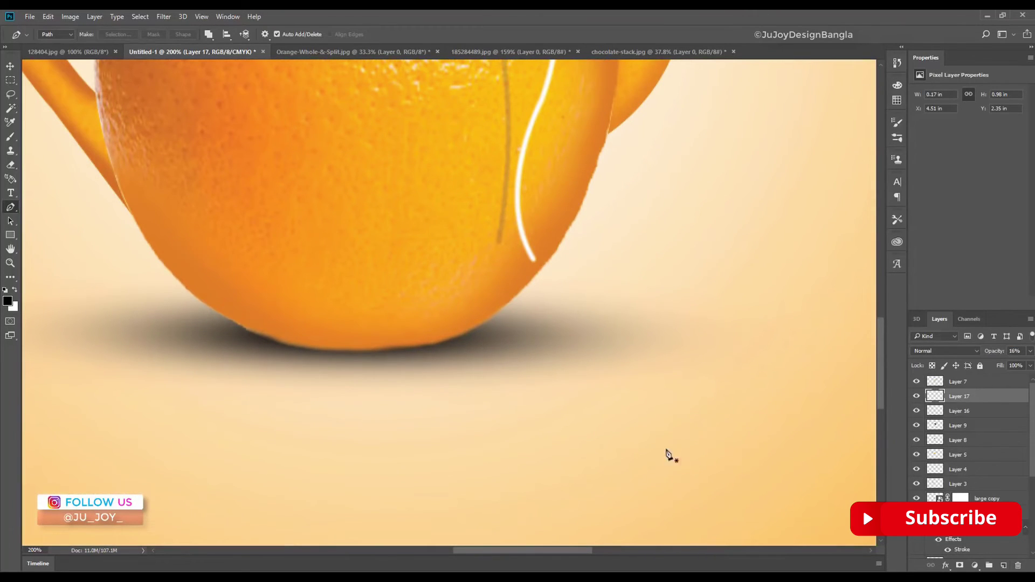
Draw a white-filled rectangle below the teapot and rasterize its layer
click(11, 236)
drag(577, 372, 632, 461)
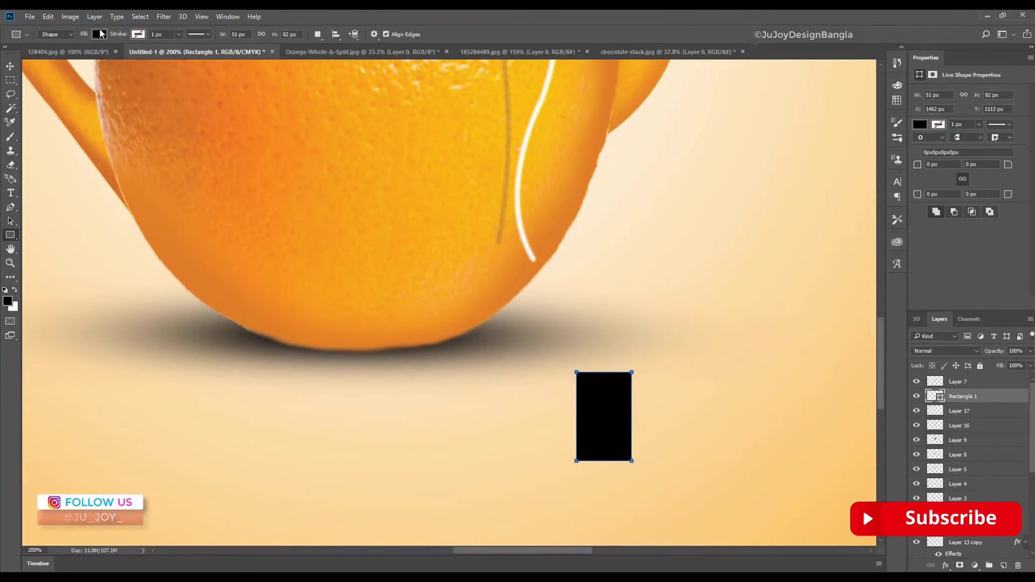
click(100, 34)
click(63, 92)
key(Return)
right_click(960, 396)
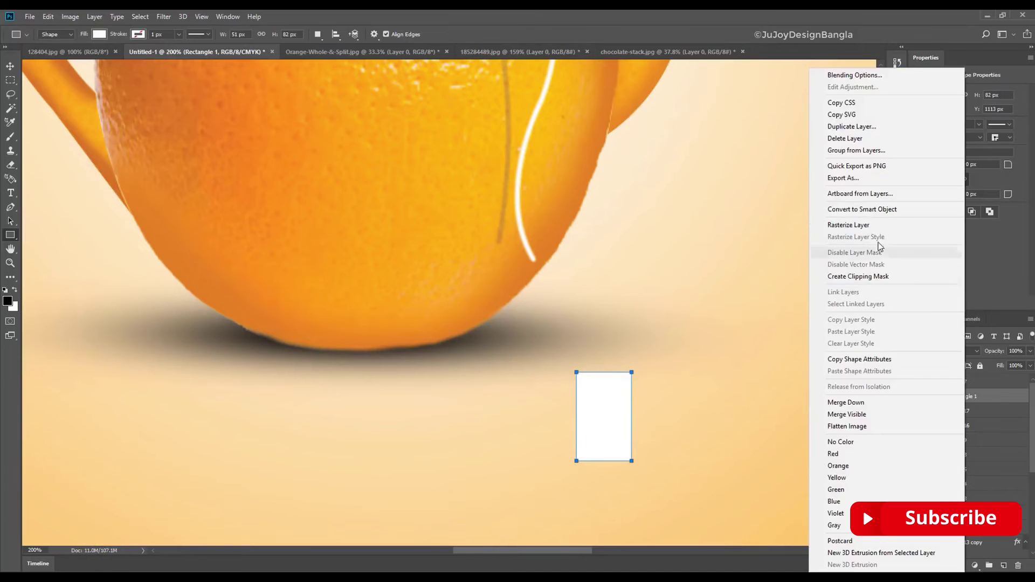
click(884, 249)
key(ctrl+plus)
click(10, 80)
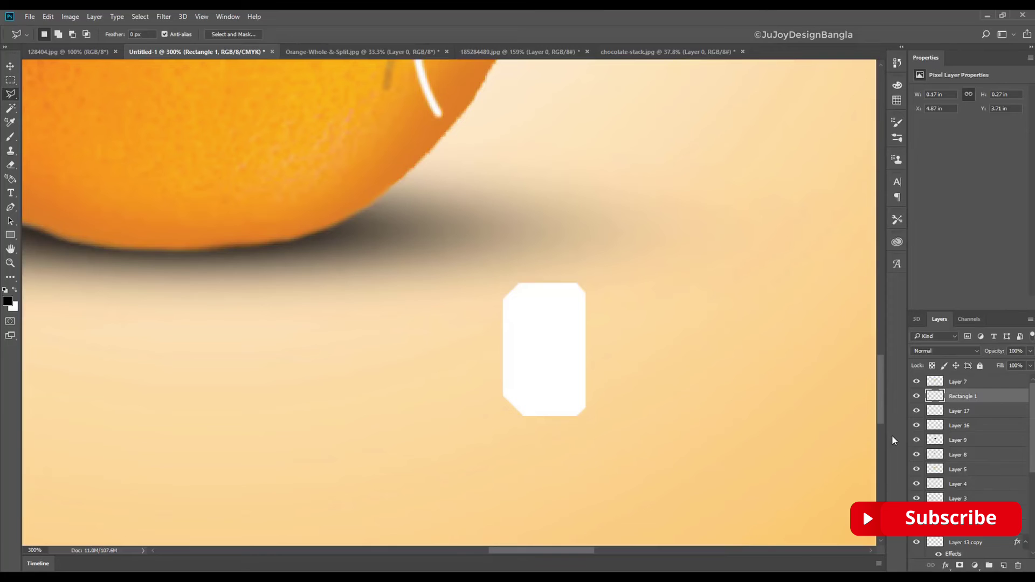
Duplicate the tag shape, flip the copy horizontally, and place it beside the original
key(ctrl+j)
key(ctrl+t)
right_click(555, 359)
click(617, 521)
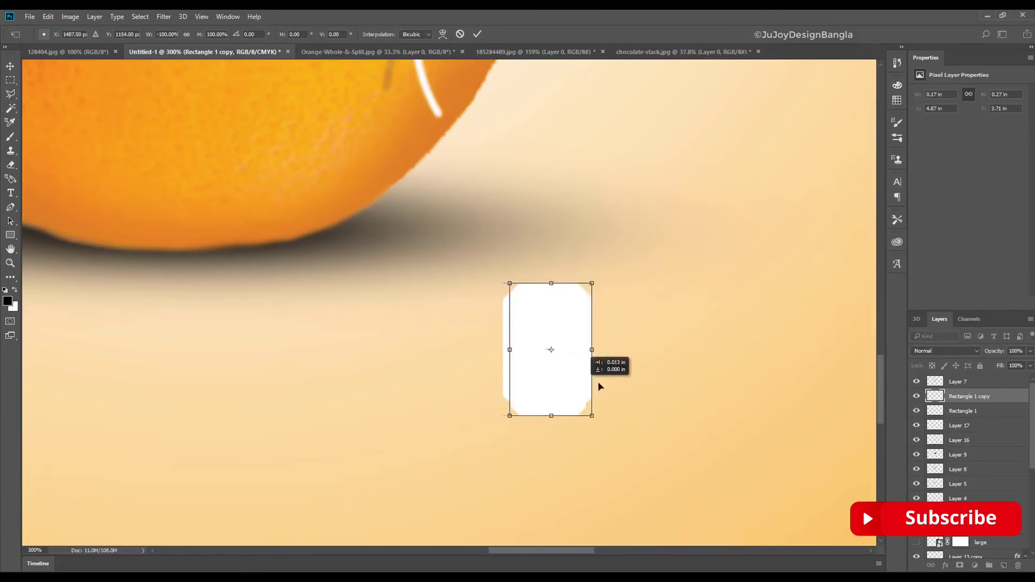
drag(557, 383, 638, 383)
key(Return)
Merge the two tag halves into one layer and stretch the tag taller
key(l)
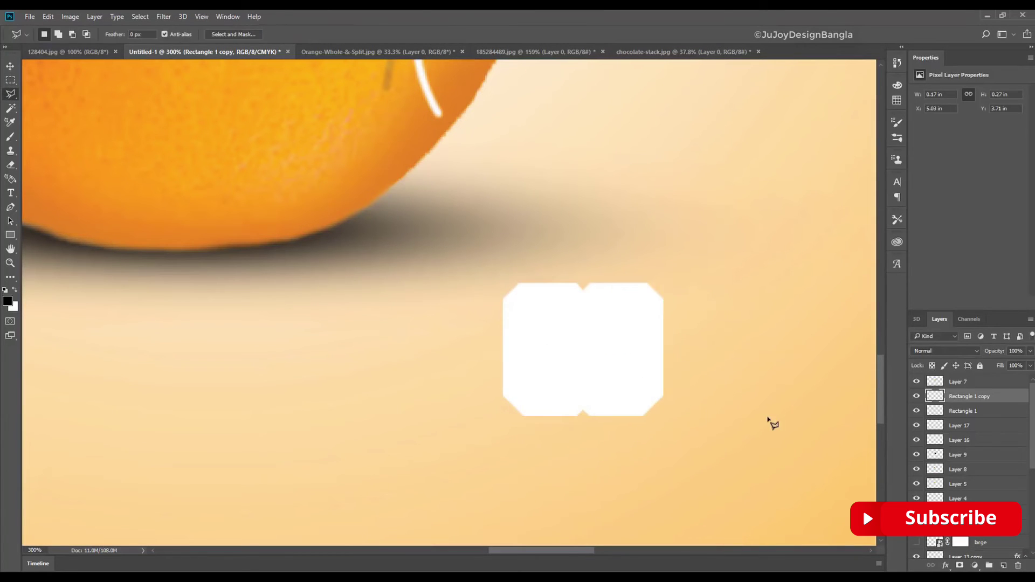
shift+click(974, 412)
key(ctrl+e)
key(ctrl+t)
drag(583, 283, 583, 250)
drag(504, 415, 537, 389)
Commit the tag resize, rasterize the TEA text, and begin rotating it
key(Return)
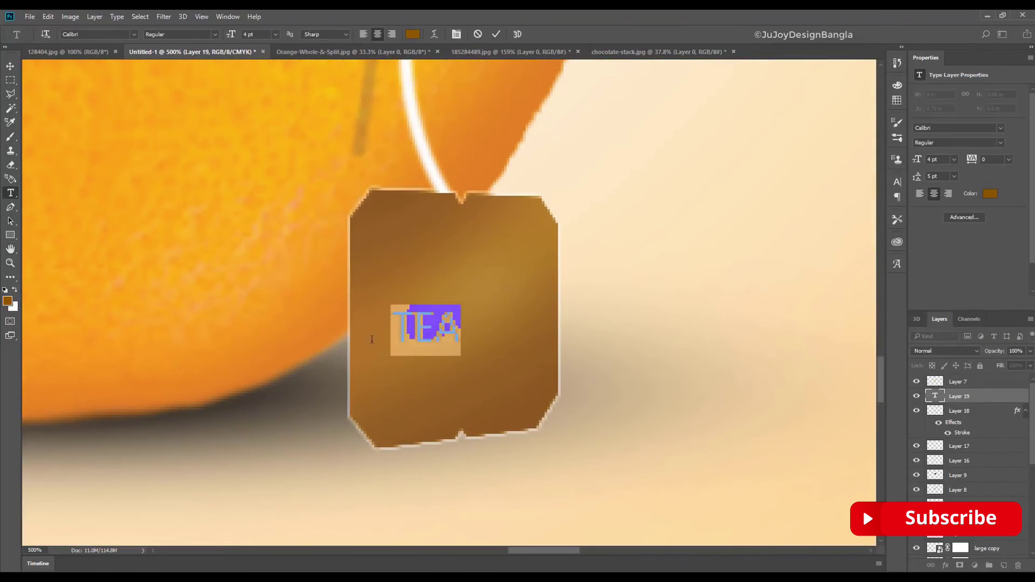
click(828, 263)
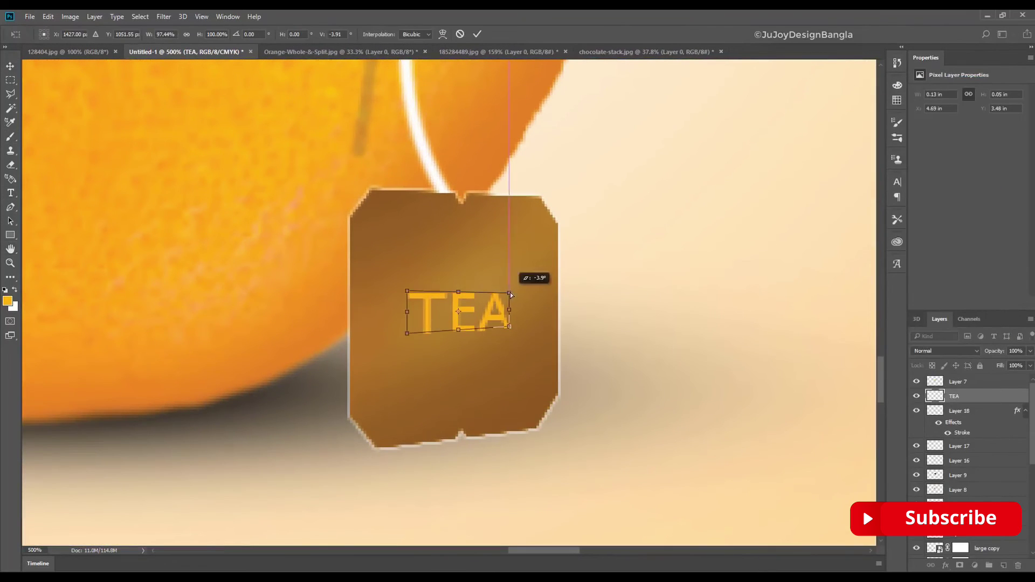
key(ctrl+0)
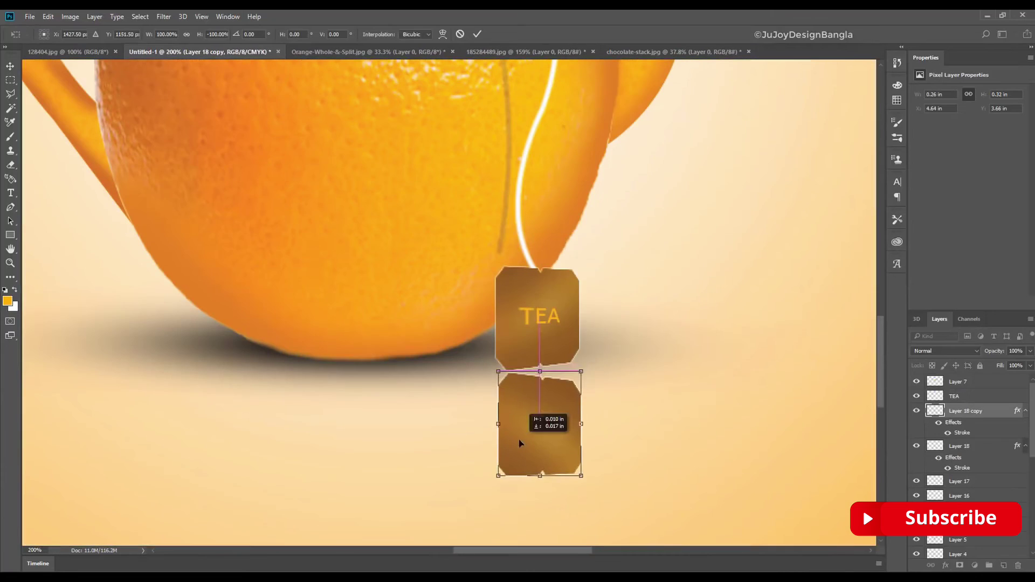
Clear the flipped tag copy's stroke and erase it into a fading reflection
key(Return)
right_click(966, 411)
click(880, 234)
key(e)
mouse_move(465, 466)
mouse_down()
mouse_move(682, 394)
mouse_move(407, 415)
mouse_up()
Duplicate the tea tag layer, fill the copy black, and move it beneath the tag
key(ctrl+0)
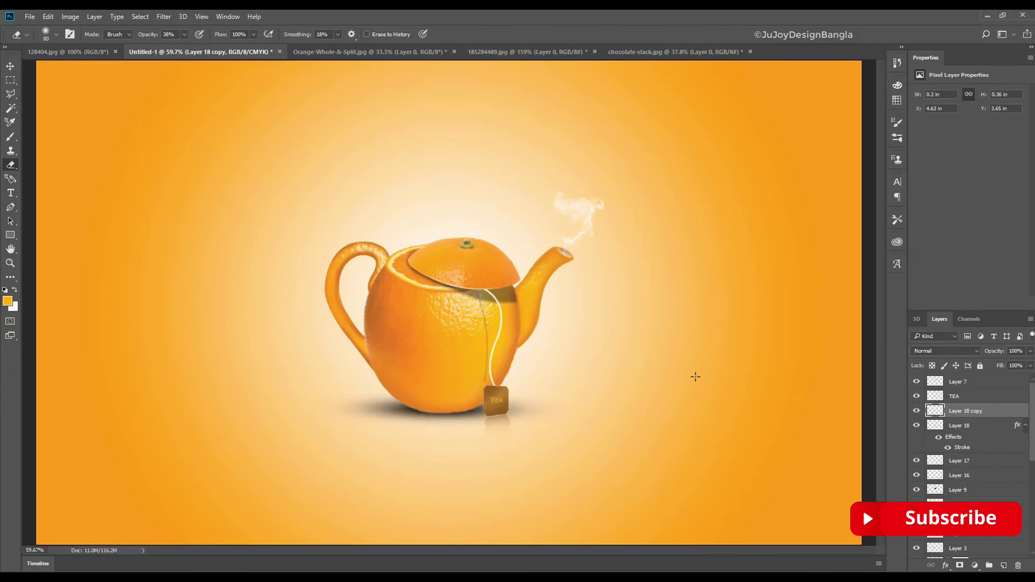
click(980, 436)
key(ctrl+j)
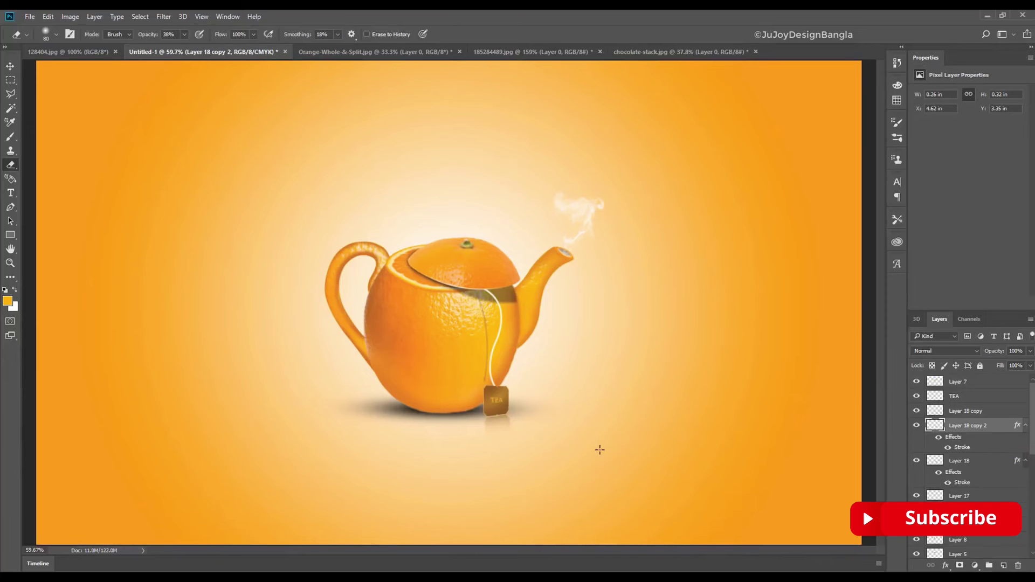
ctrl+click(938, 429)
click(10, 136)
click(7, 301)
click(593, 275)
click(809, 119)
key(alt+BackSpace)
key(ctrl+d)
mouse_move(963, 429)
mouse_down()
mouse_move(963, 472)
mouse_move(963, 426)
mouse_up()
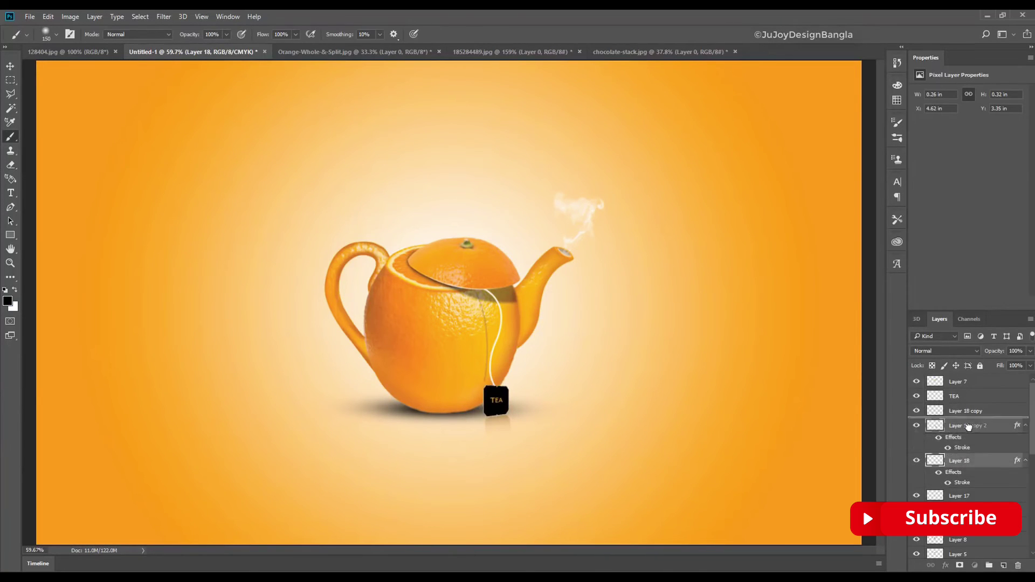
Reposition the tea tag and distort the black copy into a slanted shadow
key(ctrl+t)
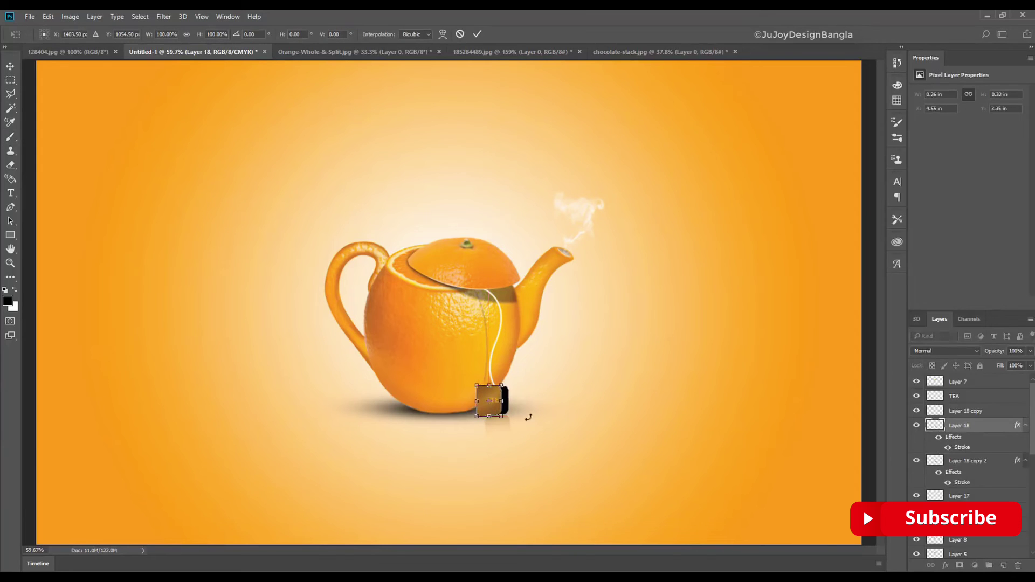
key(Return)
click(990, 463)
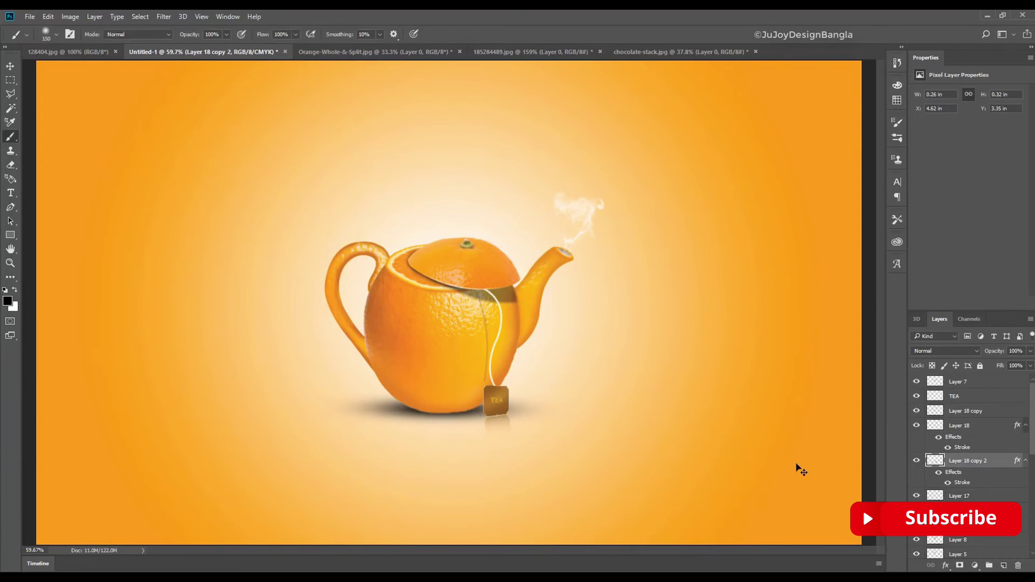
key(ctrl+t)
drag(497, 404, 480, 416)
right_click(480, 415)
click(518, 389)
key(Return)
Blur the shadow with a 3.6 px Gaussian Blur, hide its stroke, and lower its opacity
key(b)
click(163, 16)
click(330, 181)
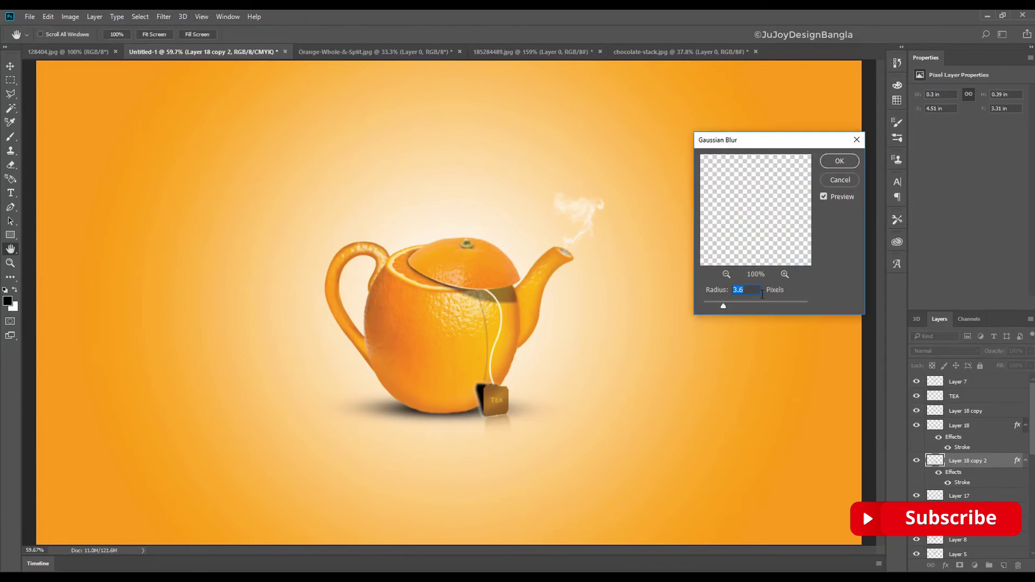
click(839, 162)
click(939, 472)
drag(1000, 356, 969, 351)
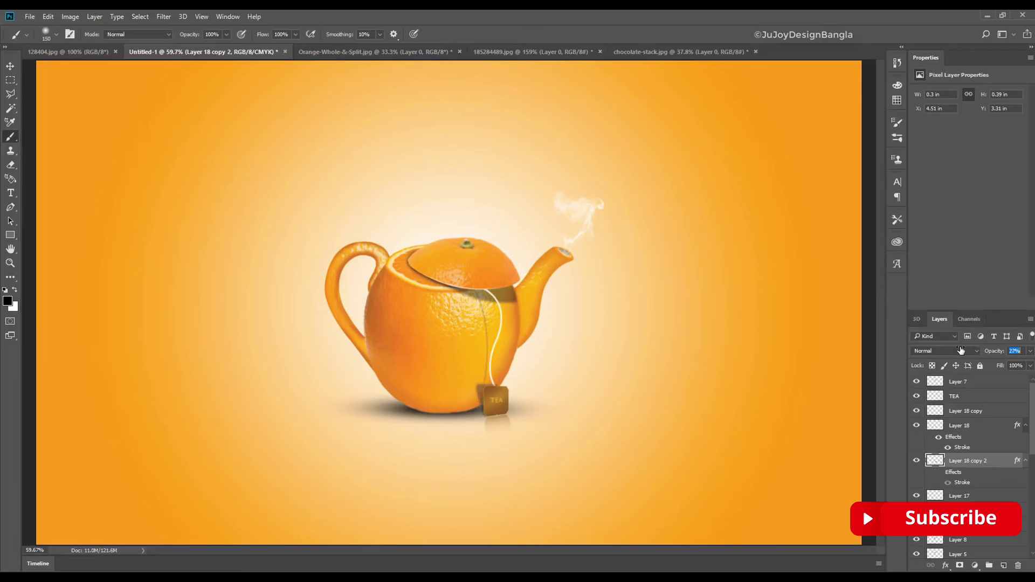
Stretch the shadow taller and reduce its opacity to 21%
key(ctrl+t)
drag(488, 381, 467, 393)
key(Return)
key(b)
mouse_move(999, 354)
mouse_down()
mouse_move(988, 352)
mouse_move(998, 351)
mouse_up()
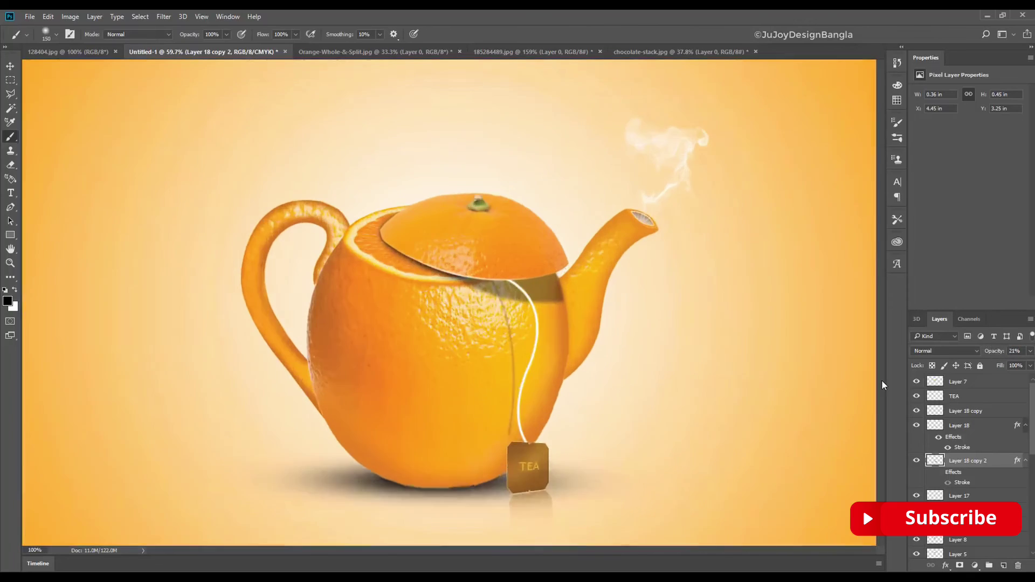
alt+scroll(379, 428, up, 5)
scroll(321, 294, down, 5)
ctrl+click(443, 159)
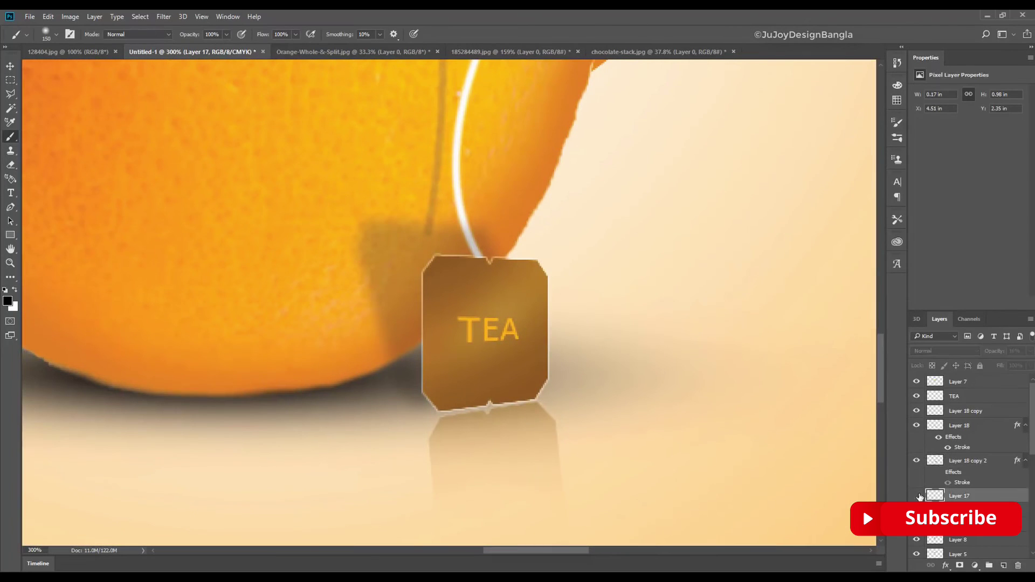
key(e)
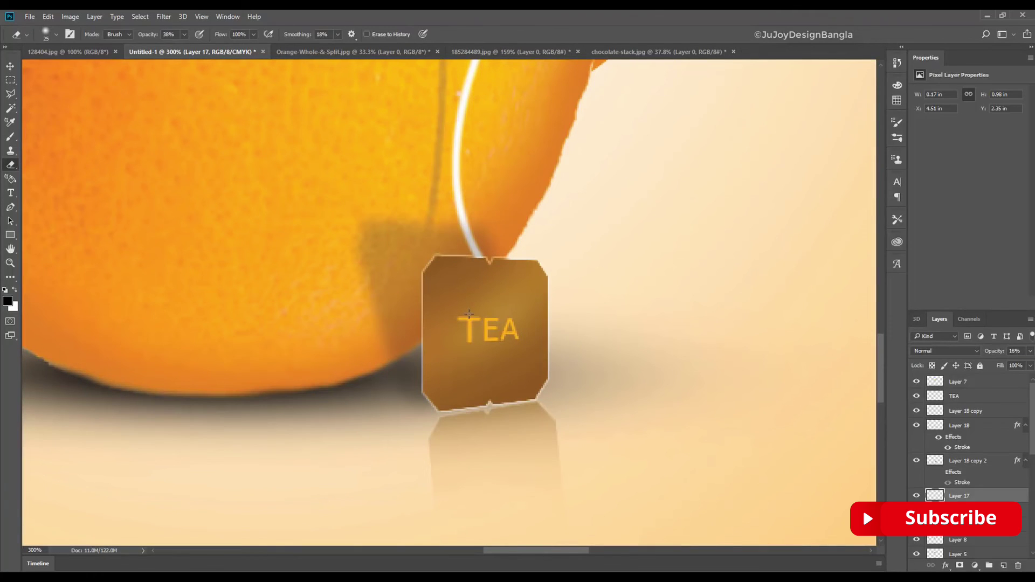
drag(588, 457, 716, 411)
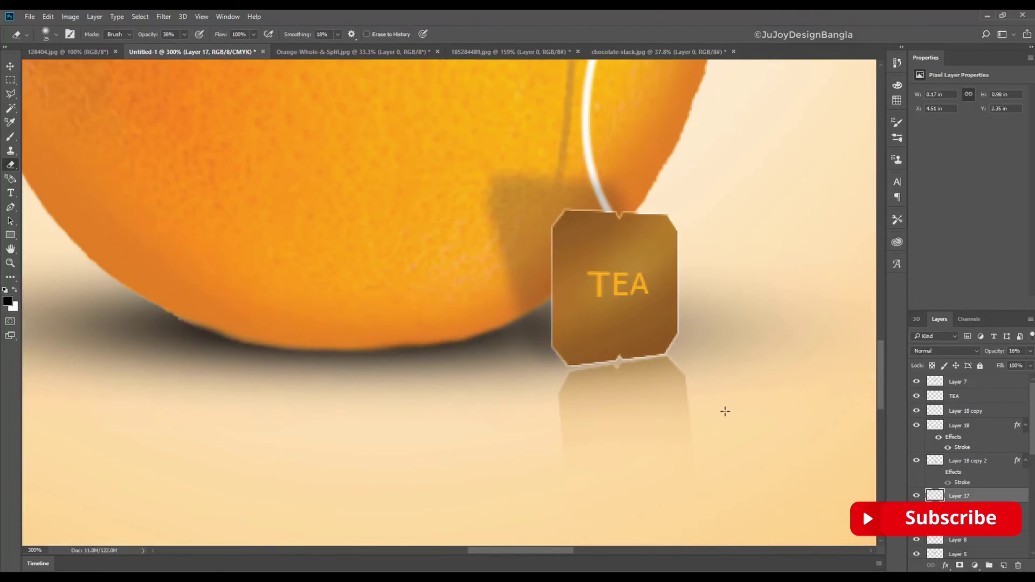
key(ctrl+0)
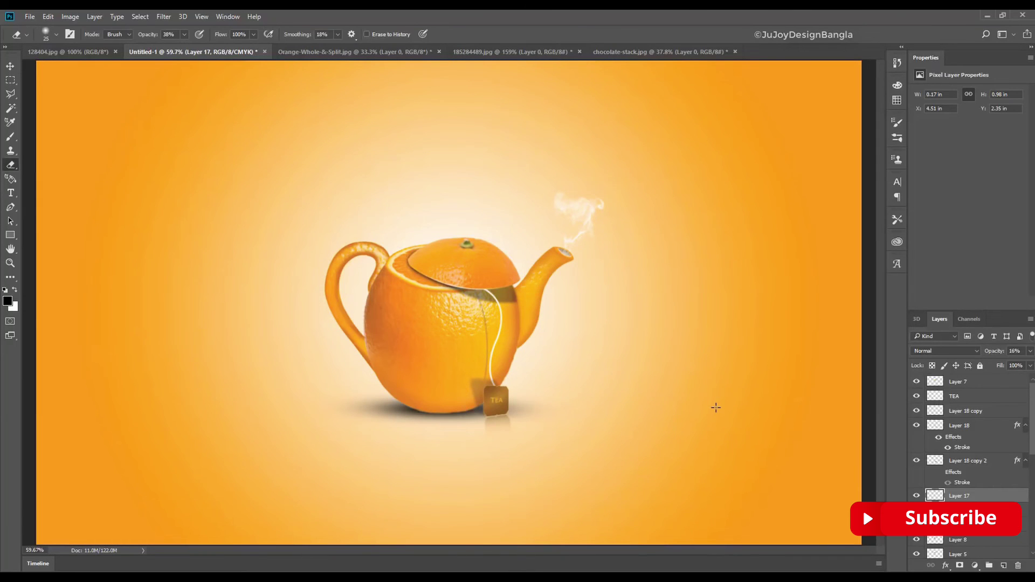
Bring the chocolate-stack image into the teapot composite and shrink it beside the teapot
click(657, 52)
key(v)
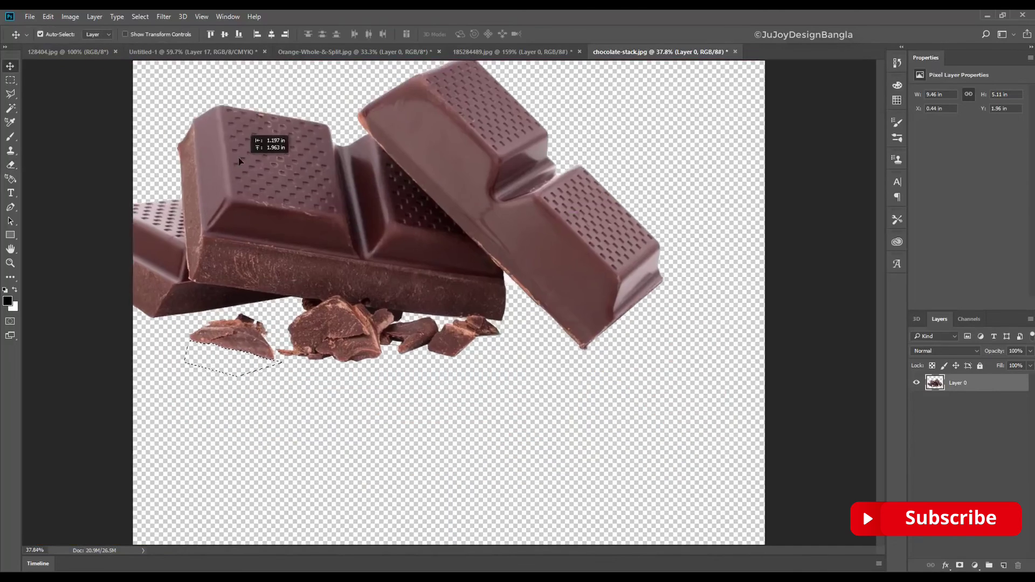
drag(518, 269, 441, 398)
key(ctrl+t)
mouse_move(737, 360)
mouse_down()
mouse_move(365, 367)
mouse_move(361, 394)
mouse_up()
key(Return)
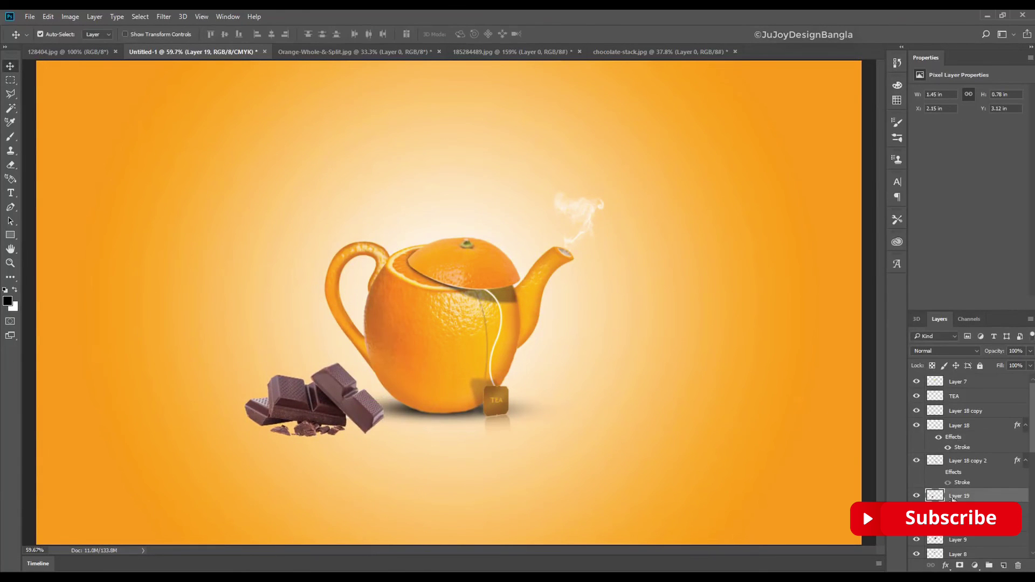
Move the chocolate layer to the top, scale it to about 82%, and add a shadow layer
drag(953, 498, 954, 378)
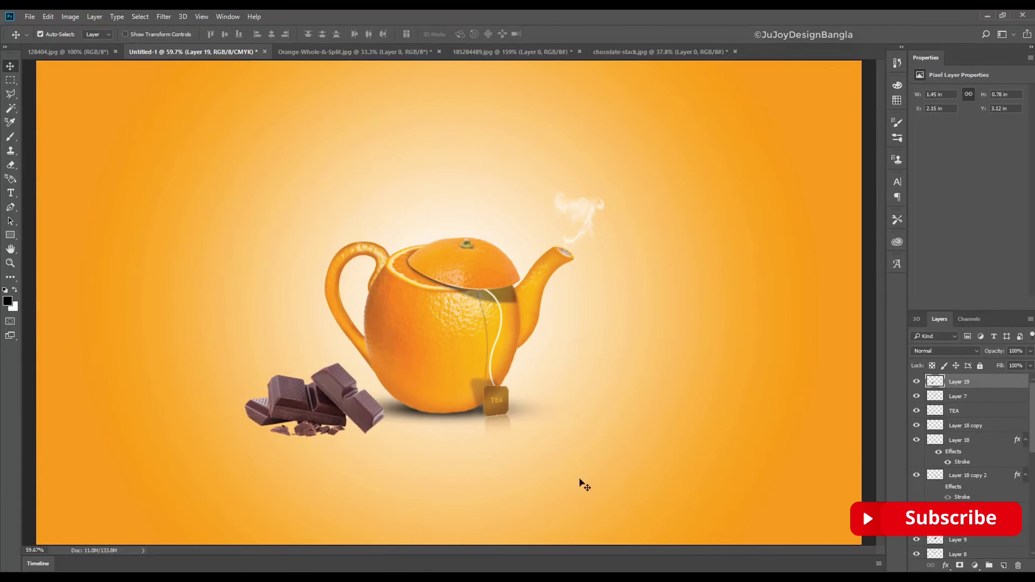
key(ctrl+t)
drag(383, 361, 372, 370)
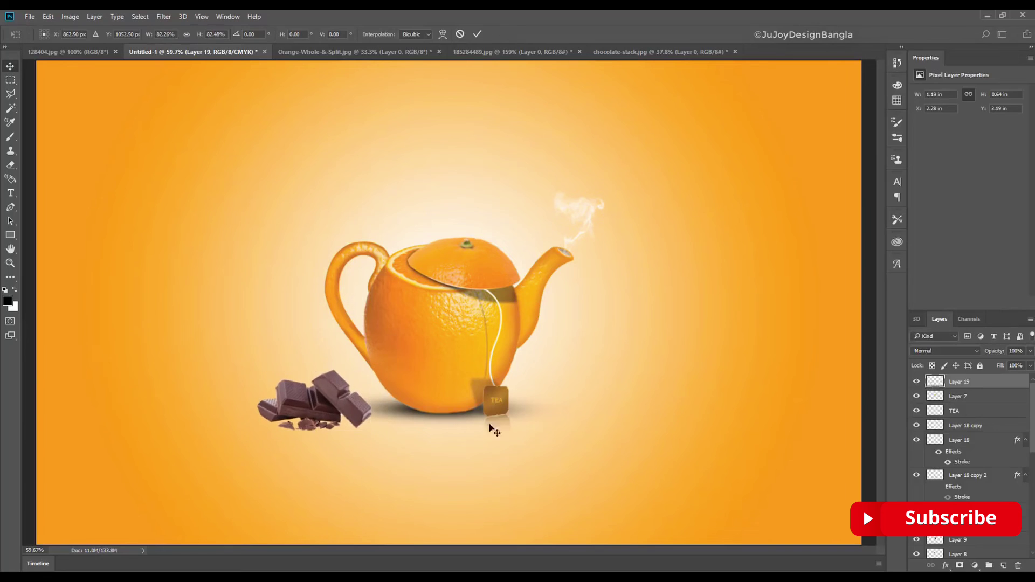
key(Return)
ctrl+click(1004, 565)
key(b)
click(194, 234)
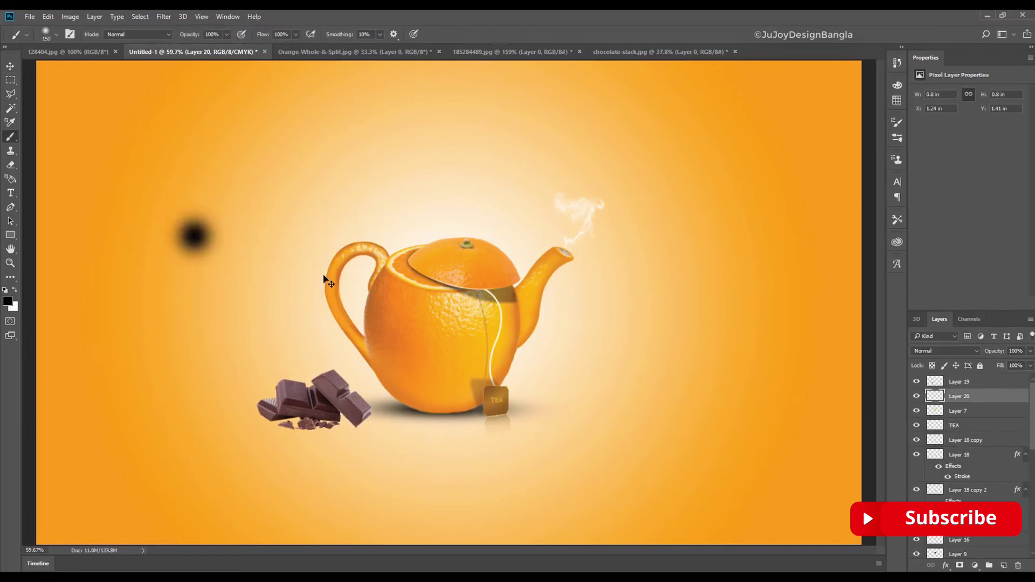
Paint a soft black dab on Layer 20 and squash it flat and wide under the chocolate
key(ctrl+z)
click(189, 241)
key(ctrl+z)
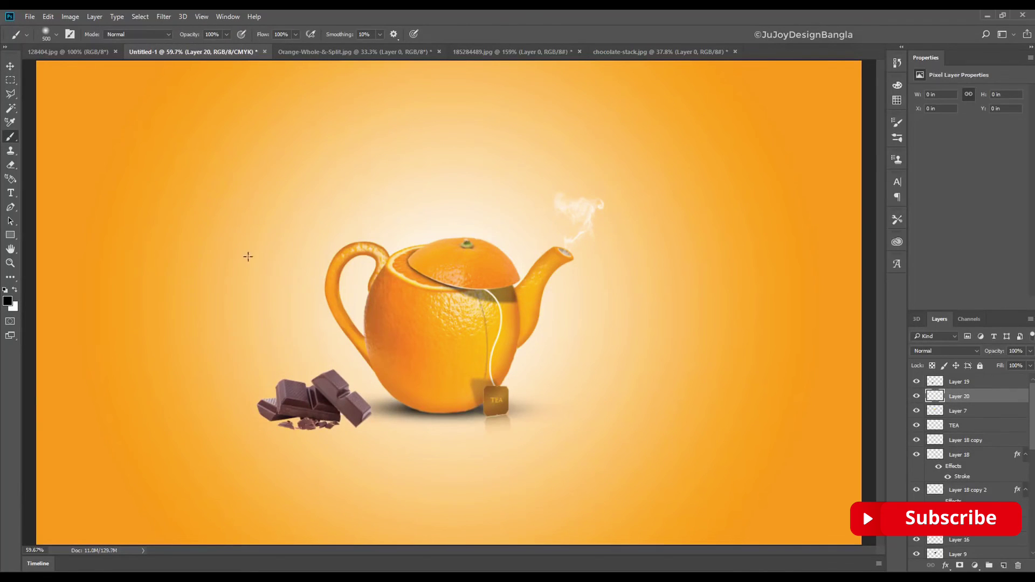
click(245, 254)
key(ctrl+t)
mouse_move(246, 118)
mouse_down()
mouse_move(246, 232)
mouse_move(345, 415)
mouse_move(335, 422)
mouse_up()
drag(442, 424, 474, 424)
key(Return)
key(b)
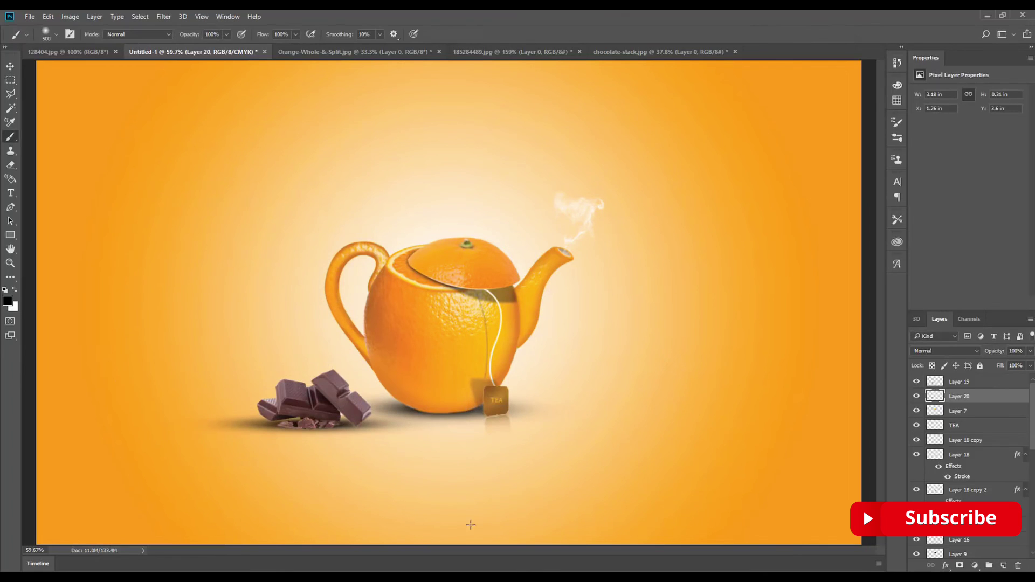
click(973, 383)
Duplicate the chocolate layer, flip the copy vertically and move it beneath the pieces
key(ctrl+t)
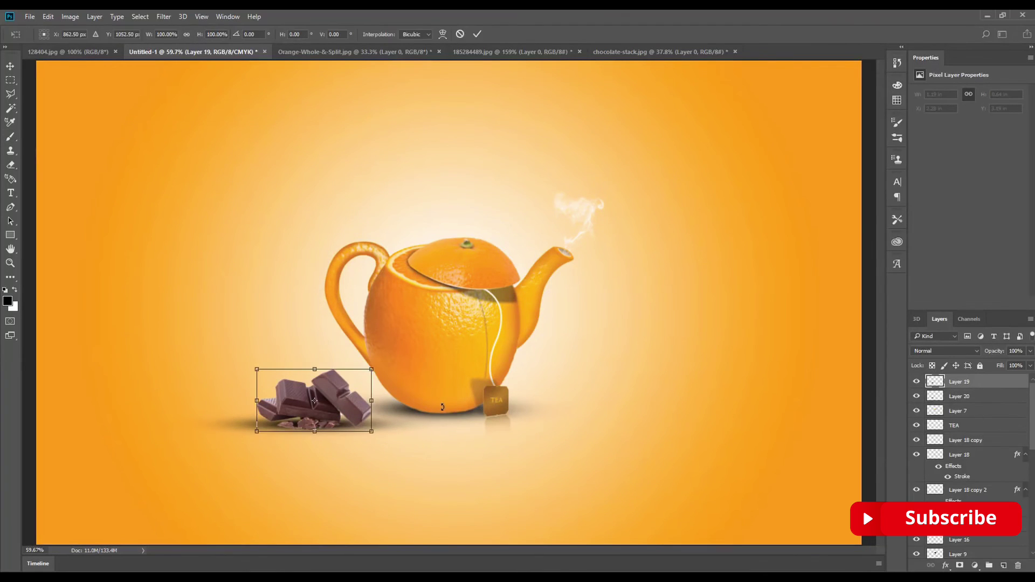
key(Return)
key(ctrl+j)
key(ctrl+t)
right_click(343, 388)
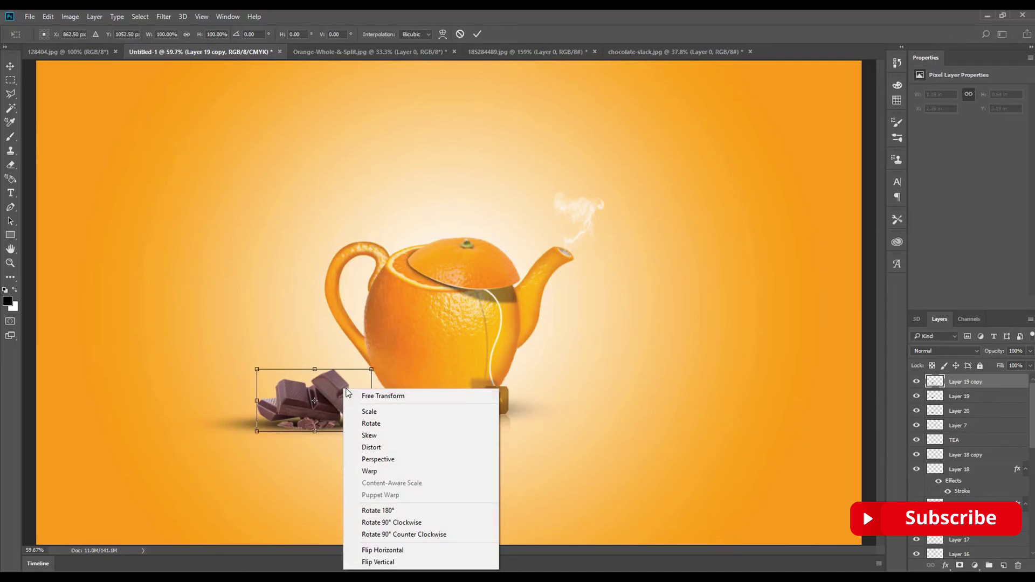
click(367, 559)
drag(338, 406, 339, 465)
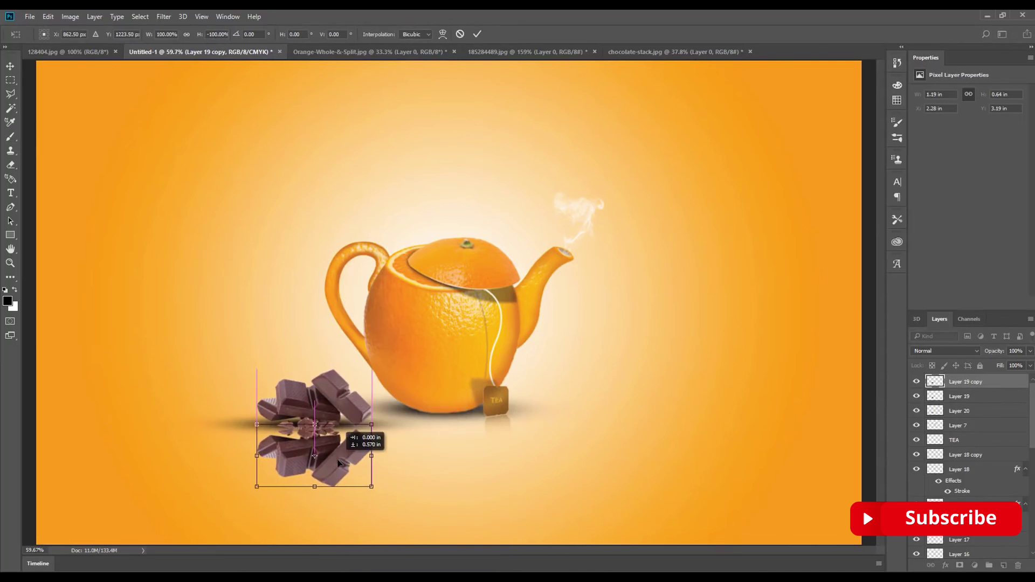
key(Return)
Erase the flipped chocolate copy with a soft 38% Eraser into a faint reflection
key(b)
click(10, 166)
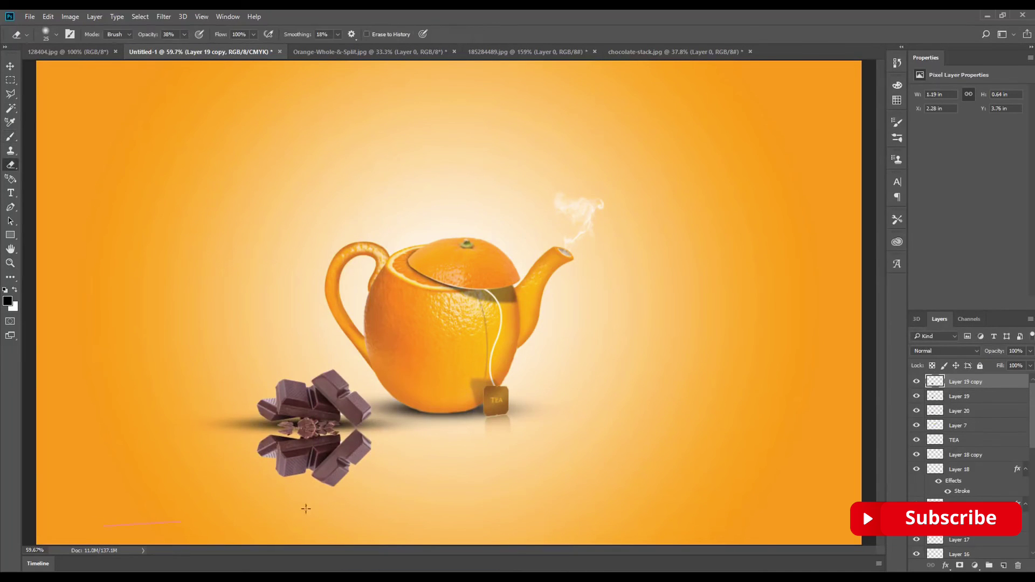
mouse_move(413, 448)
mouse_down()
mouse_move(197, 507)
mouse_move(437, 474)
mouse_move(349, 496)
mouse_move(322, 488)
mouse_up()
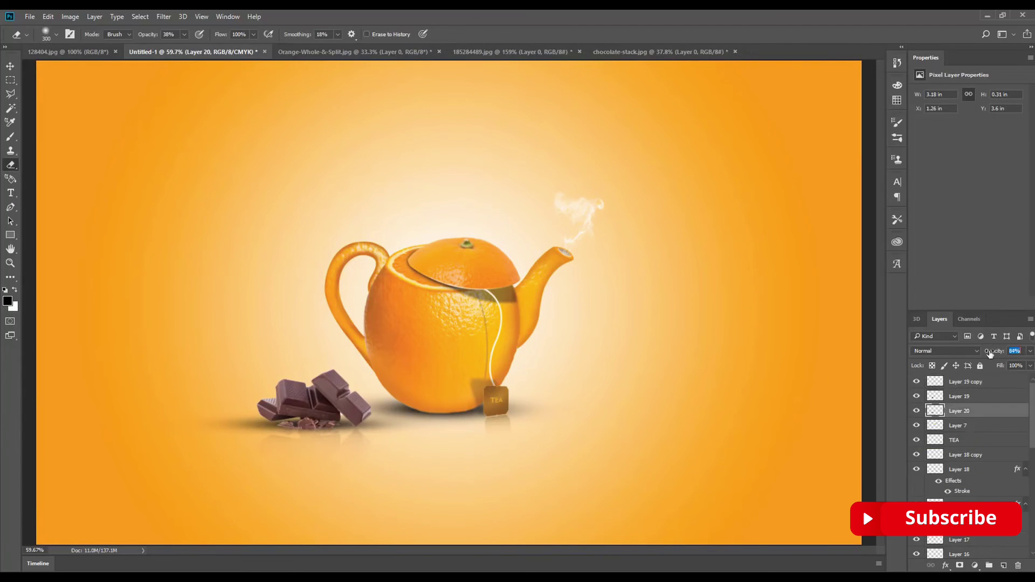
scroll(971, 458, down, 5)
Select all of the teapot's layers together in the Layers panel
shift+click(959, 493)
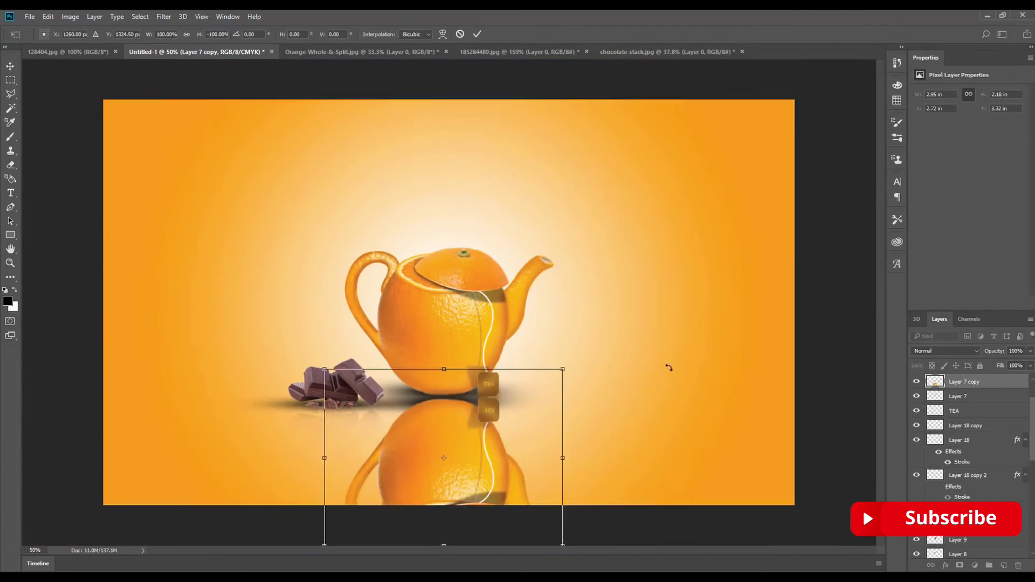